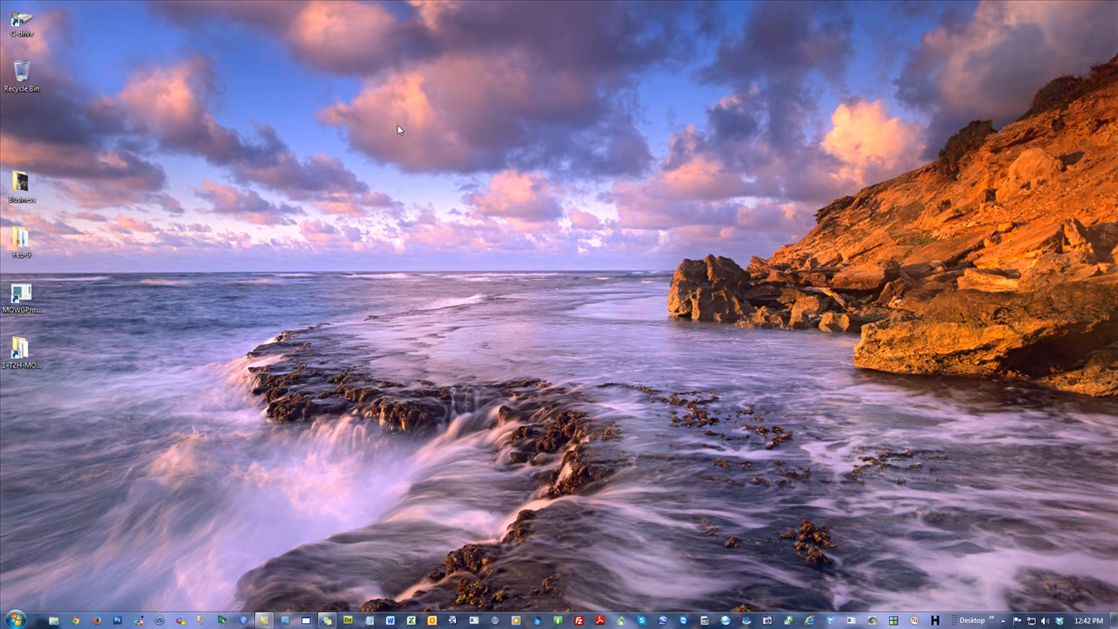
Create a desktop folder named PROJ and open it.
right_click(471, 104)
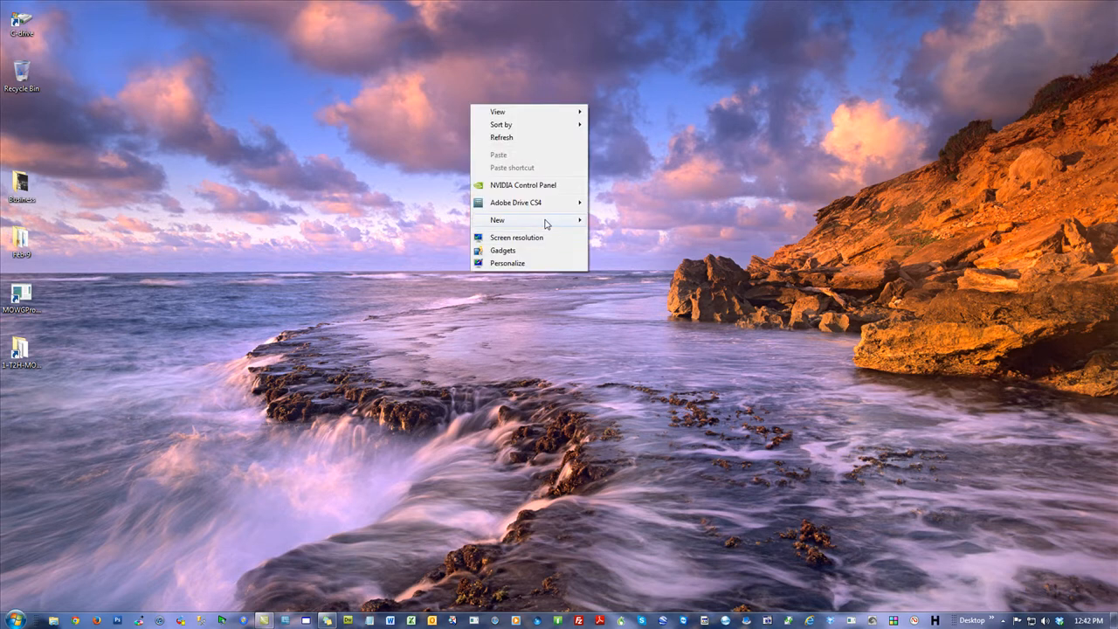
click(639, 224)
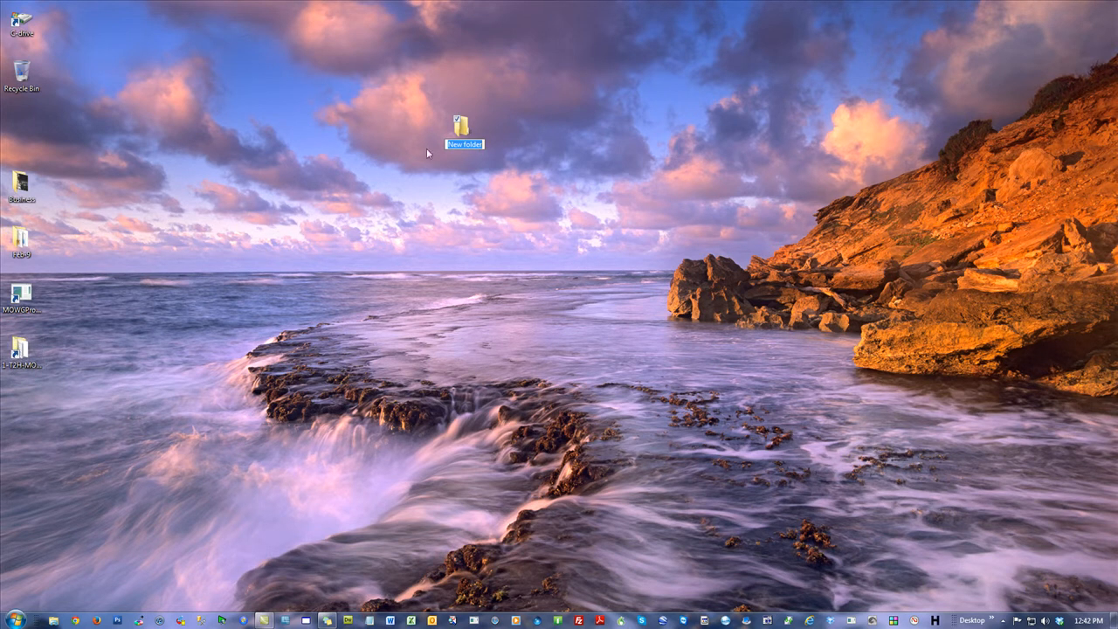
text(PROJ)
click(641, 311)
double_click(461, 129)
Create a new Microsoft Excel worksheet with the default name inside PROJ and move the folder window clear of the desktop icons.
right_click(493, 405)
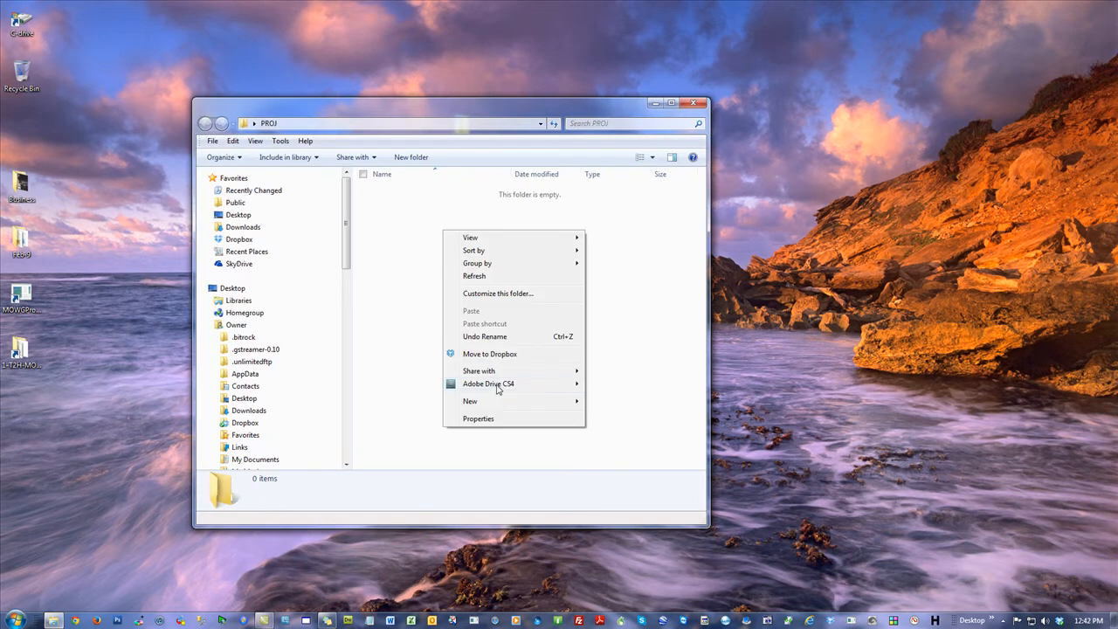
mouse_move(504, 402)
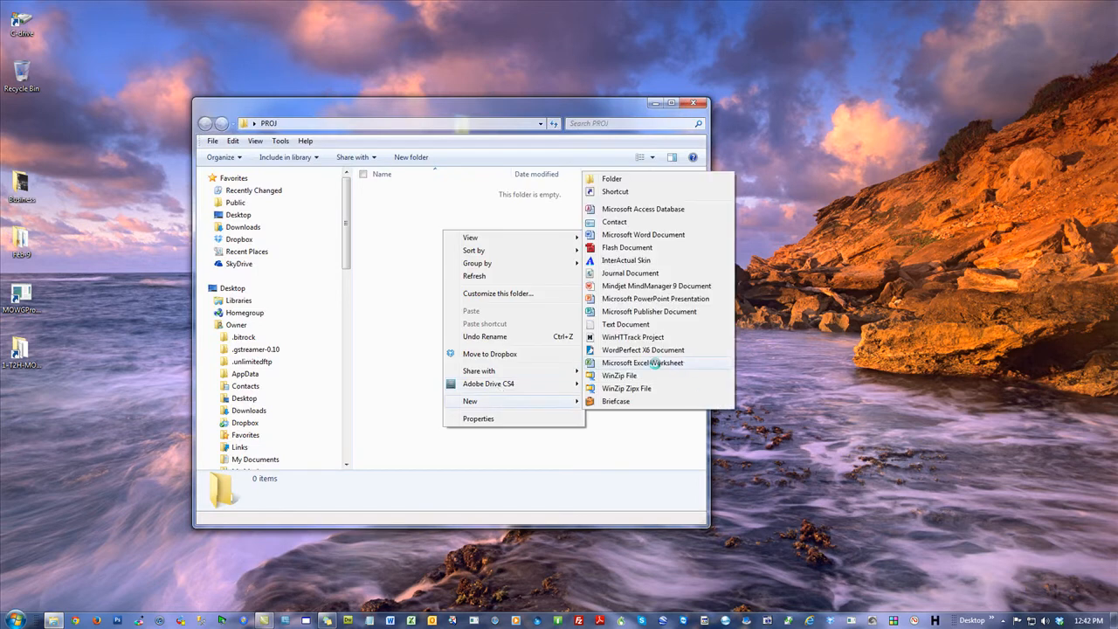
click(655, 364)
click(518, 304)
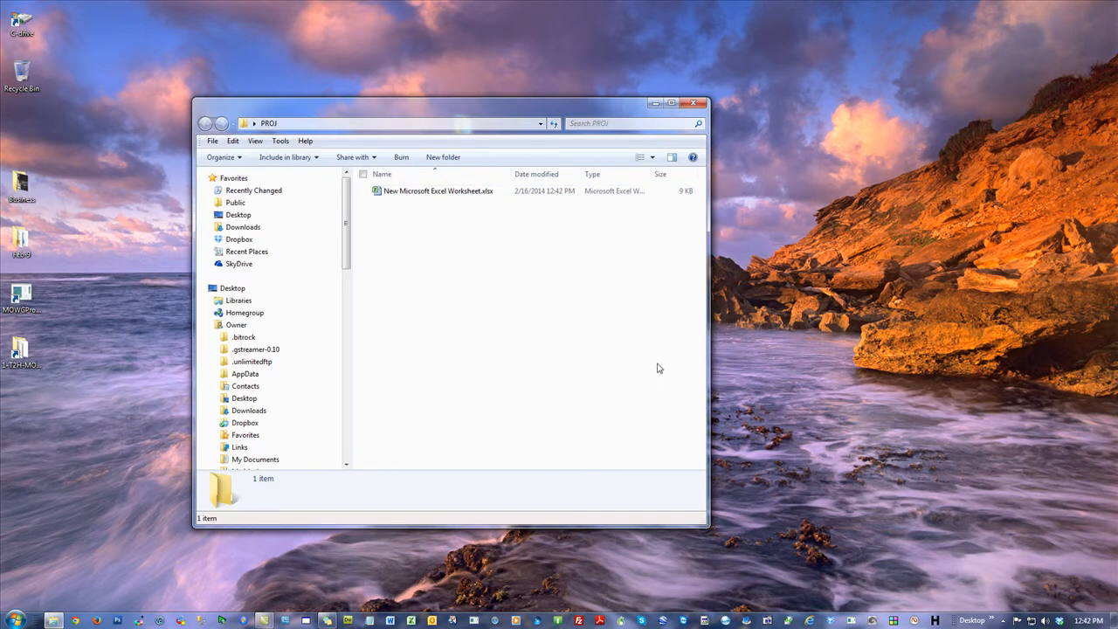
click(85, 460)
drag(498, 104, 750, 32)
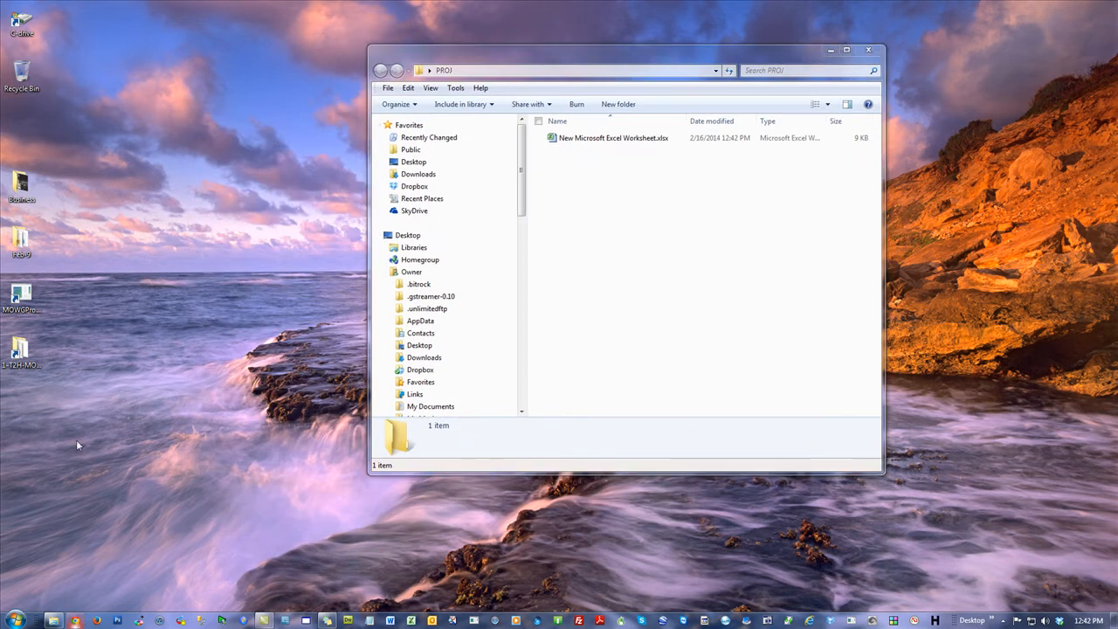
Switch to Chrome, log in to the website's admin panel with the prefilled credentials, and bring up the list of site pages.
click(75, 620)
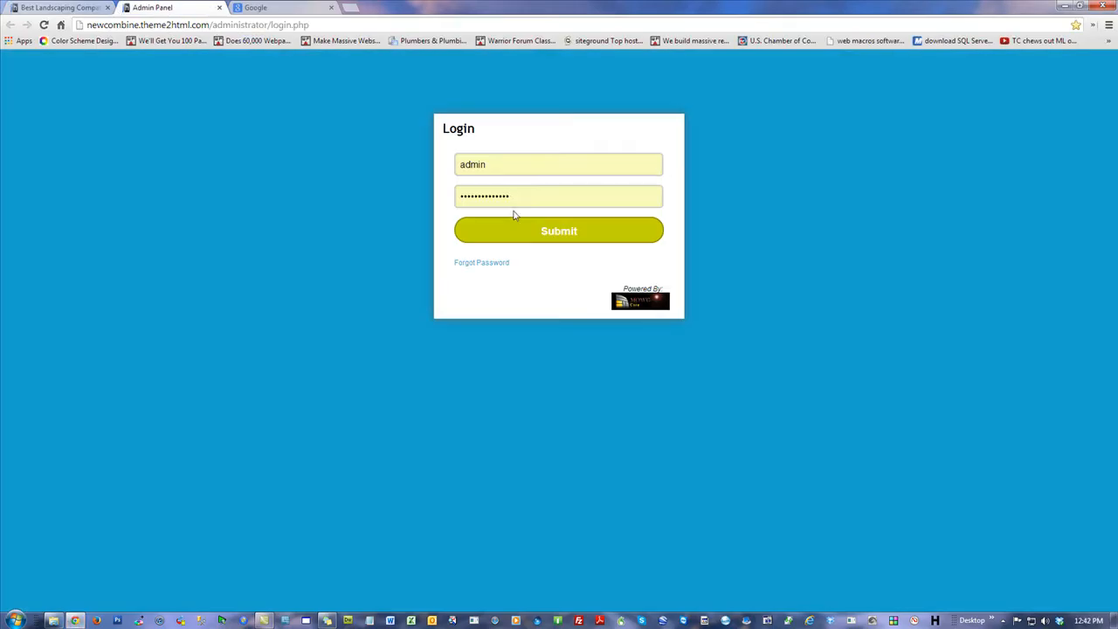
click(519, 233)
click(37, 190)
Examine the live landscaping home page, including its slider, service divisions and the main welcome text.
click(57, 7)
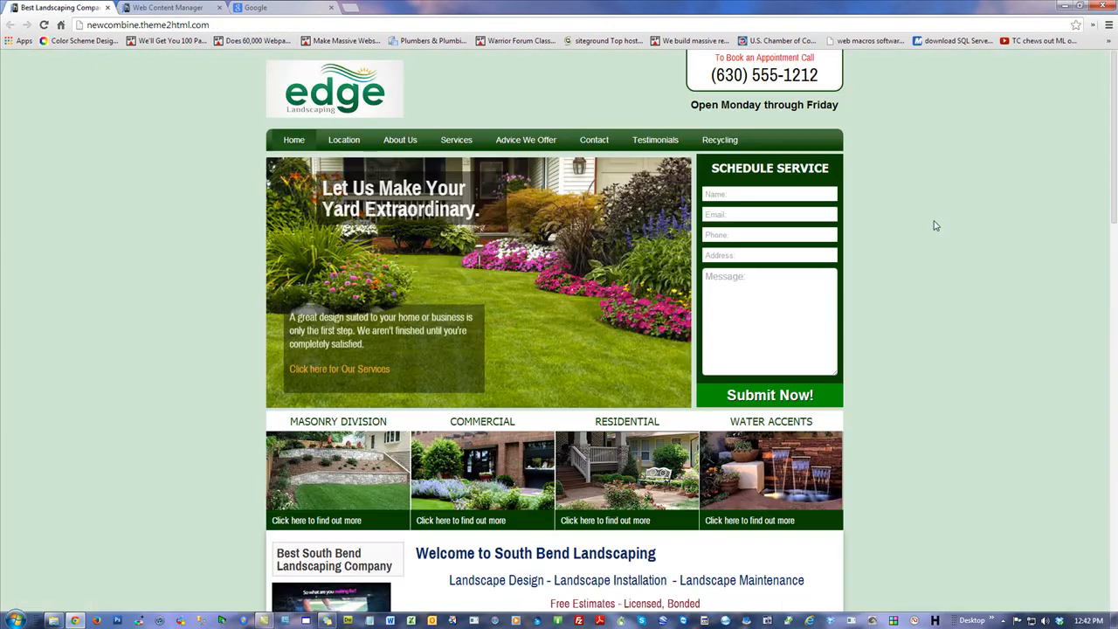
scroll(933, 225, down, 4)
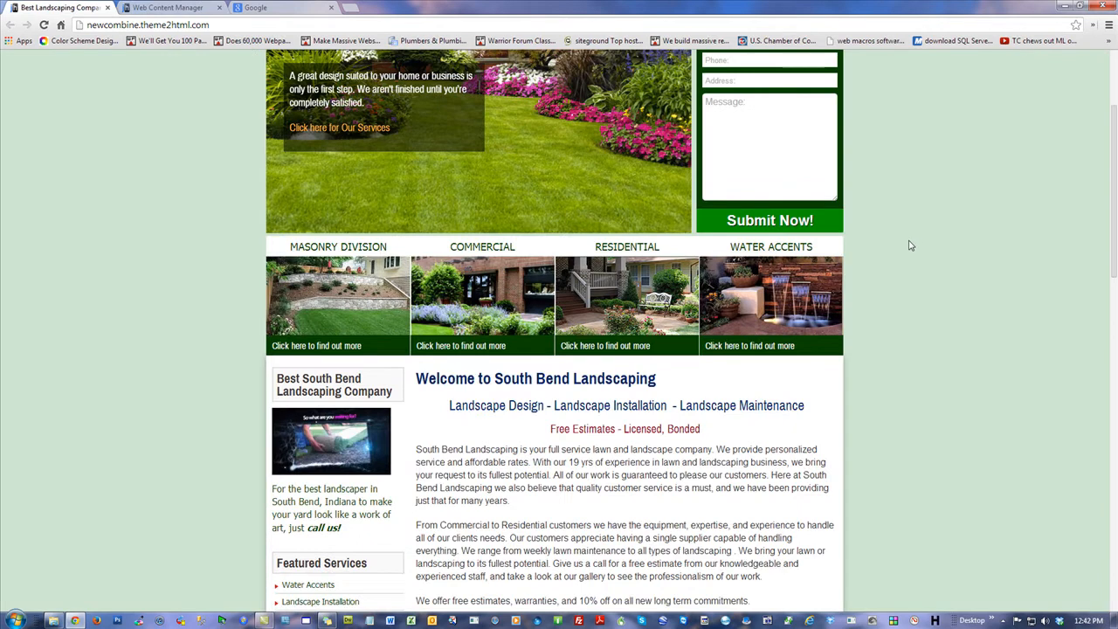
scroll(908, 245, down, 6)
scroll(906, 244, up, 10)
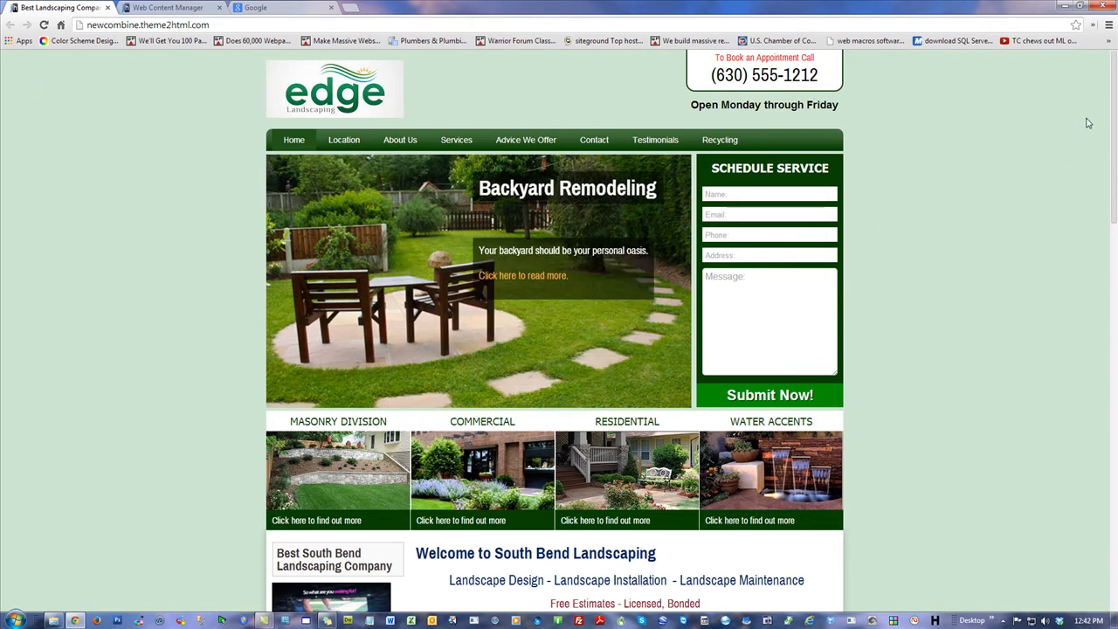
scroll(1113, 104, down, 5)
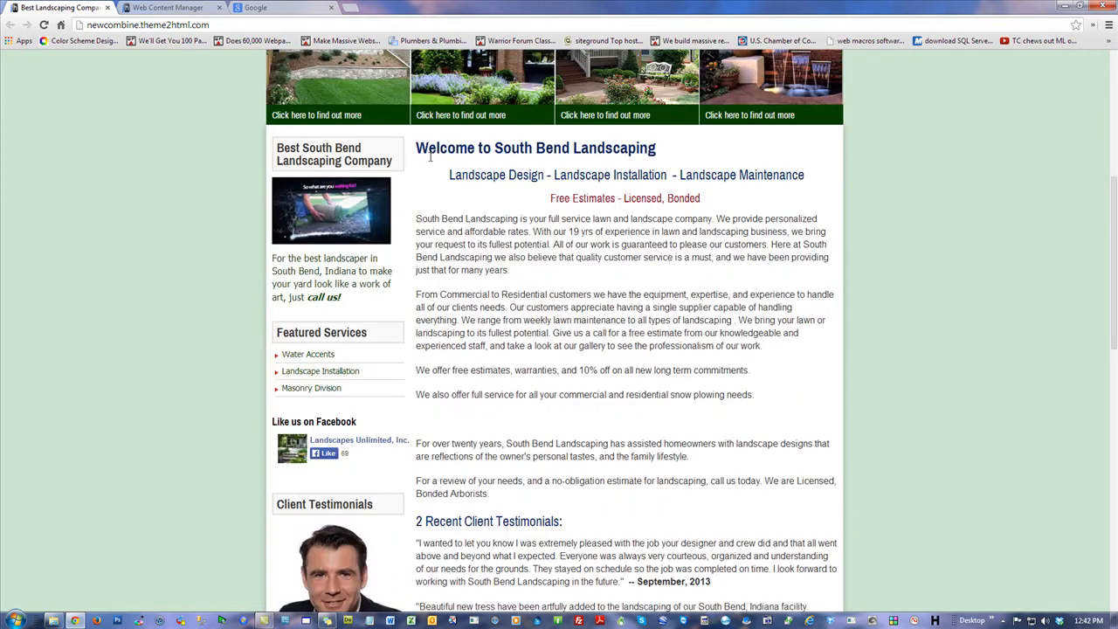
drag(418, 143, 974, 305)
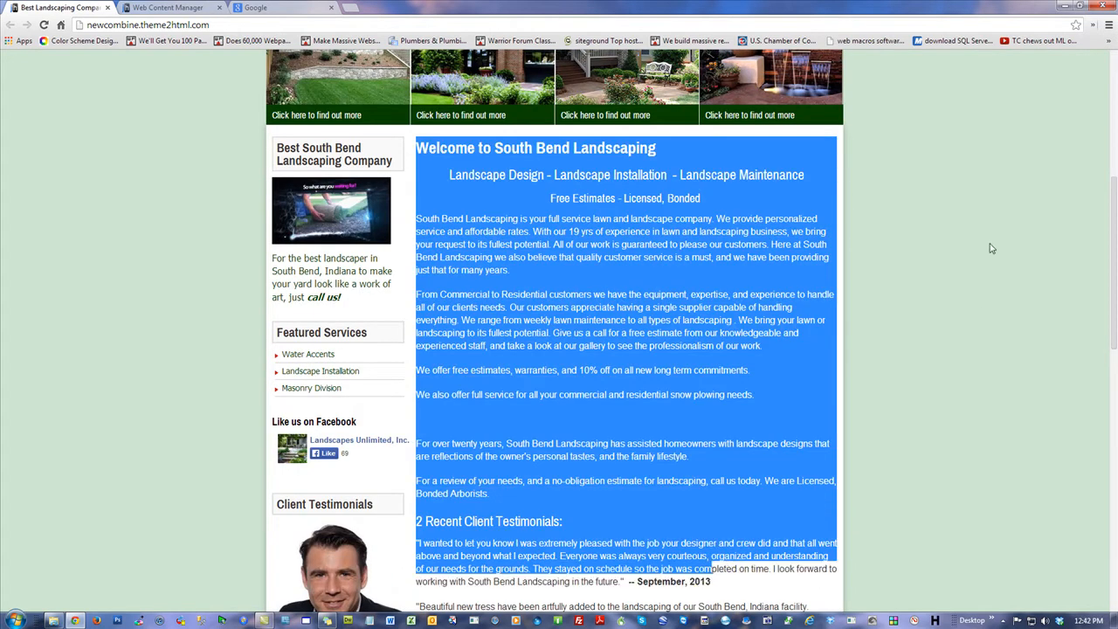
click(1002, 244)
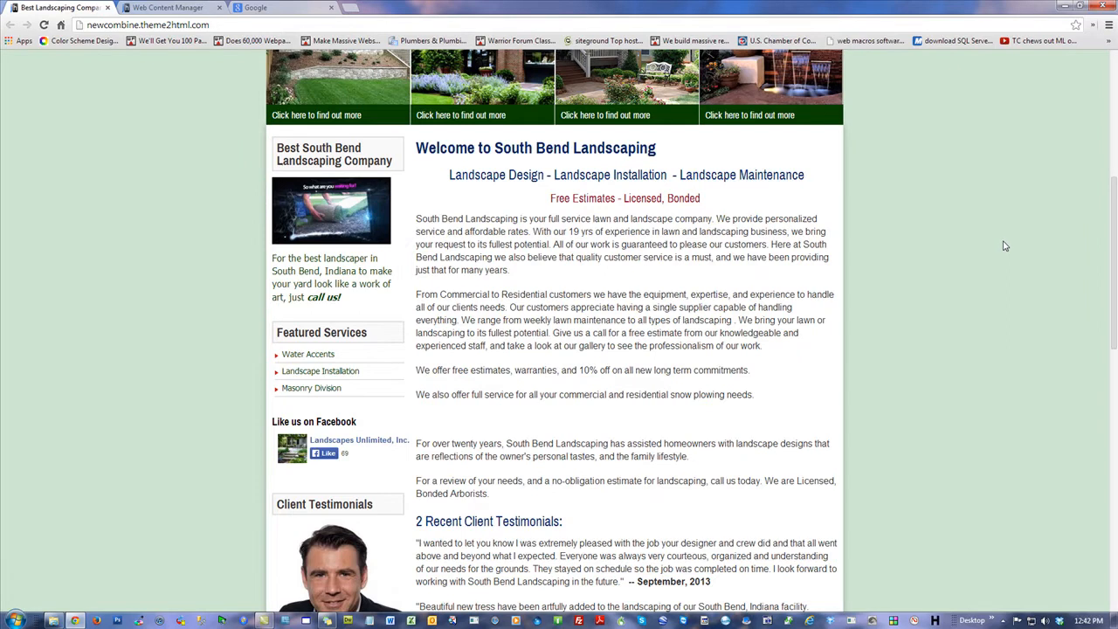
scroll(1004, 246, up, 5)
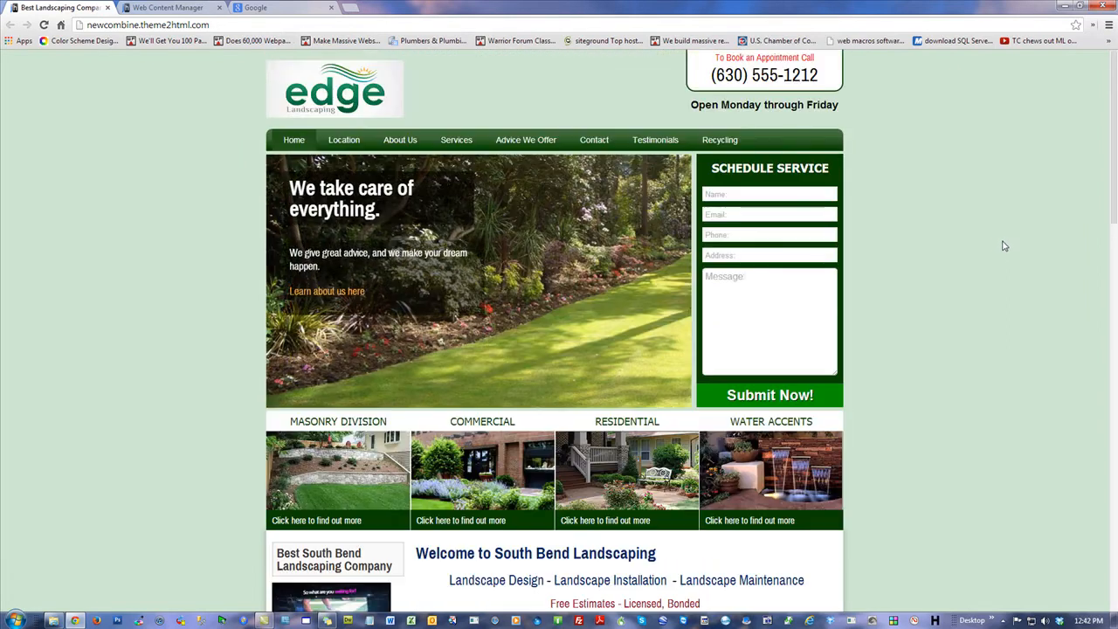
Duplicate the Home page in the site's page manager as a backup copy.
click(170, 8)
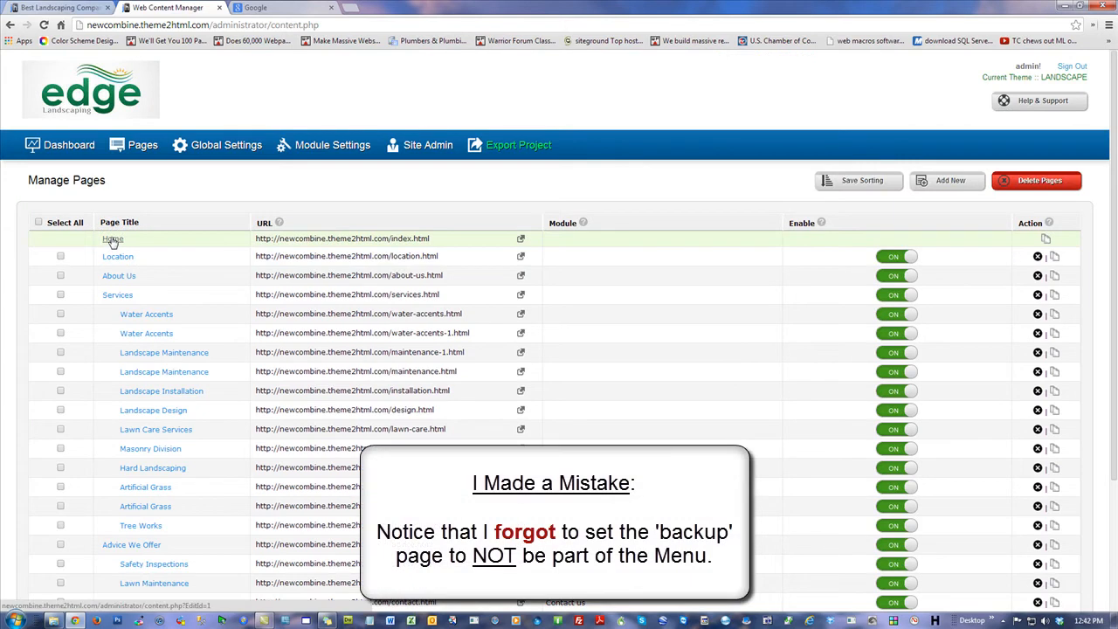
click(1045, 238)
click(582, 104)
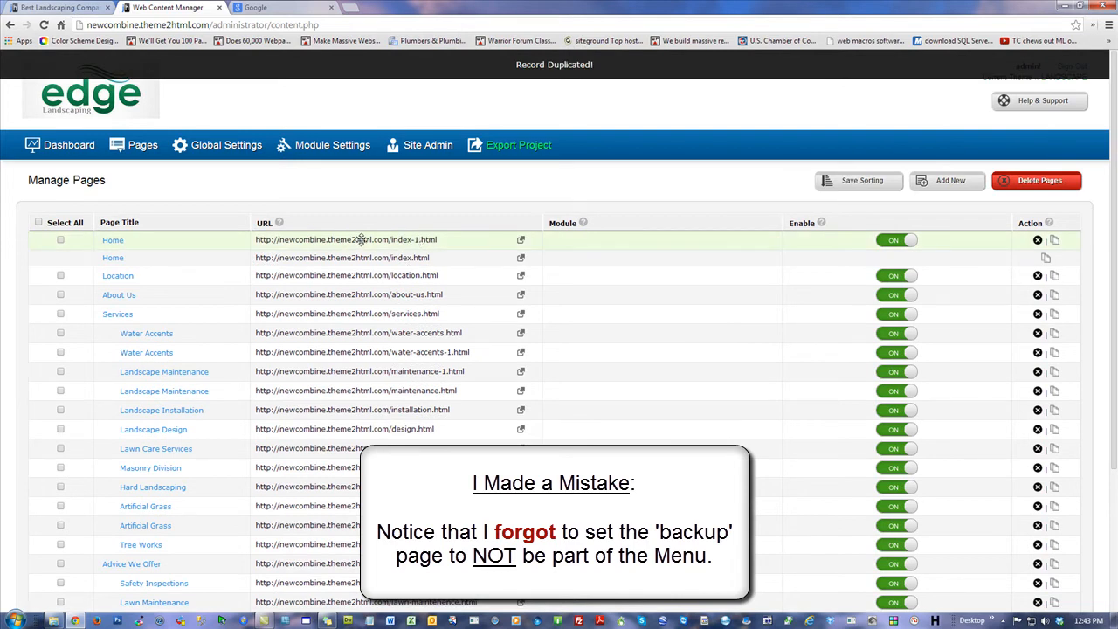
Open the original Home page for editing and run its content through the Spin Rewriter API with the Download Spun Text method.
click(114, 258)
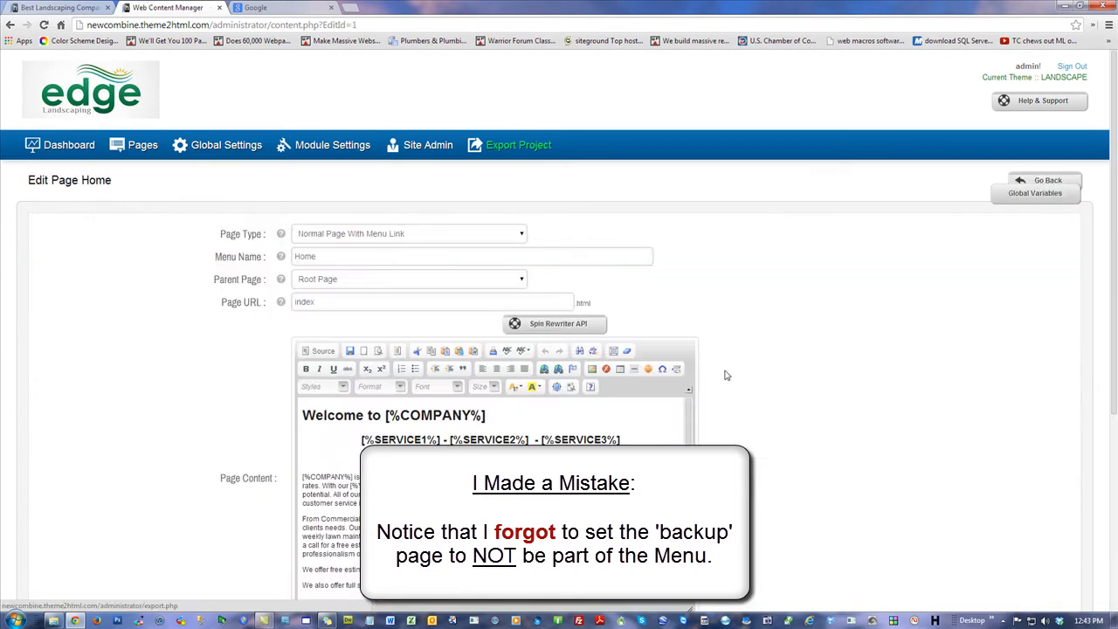
scroll(820, 305, down, 2)
scroll(820, 306, up, 2)
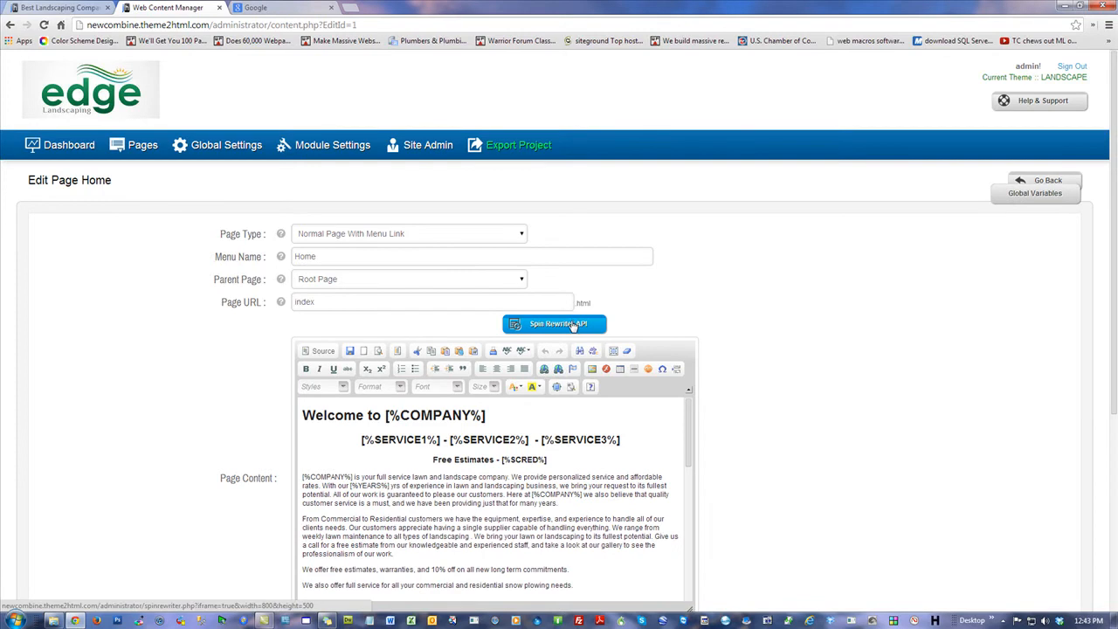
click(573, 325)
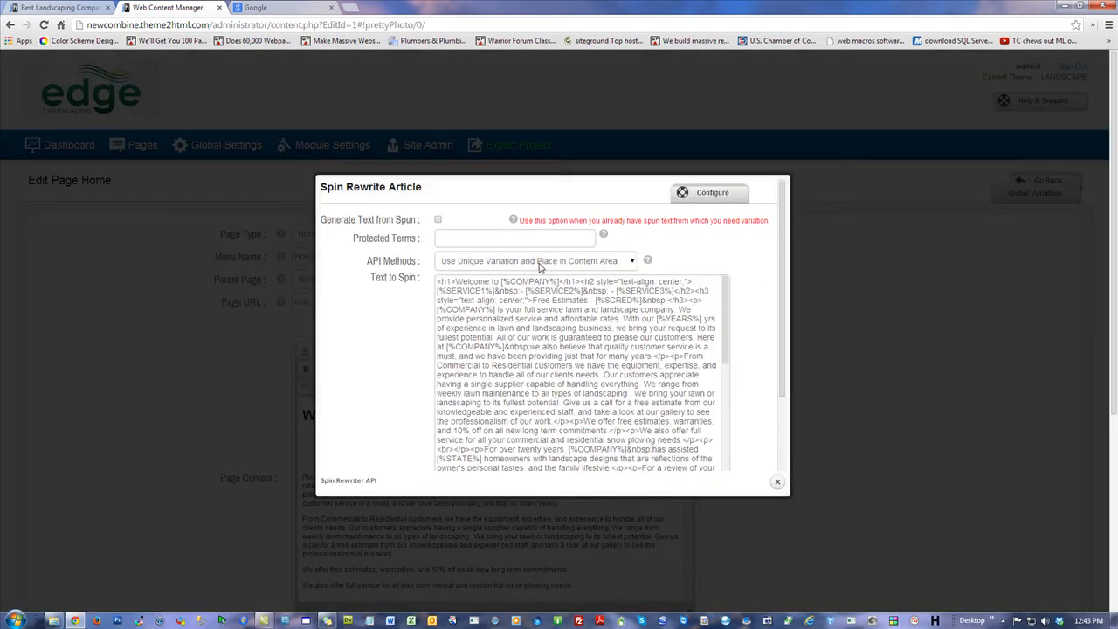
click(539, 261)
click(489, 289)
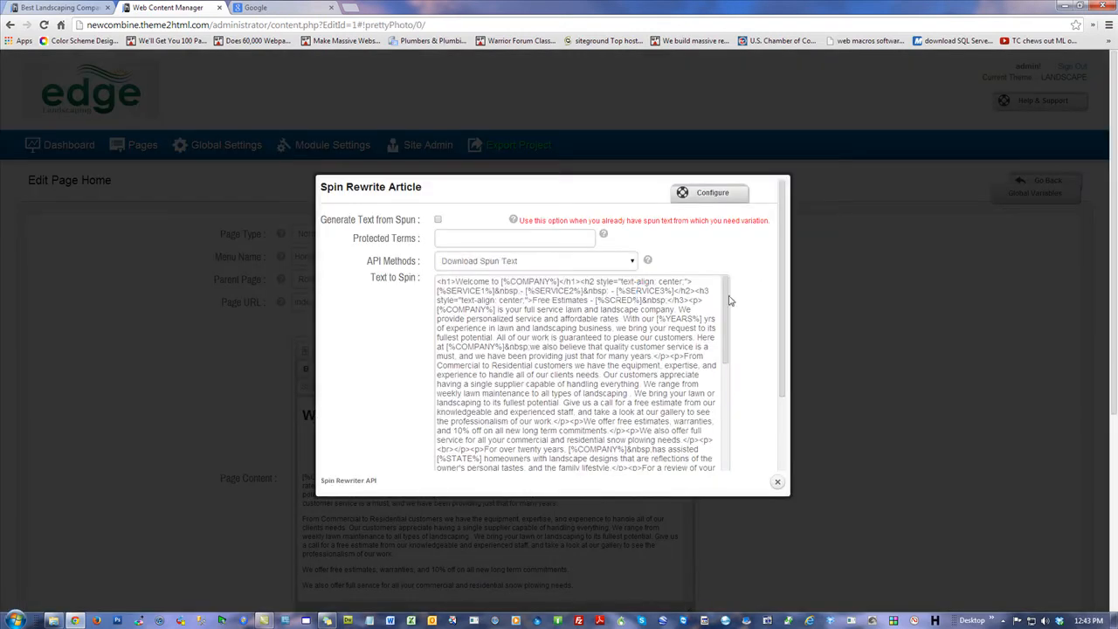
scroll(781, 332, down, 2)
click(695, 446)
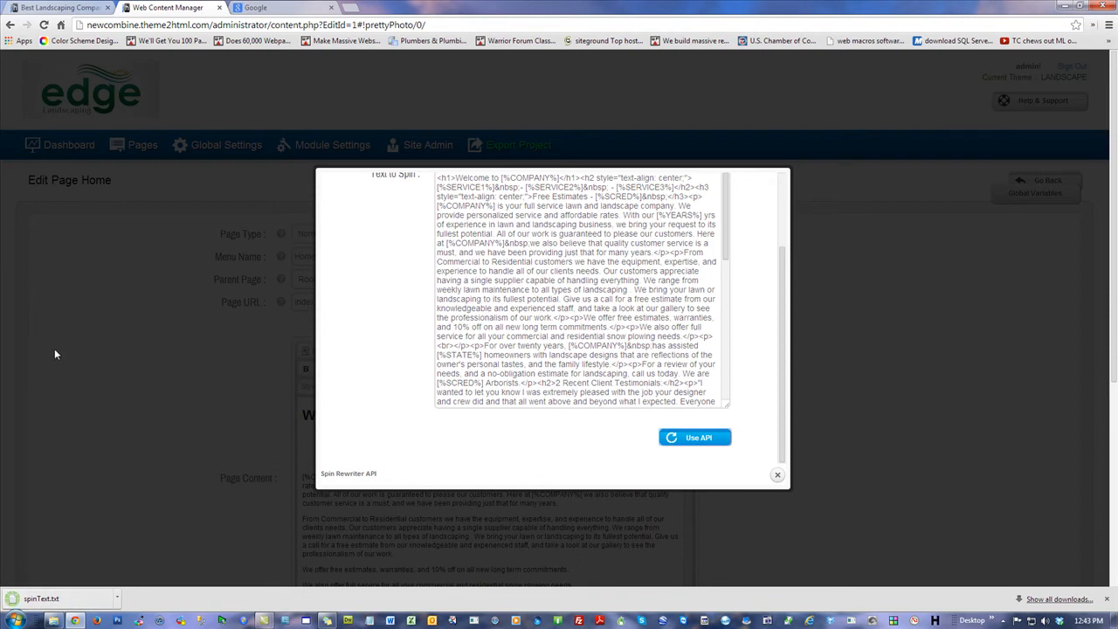
click(776, 477)
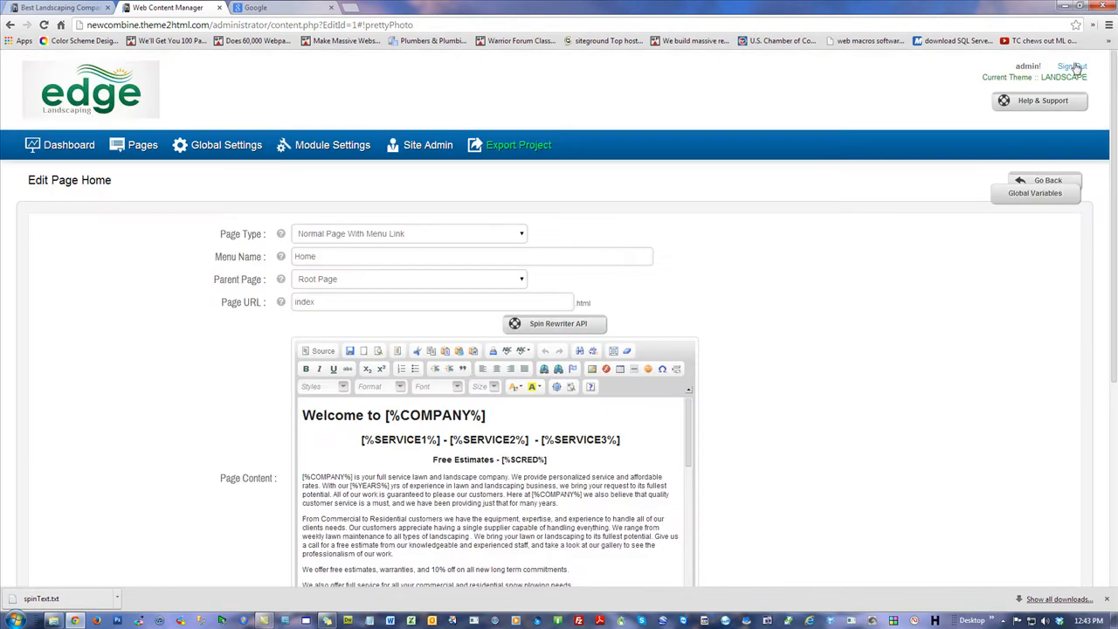
Leave the browser for the desktop and open the downloaded spinText.txt in Notepad, keeping the PROJ folder's worksheet accessible.
click(1063, 5)
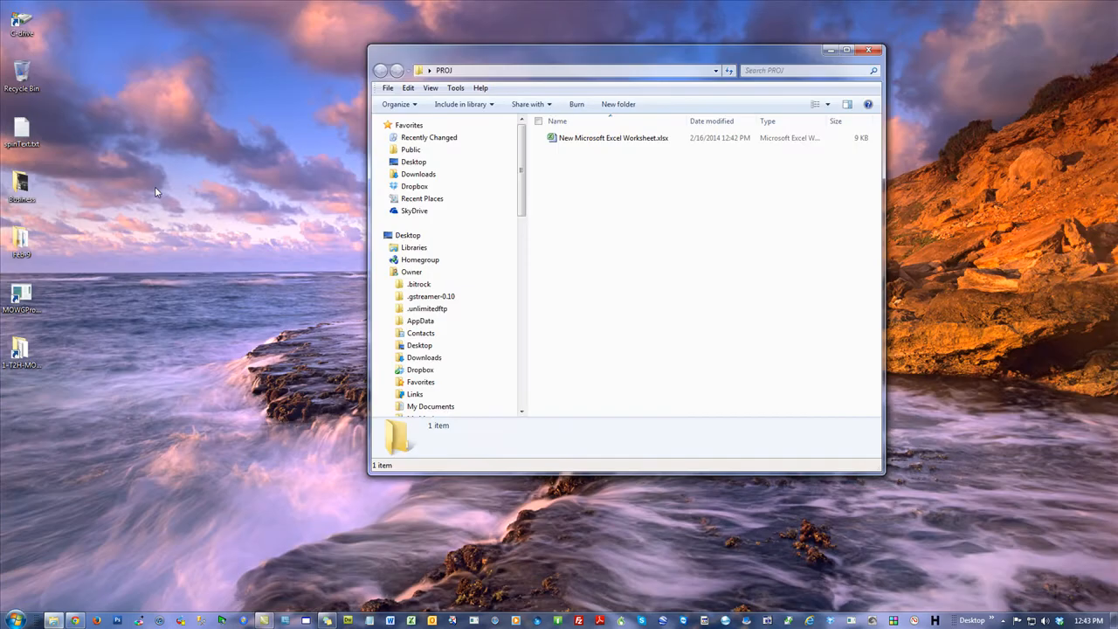
double_click(22, 131)
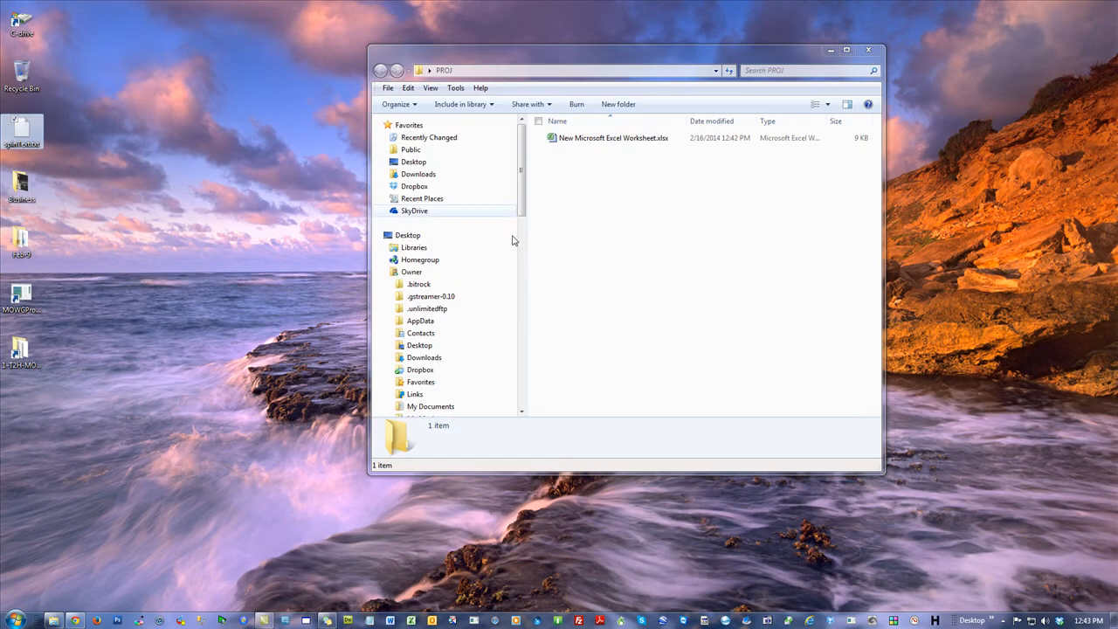
drag(522, 101, 404, 168)
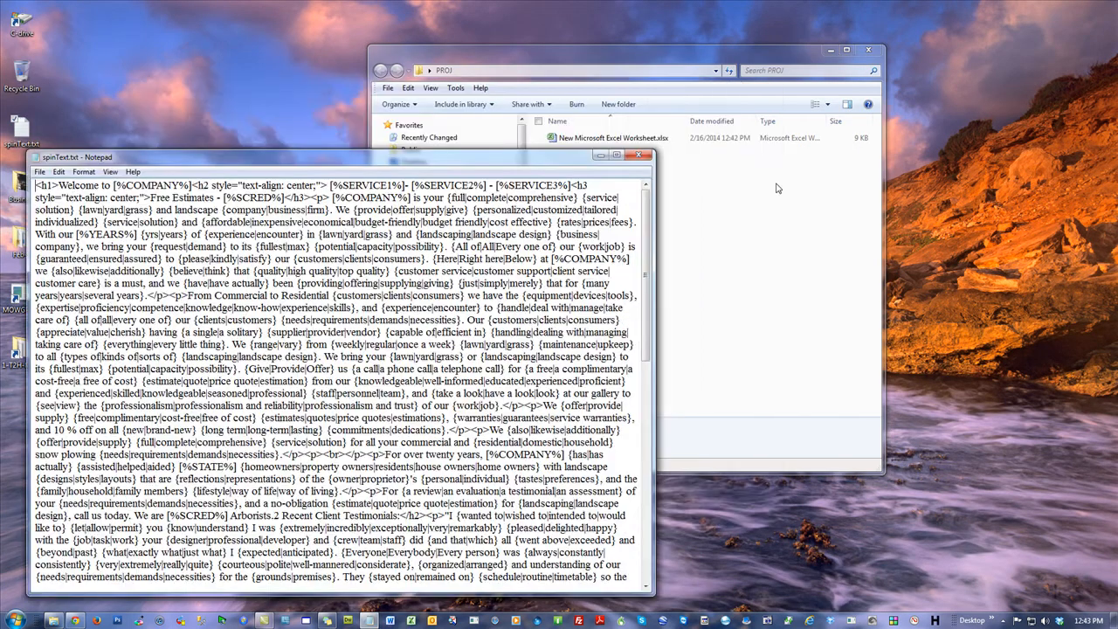
Open New Microsoft Excel Worksheet.xlsx from the PROJ folder and show the MOWG toolbar 18 tools.
click(777, 188)
click(606, 139)
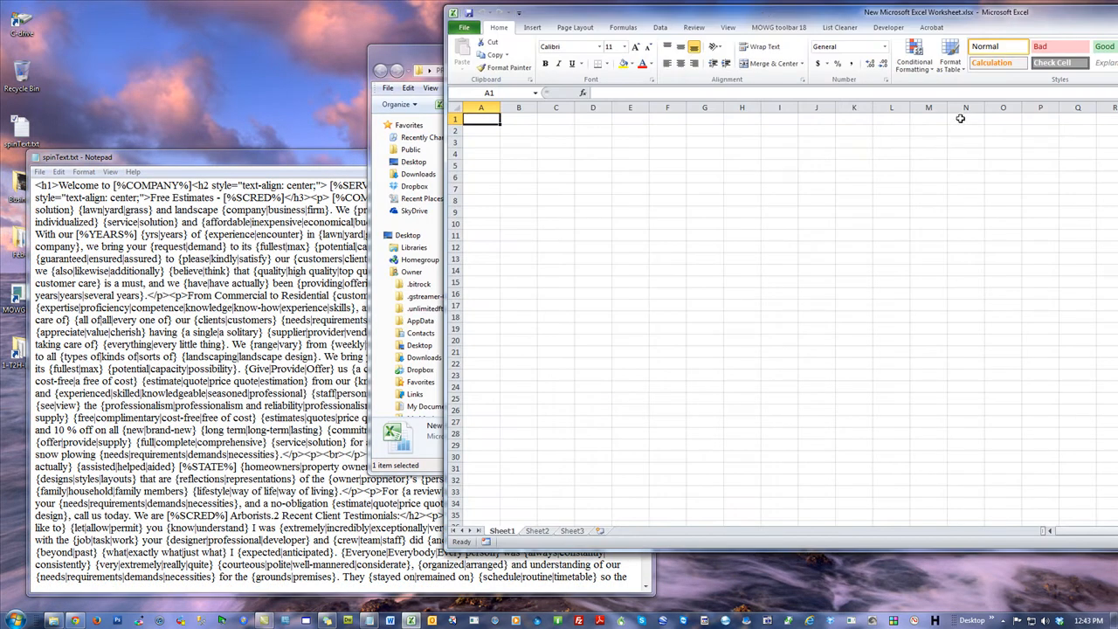
click(772, 28)
Copy the entire spun text from spinText.txt into the single cell A1 of Sheet1.
click(305, 303)
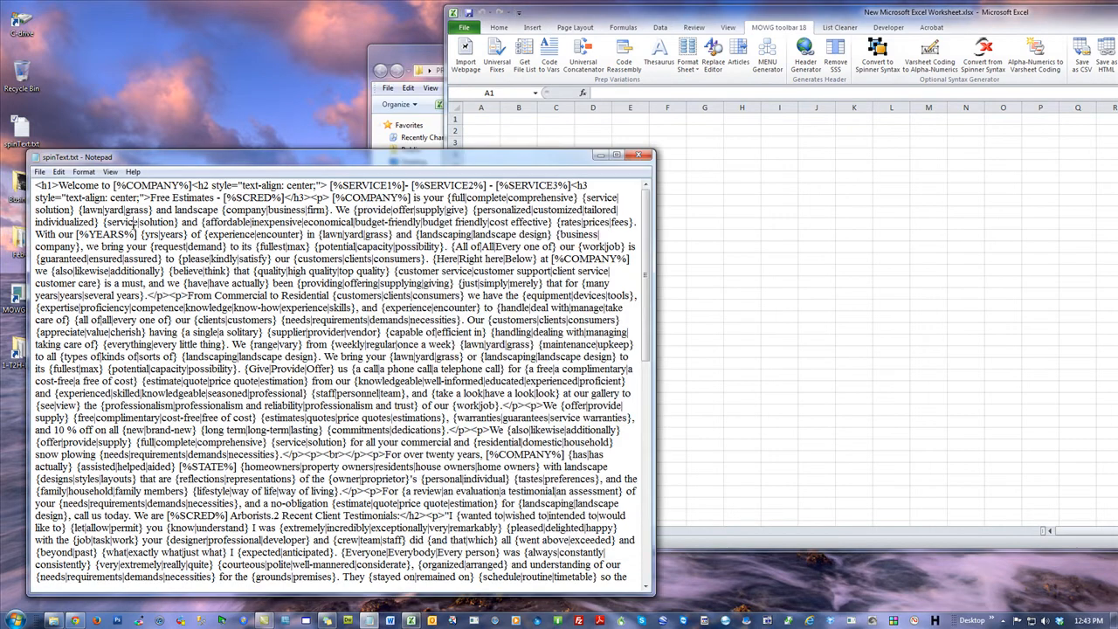
key(ctrl+a)
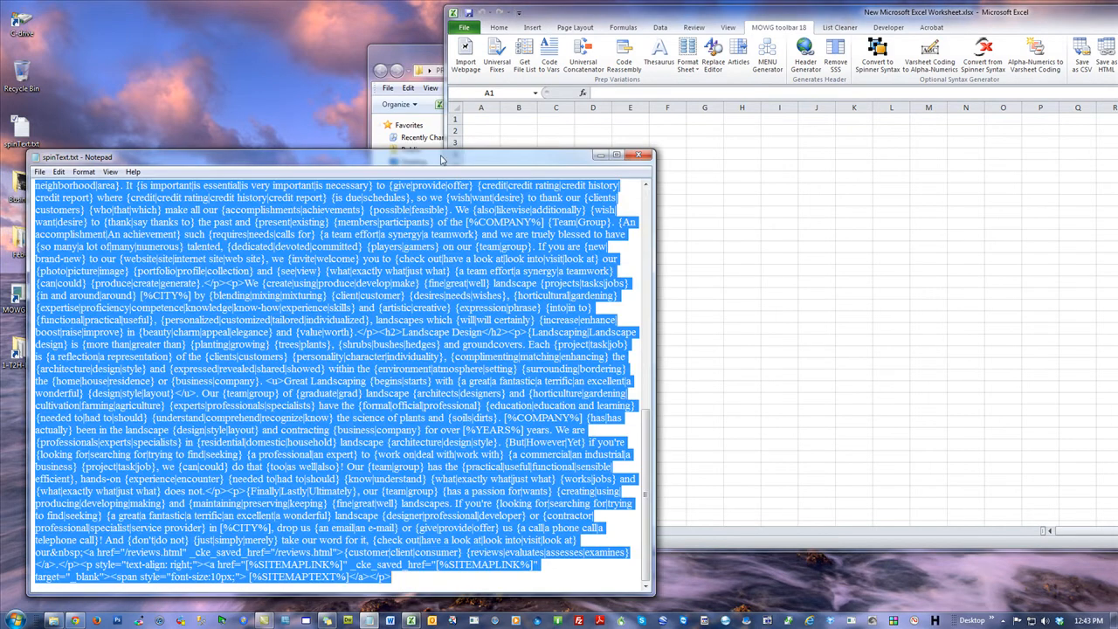
click(481, 120)
key(ctrl+v)
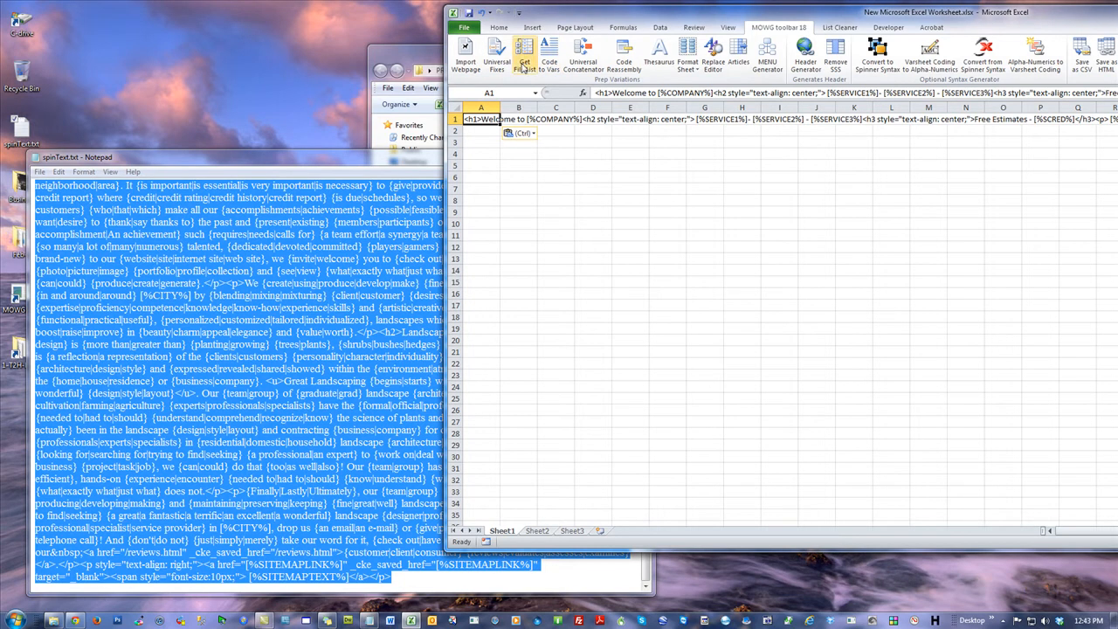
click(497, 54)
double_click(477, 117)
key(ctrl+v)
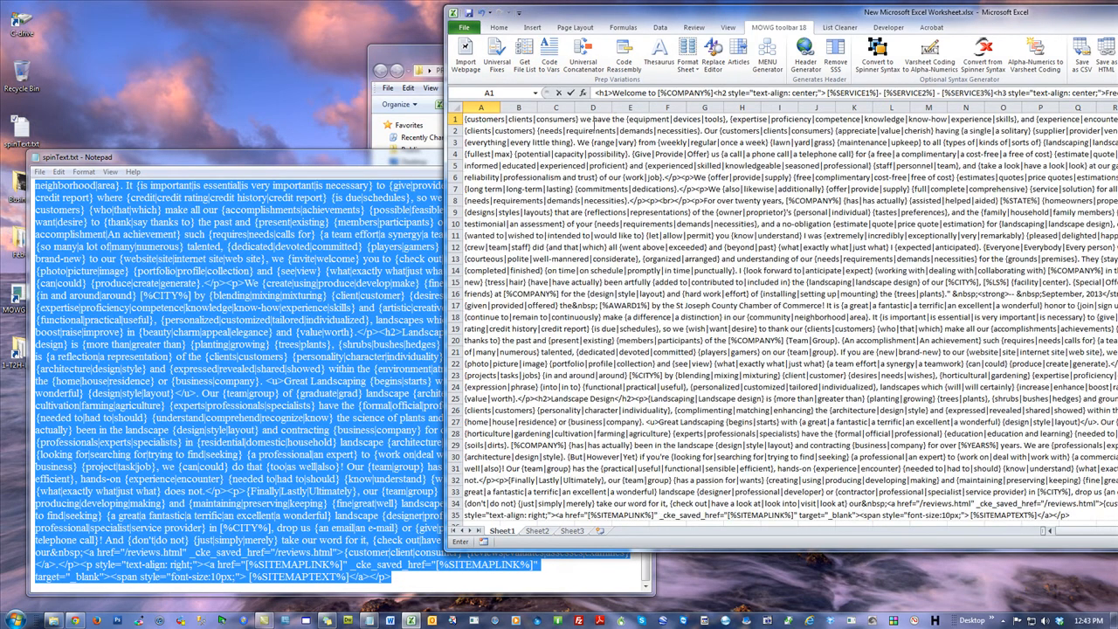
click(570, 93)
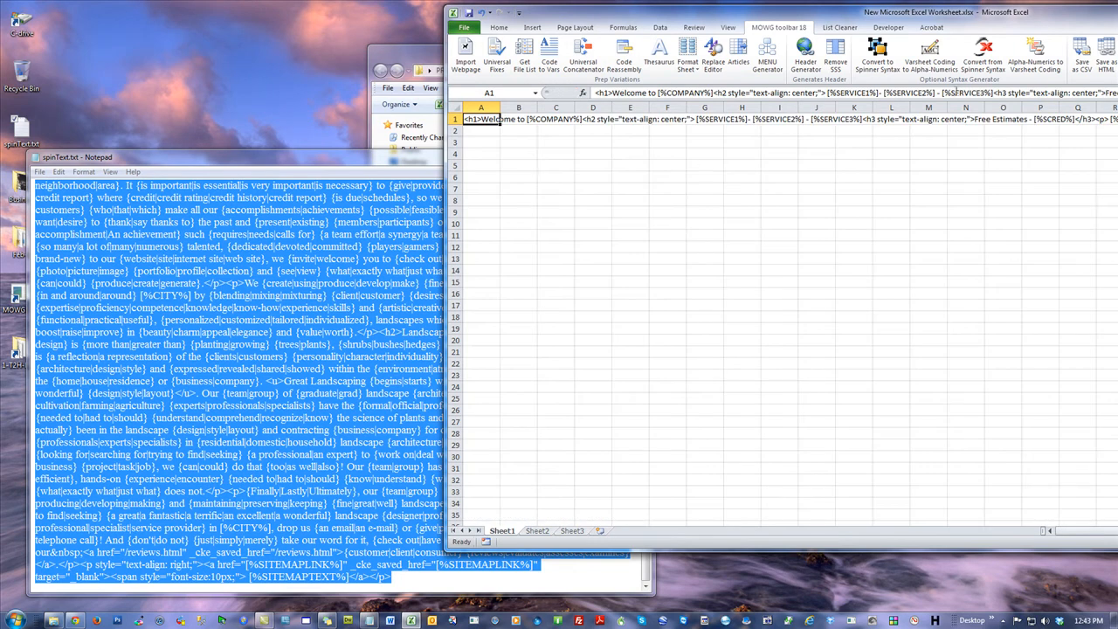
Convert the spun text in the sheet from spinner syntax into separate variation columns.
click(985, 57)
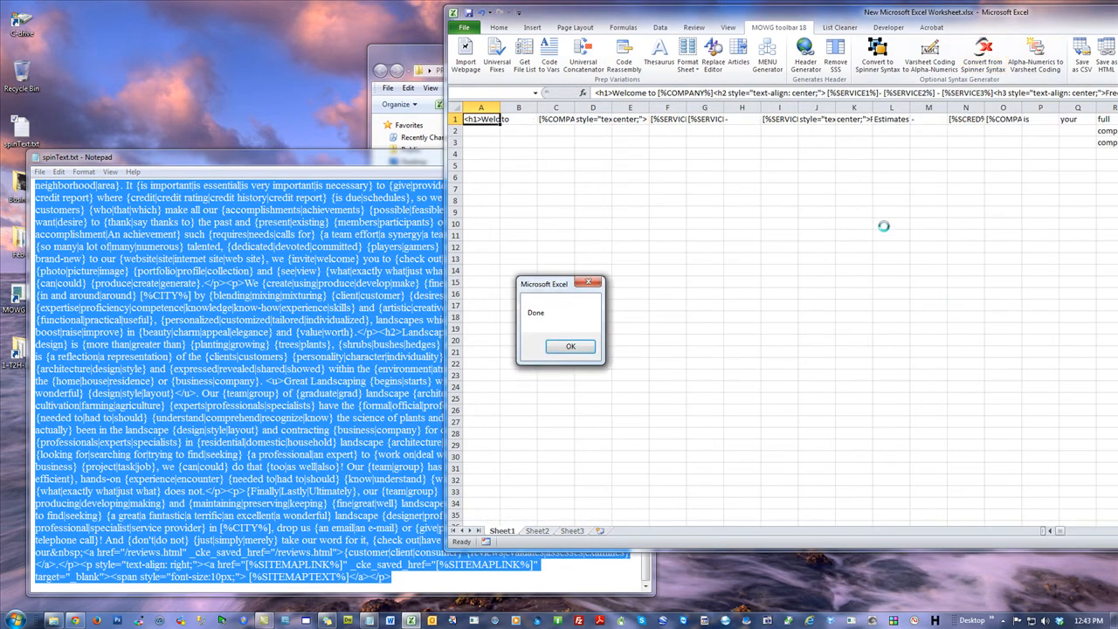
click(570, 346)
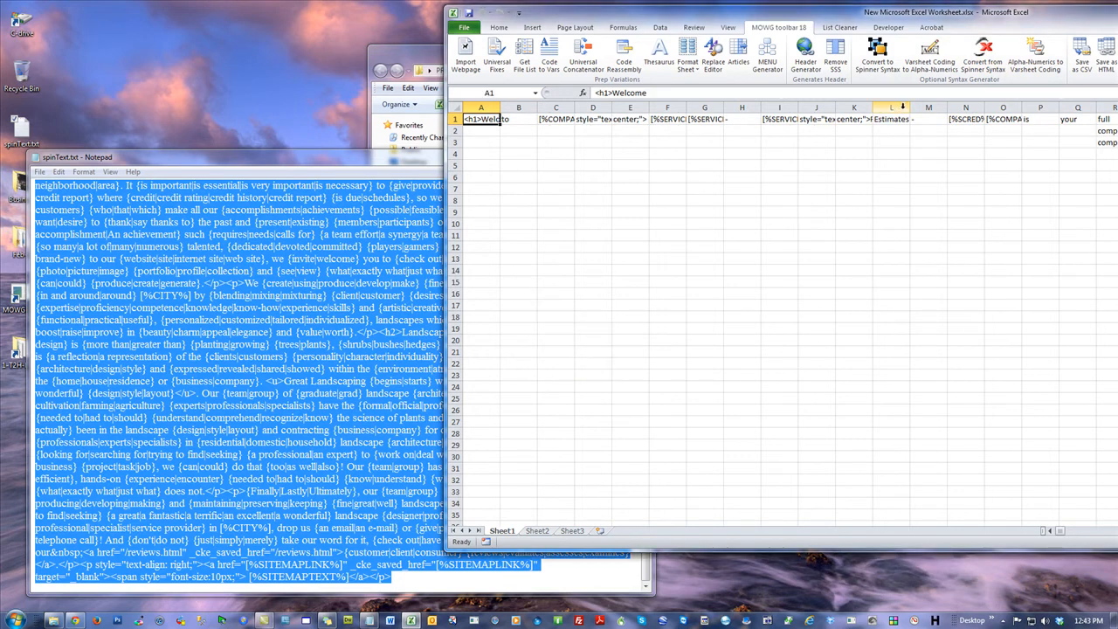
Run the Header Generator on the variation columns to produce the variables CSV and the matching HTML file.
click(805, 54)
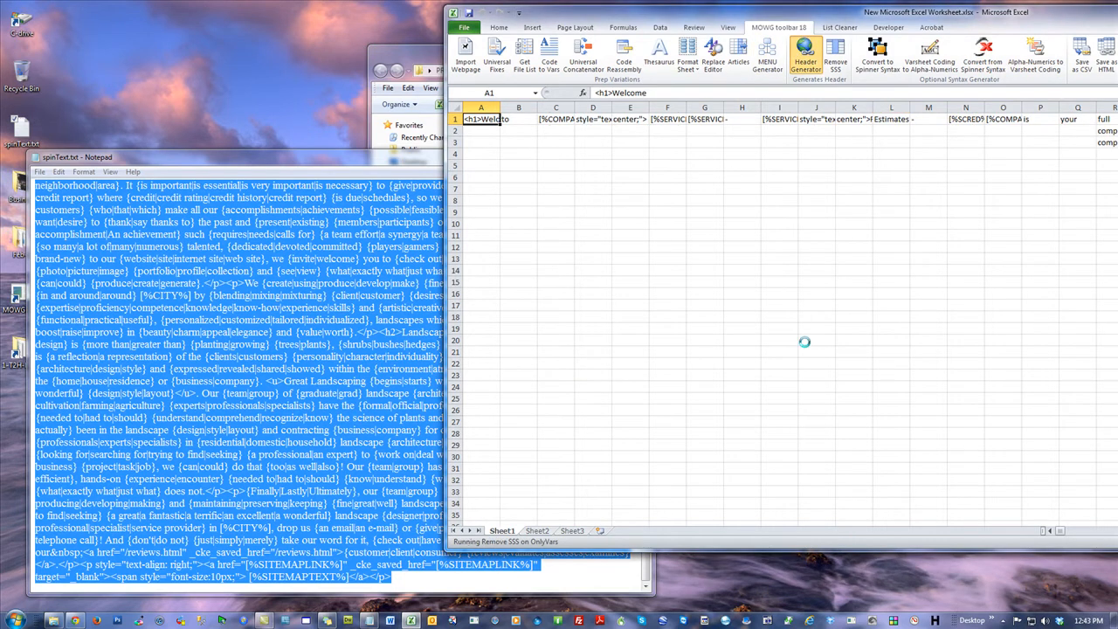
click(601, 344)
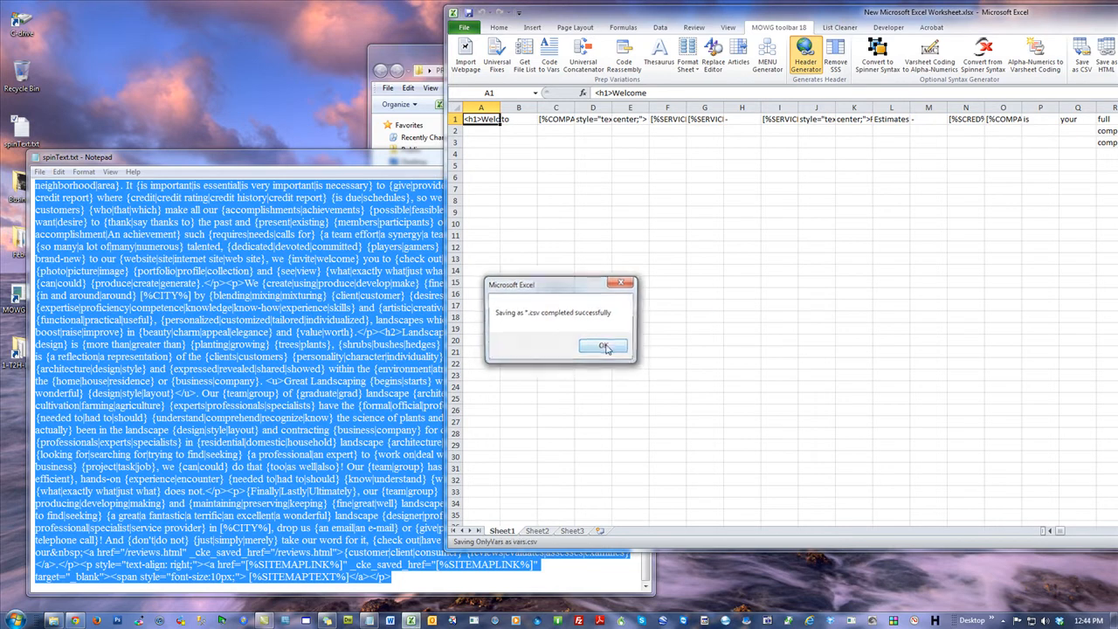
click(599, 343)
click(555, 200)
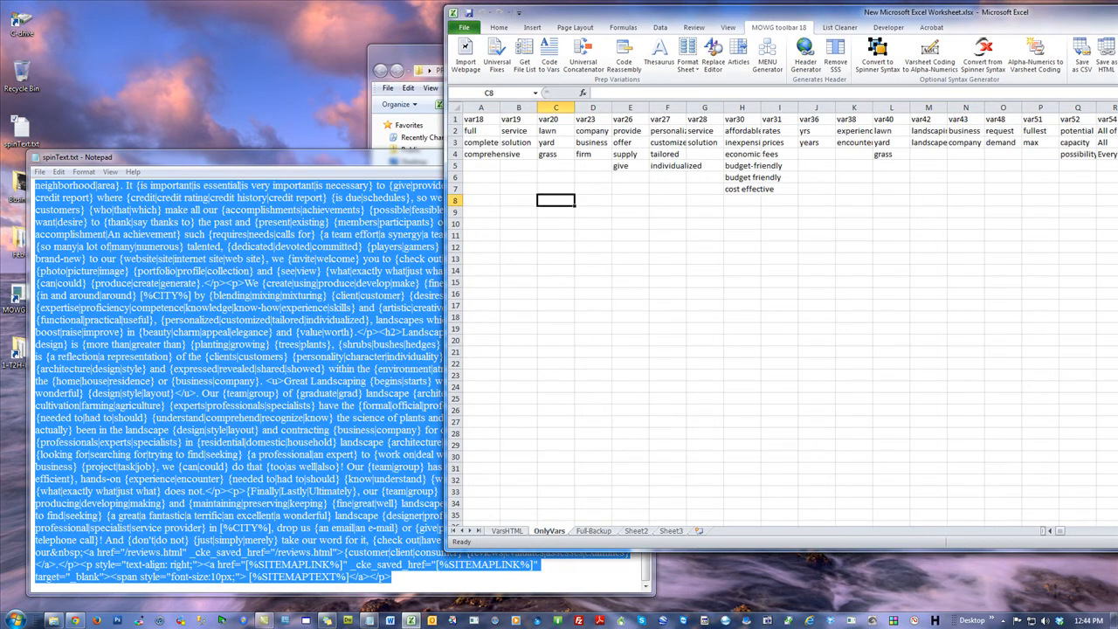
Close the Excel workbook and the spinText.txt text window to return to the PROJ folder.
key(alt+F4)
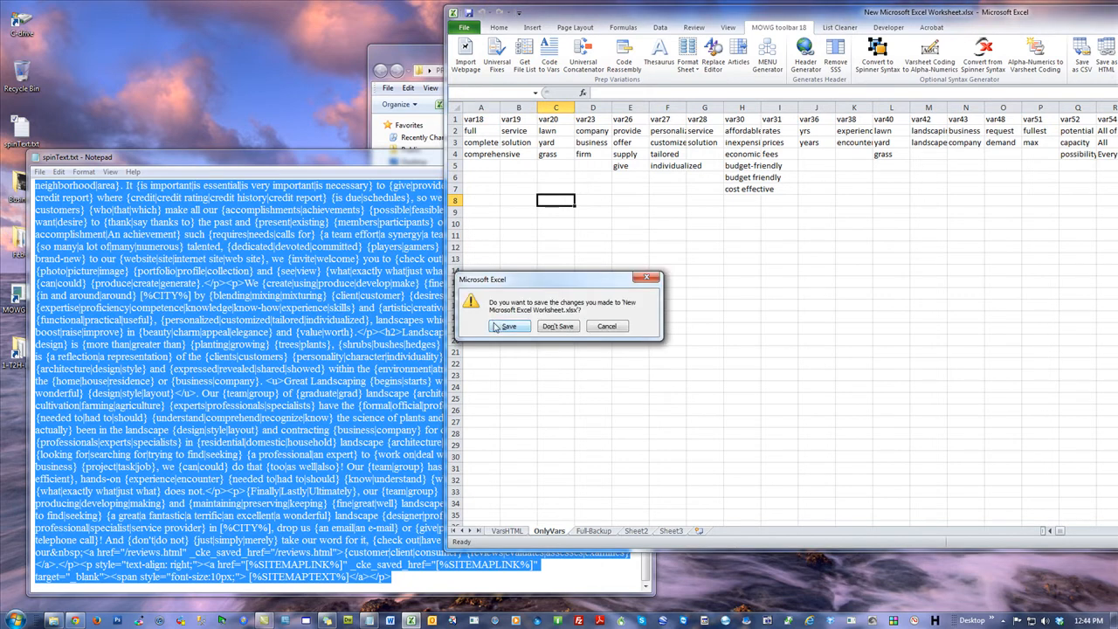
click(556, 327)
click(647, 155)
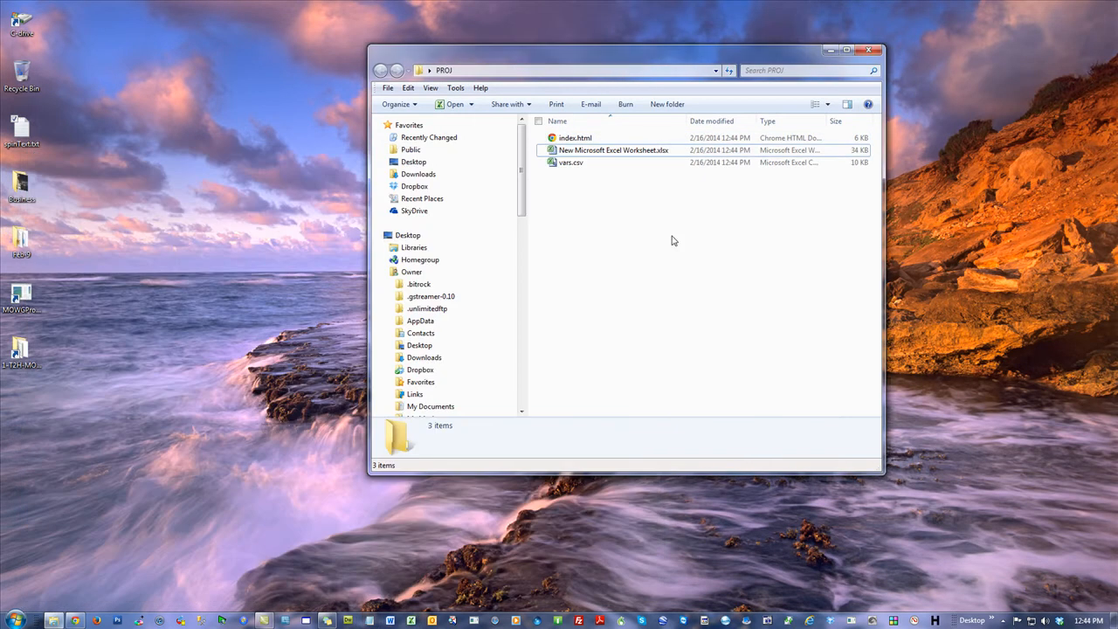
Open index.html from the PROJ folder in Notepad and copy its entire contents.
click(201, 237)
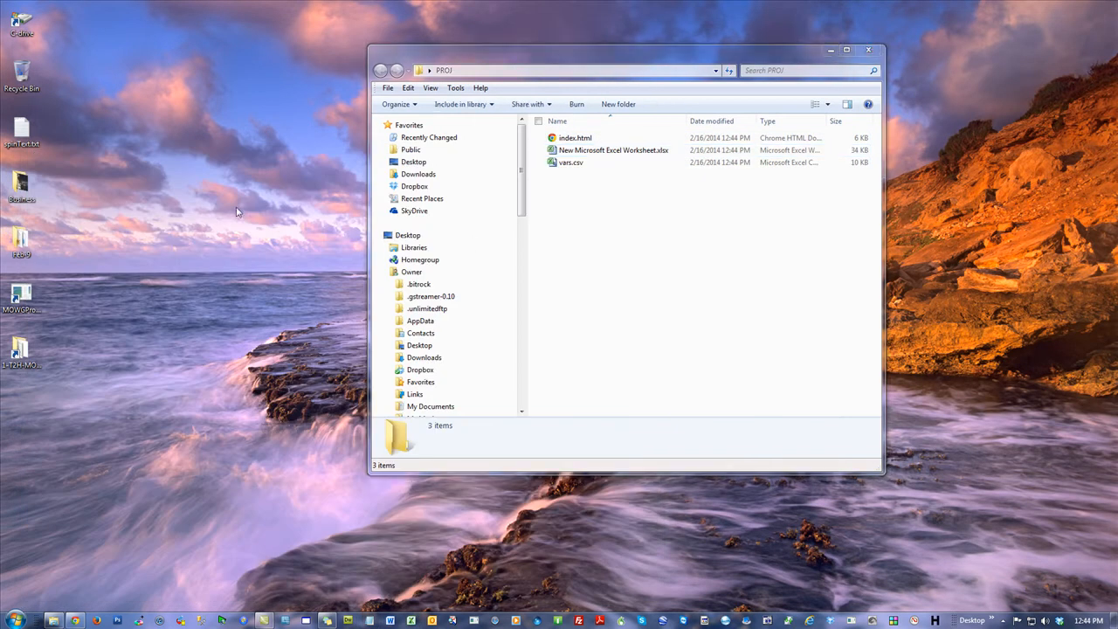
click(569, 138)
right_click(325, 242)
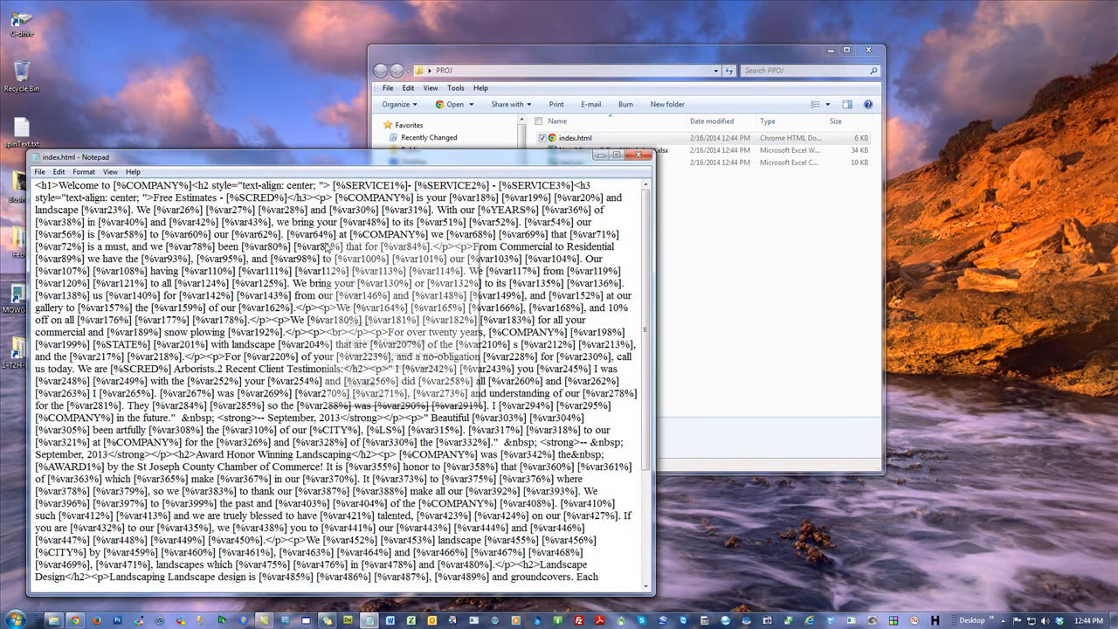
click(365, 322)
right_click(264, 270)
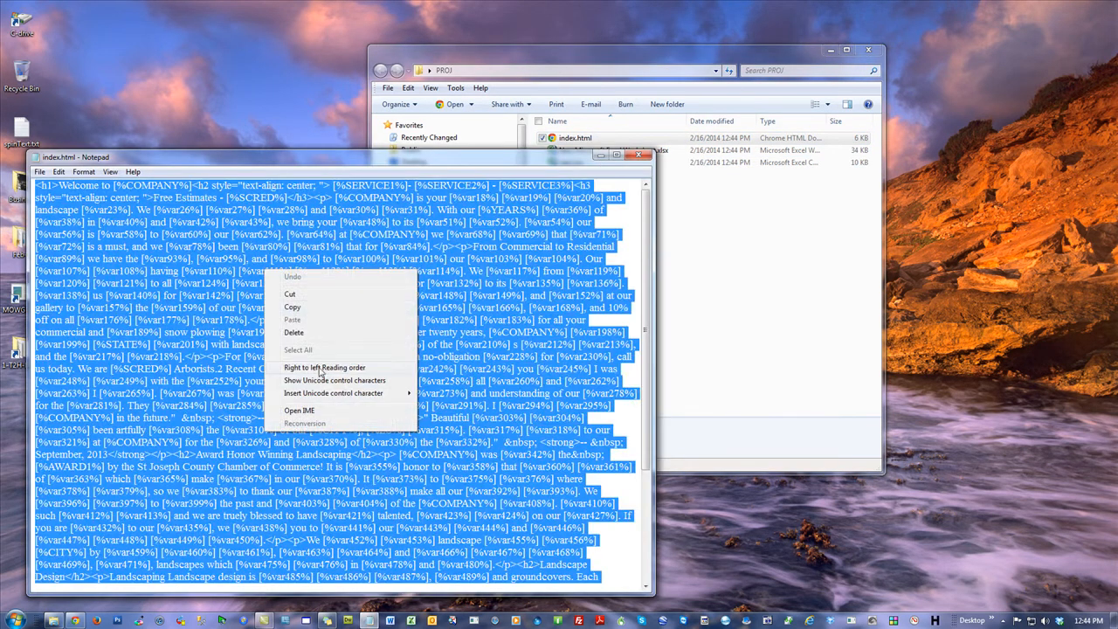
click(293, 308)
In Chrome, replace the Home page's whole content source with the copied index.html code and update the page.
click(76, 620)
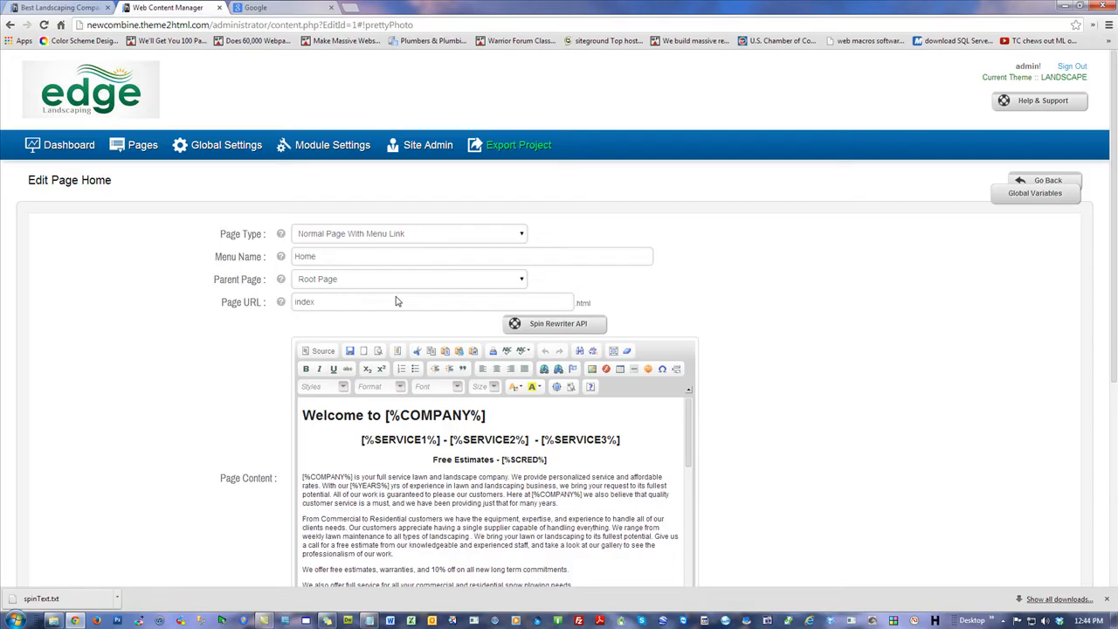
click(319, 350)
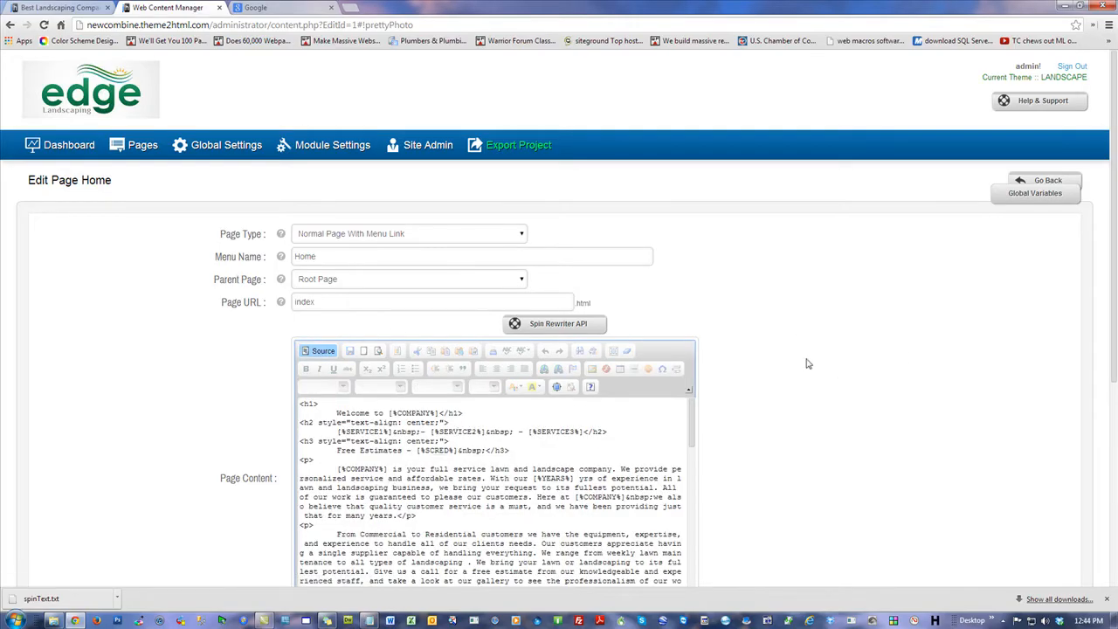
key(ctrl+a)
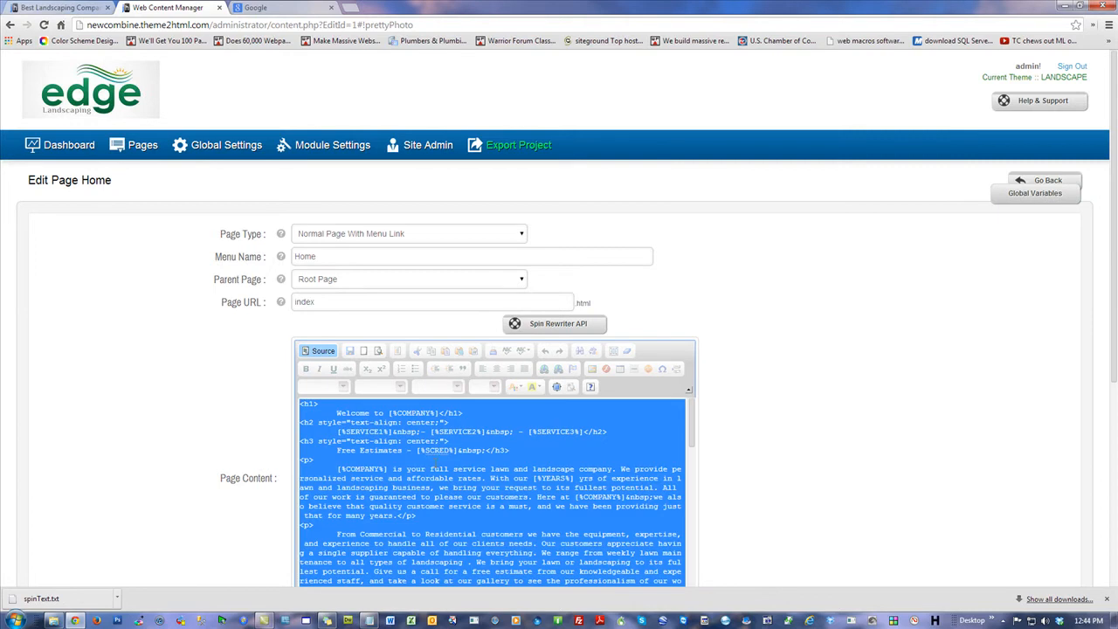
key(ctrl+v)
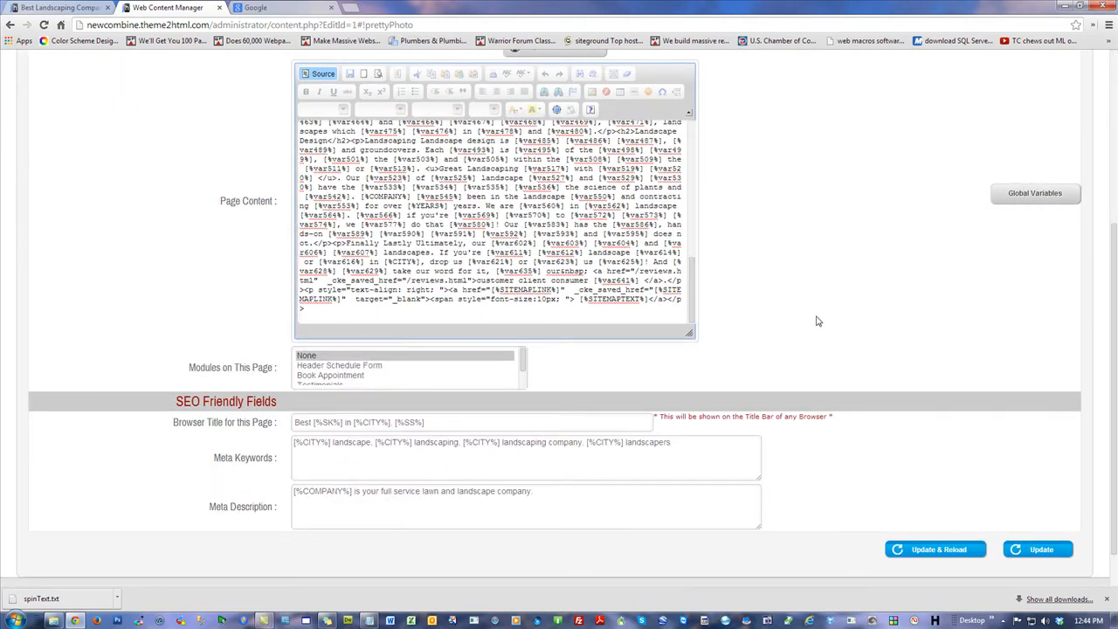
key(BackSpace)
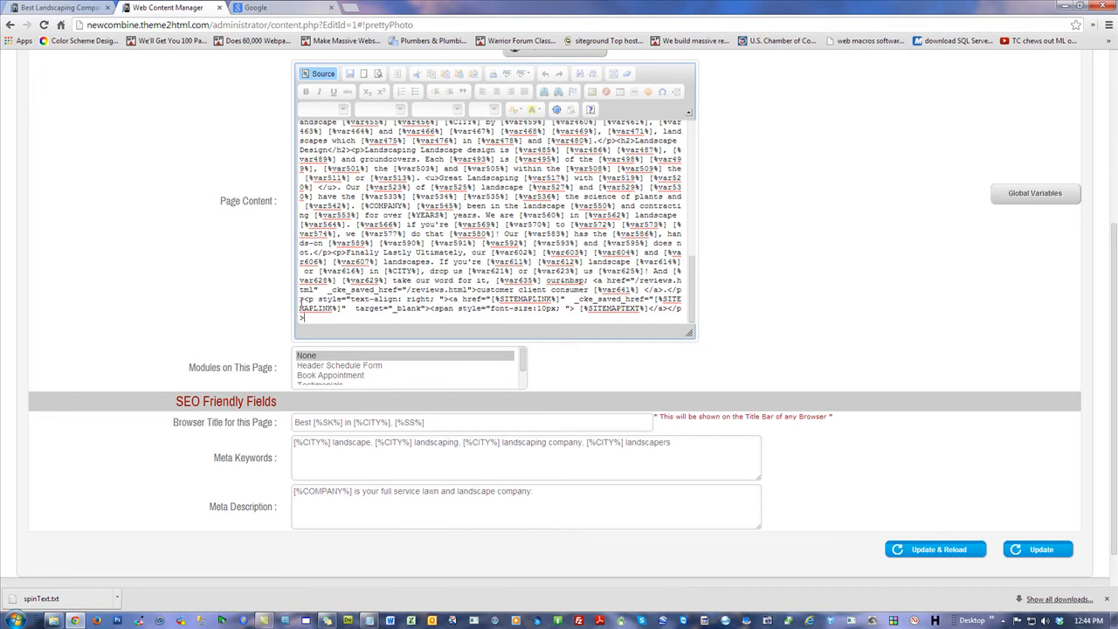
click(1041, 549)
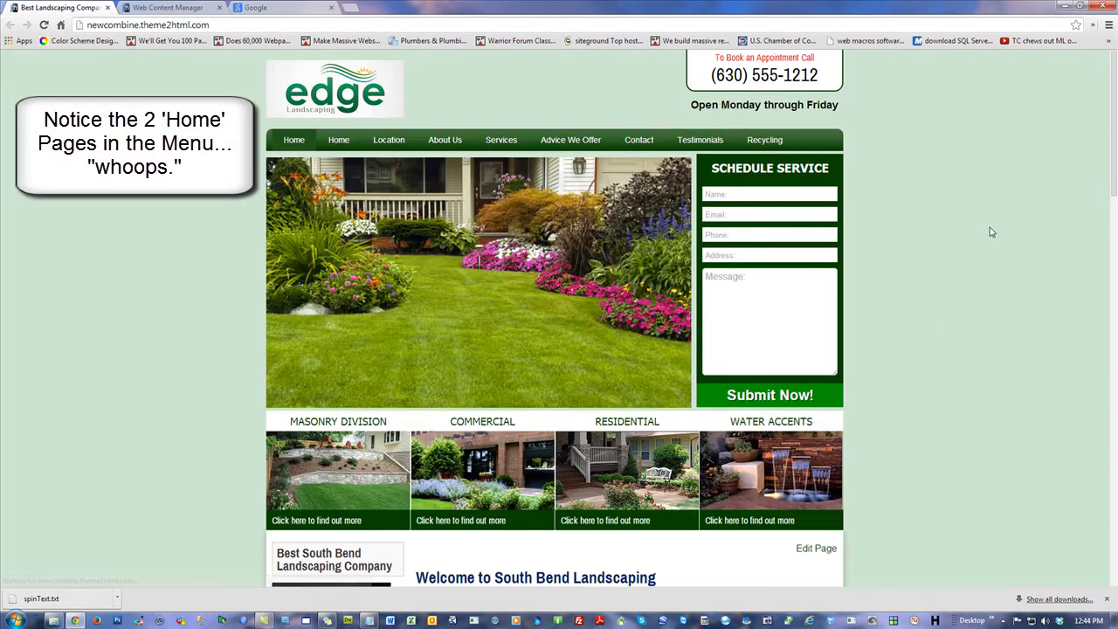
Check the updated home page on the landscaping site and close the Web Content Manager page.
scroll(1000, 230, down, 4)
scroll(991, 232, down, 2)
scroll(991, 232, up, 4)
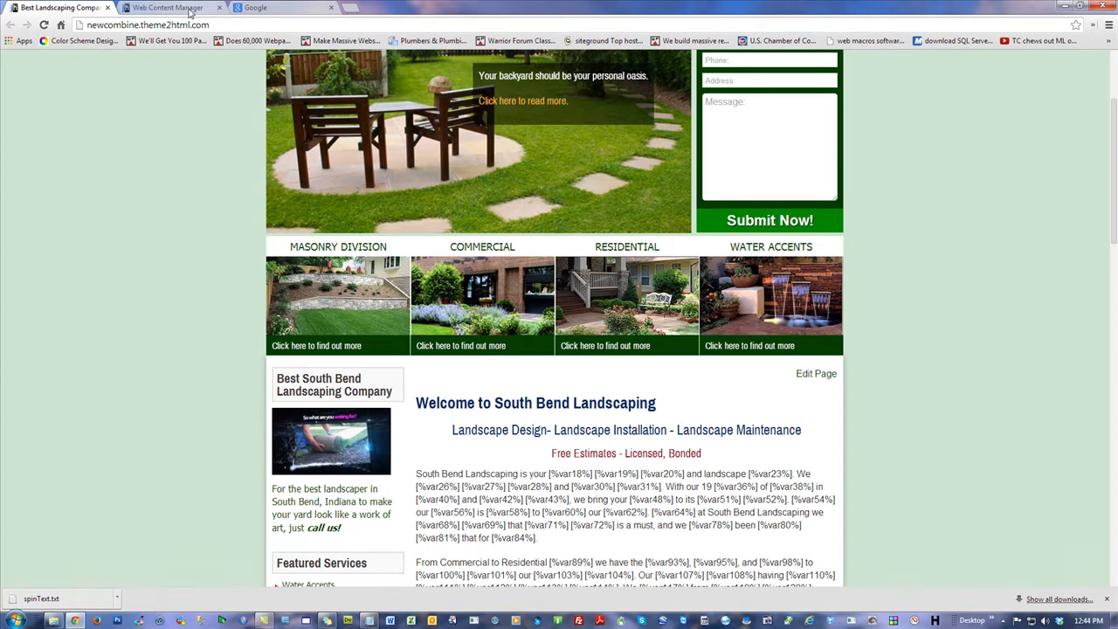
click(219, 7)
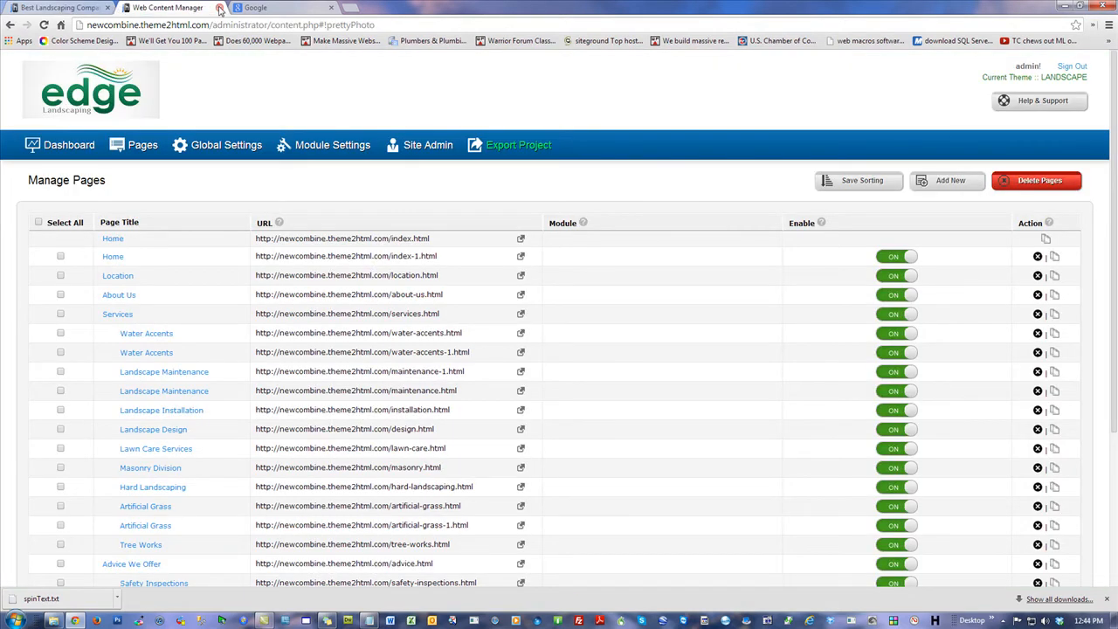
click(219, 7)
click(59, 8)
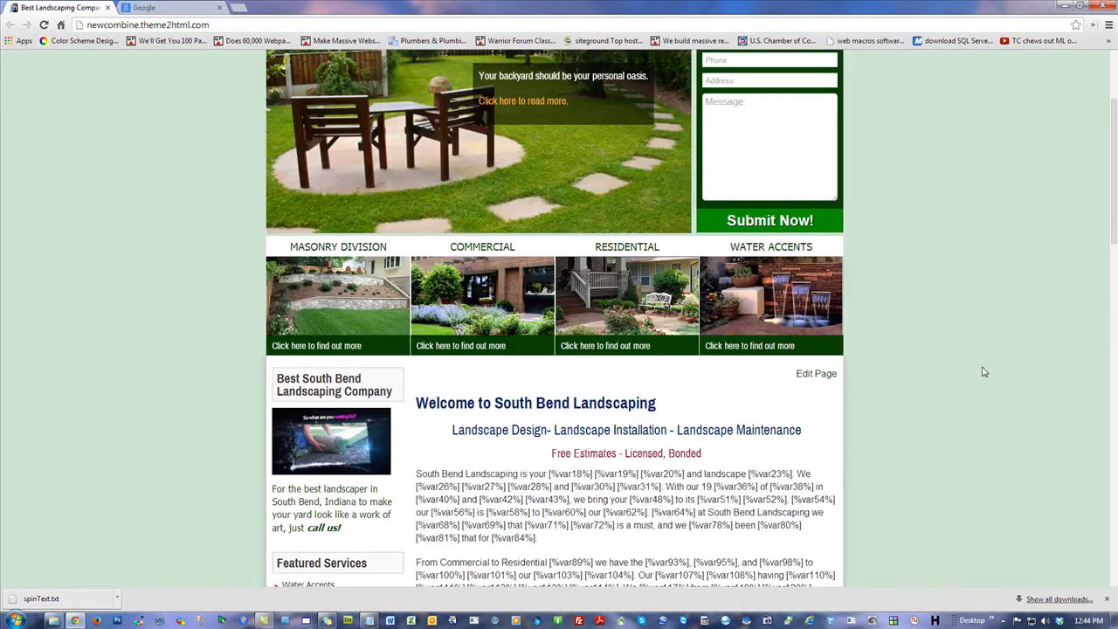
click(225, 27)
click(1024, 275)
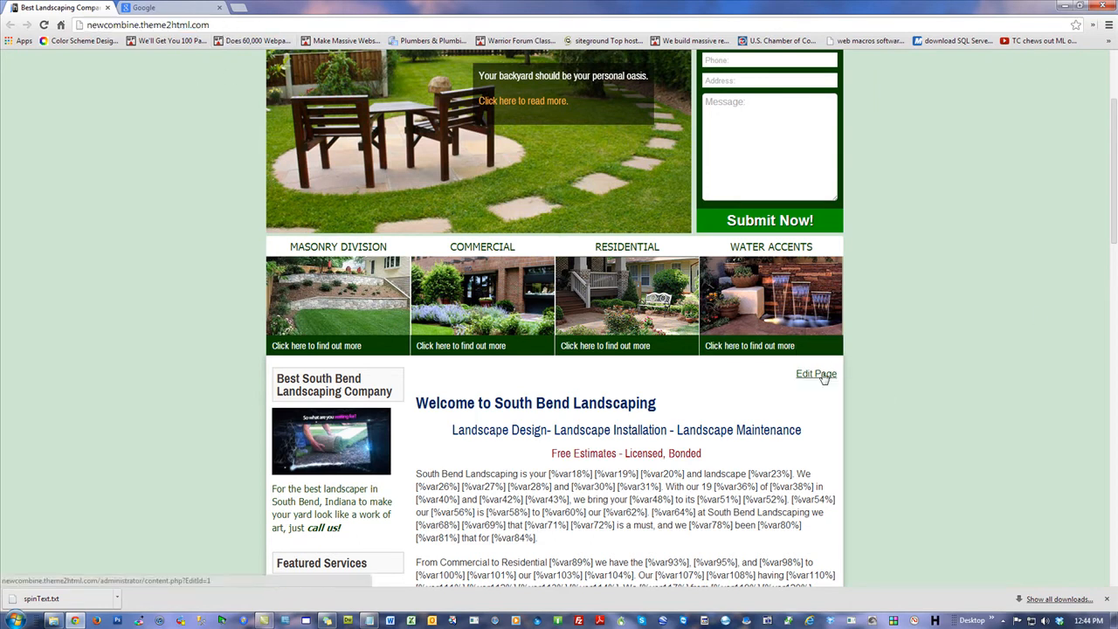
Review the variable placeholders throughout the home page text and close the browser and the index.html text window.
scroll(928, 353, down, 2)
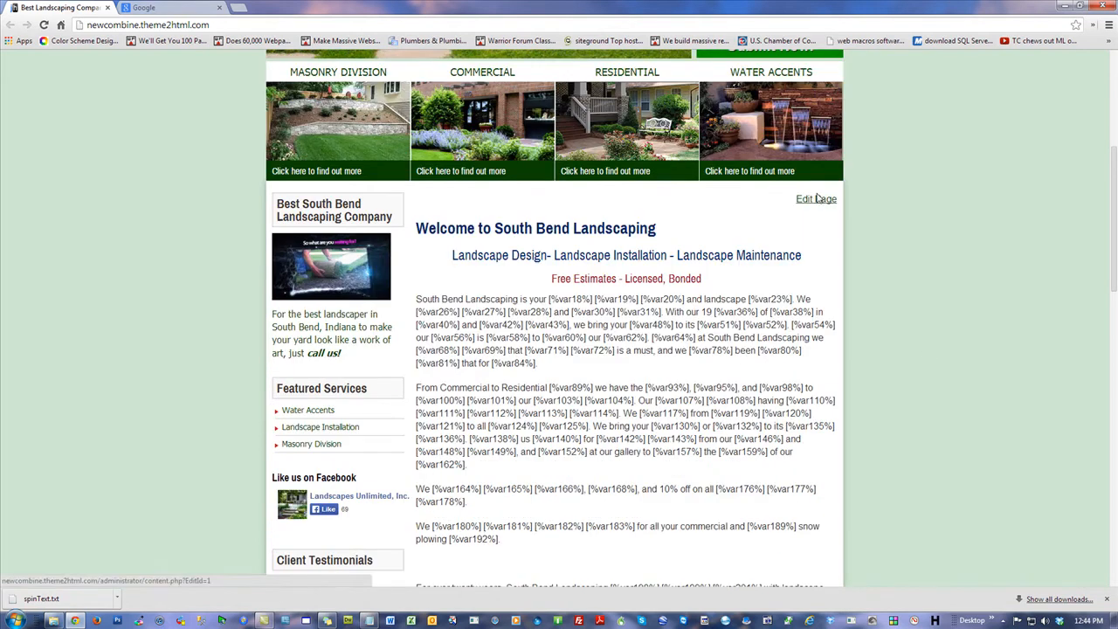
scroll(895, 303, down, 2)
scroll(895, 303, down, 6)
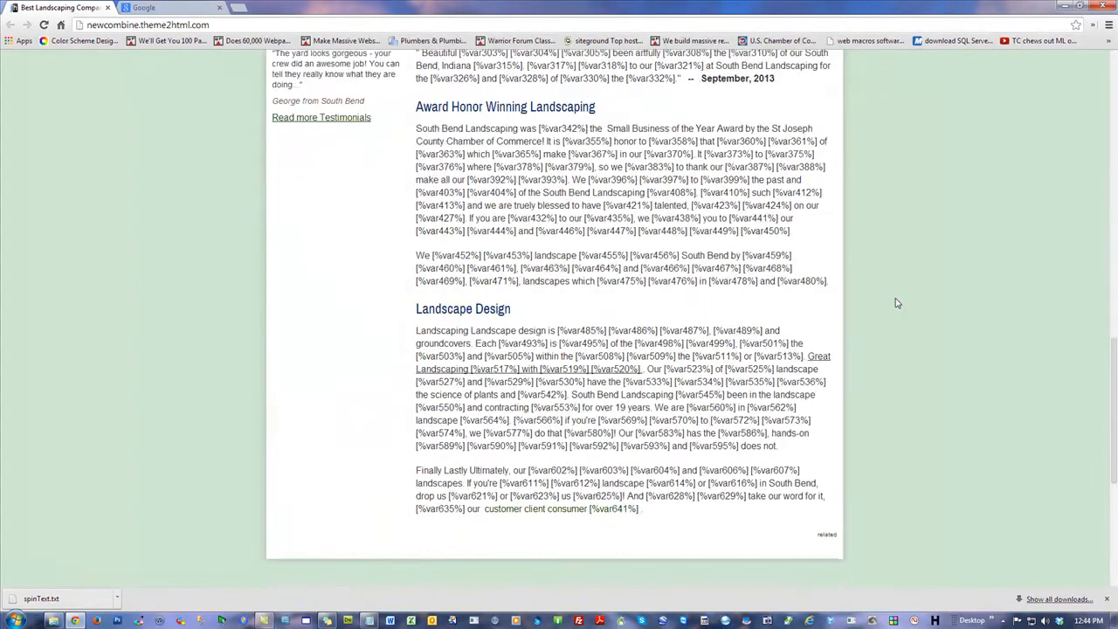
scroll(898, 303, up, 8)
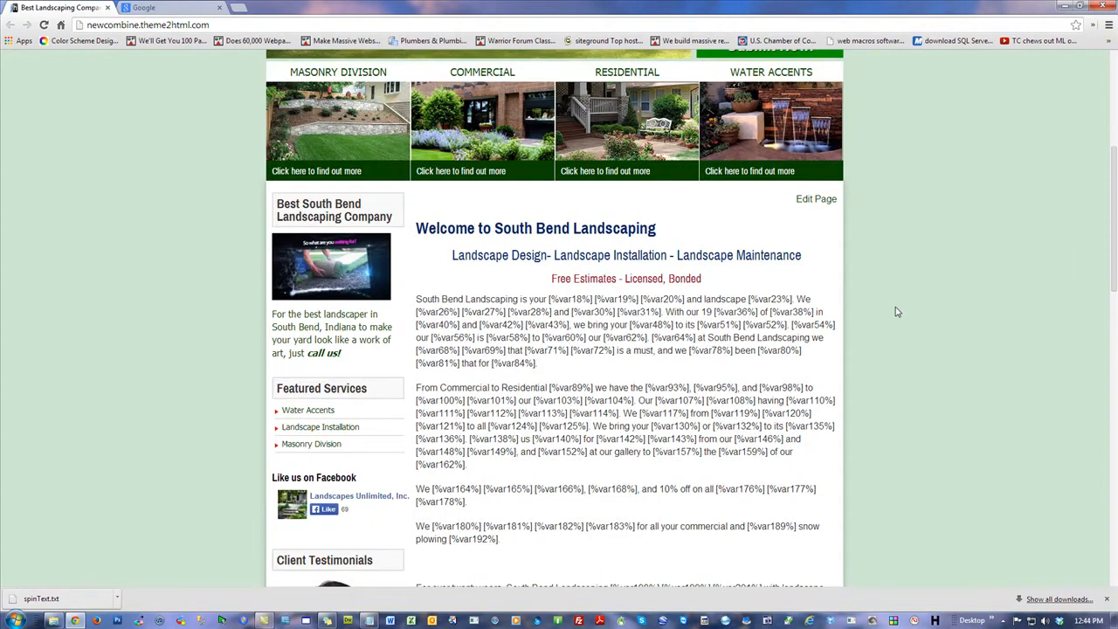
scroll(903, 306, up, 4)
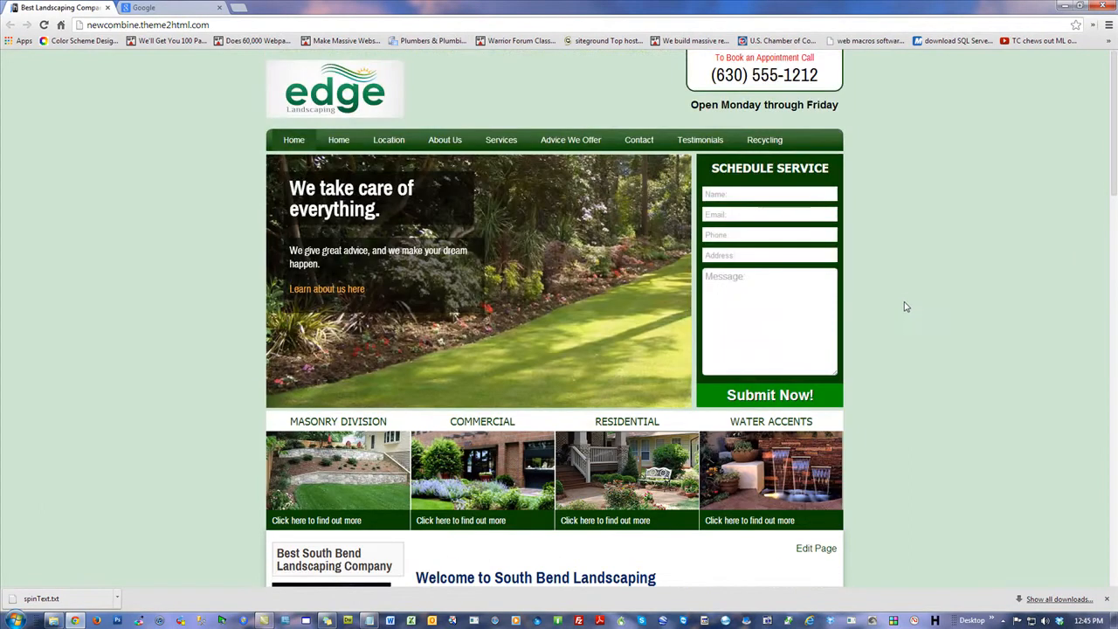
click(1104, 7)
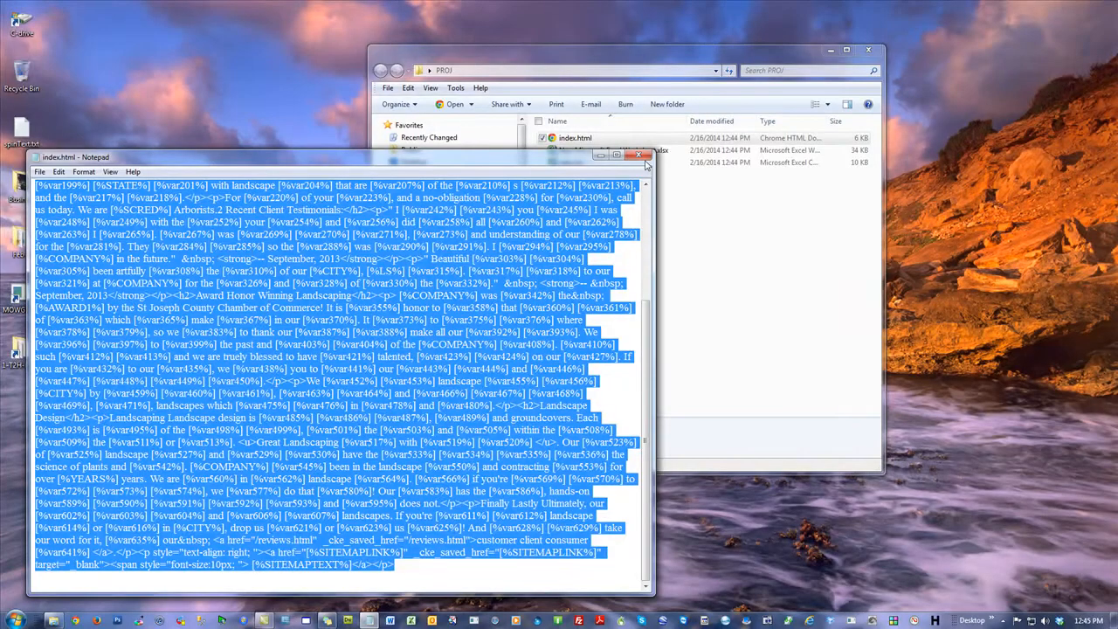
click(638, 156)
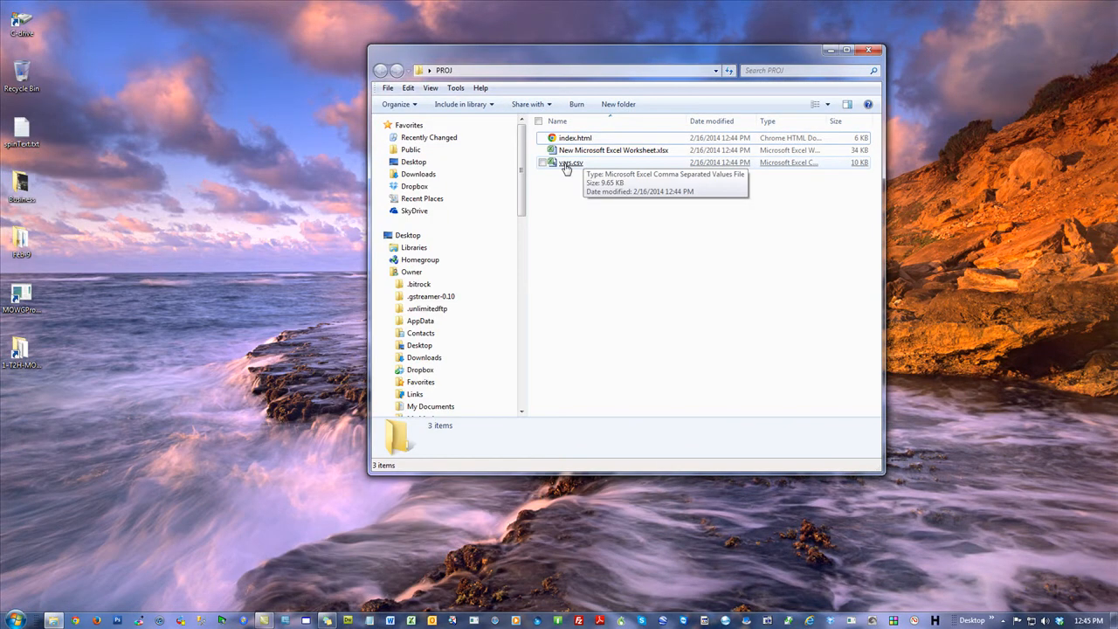
Reopen the browser on the landscaping site and open index.html from the PROJ folder in it, maximized.
click(75, 620)
scroll(905, 304, down, 4)
scroll(904, 303, down, 2)
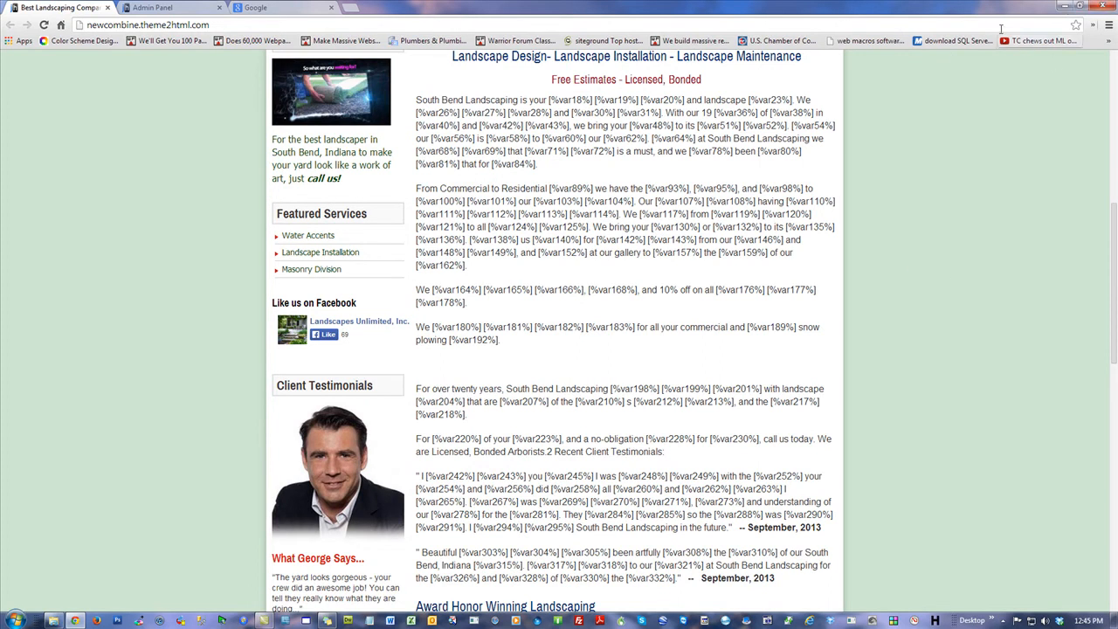
click(1081, 5)
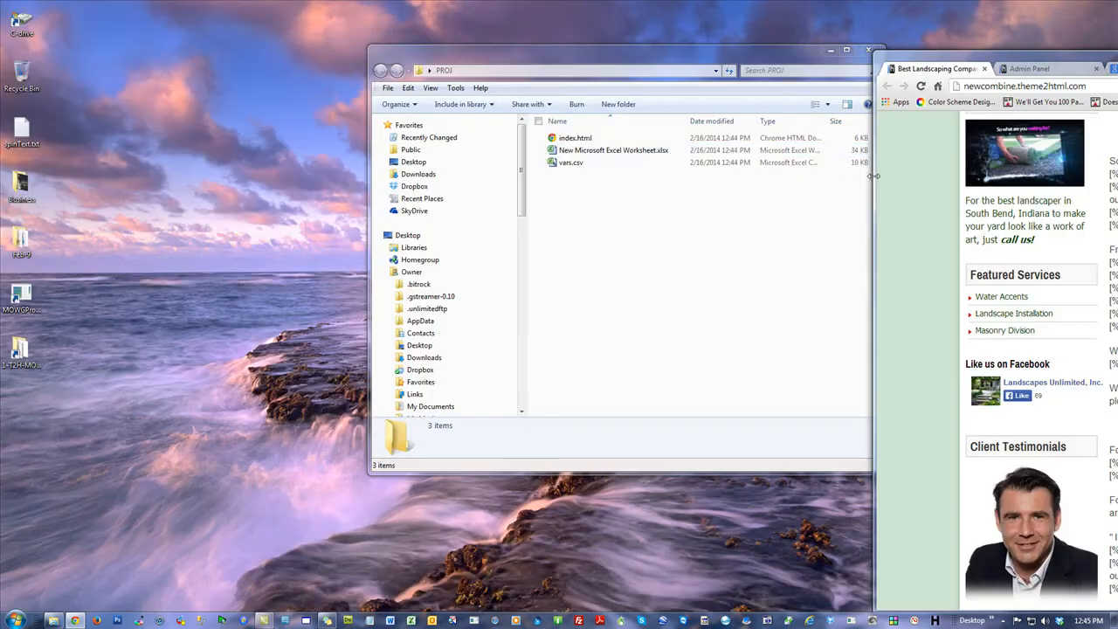
double_click(574, 135)
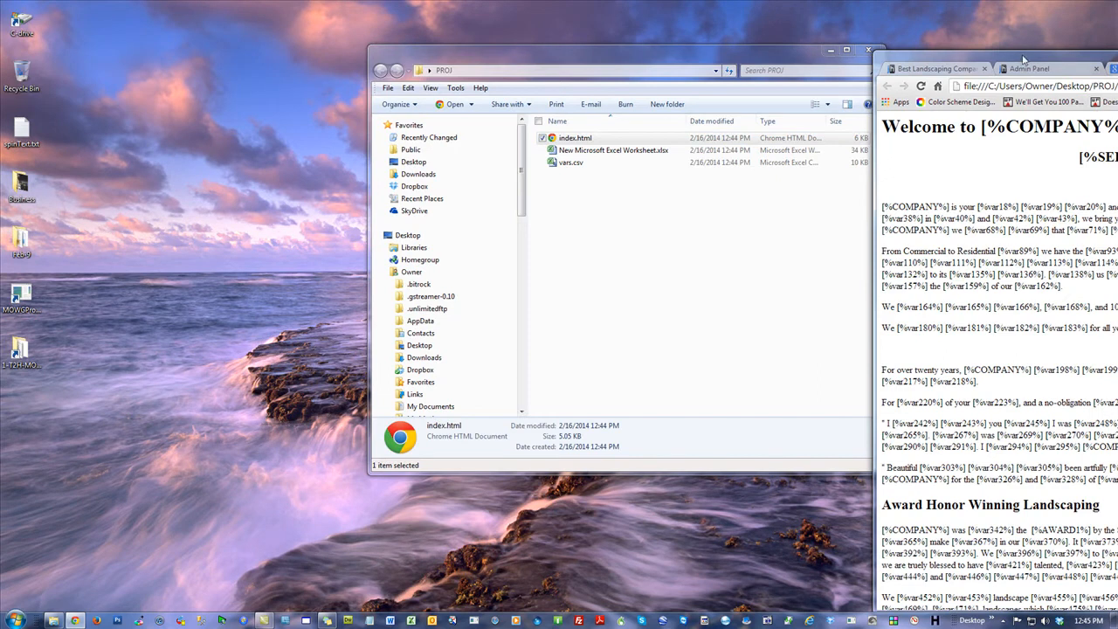
double_click(1023, 59)
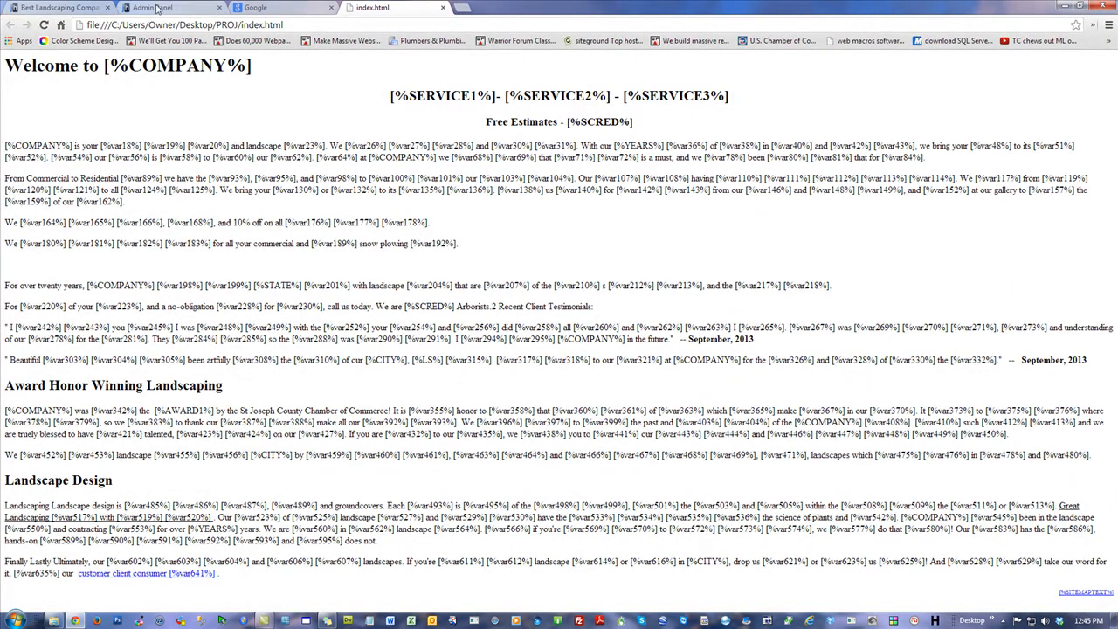
Return to the live landscaping home page, examine its heading text and navigation menu, and close the browser.
click(65, 8)
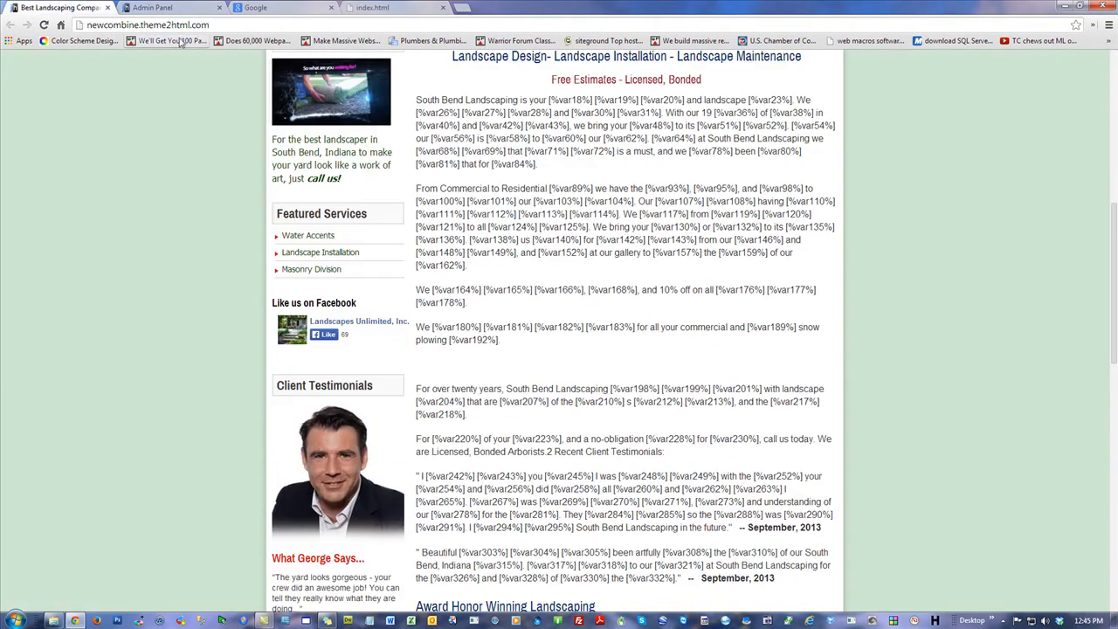
scroll(856, 320, up, 4)
drag(666, 382, 410, 379)
click(981, 237)
scroll(963, 328, up, 3)
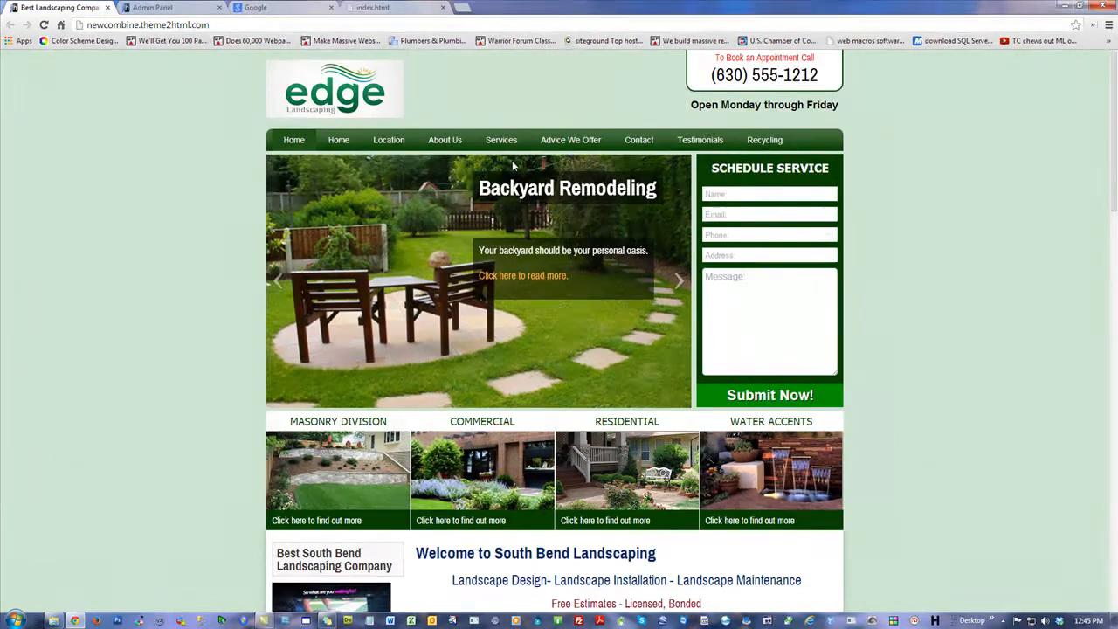
click(1104, 7)
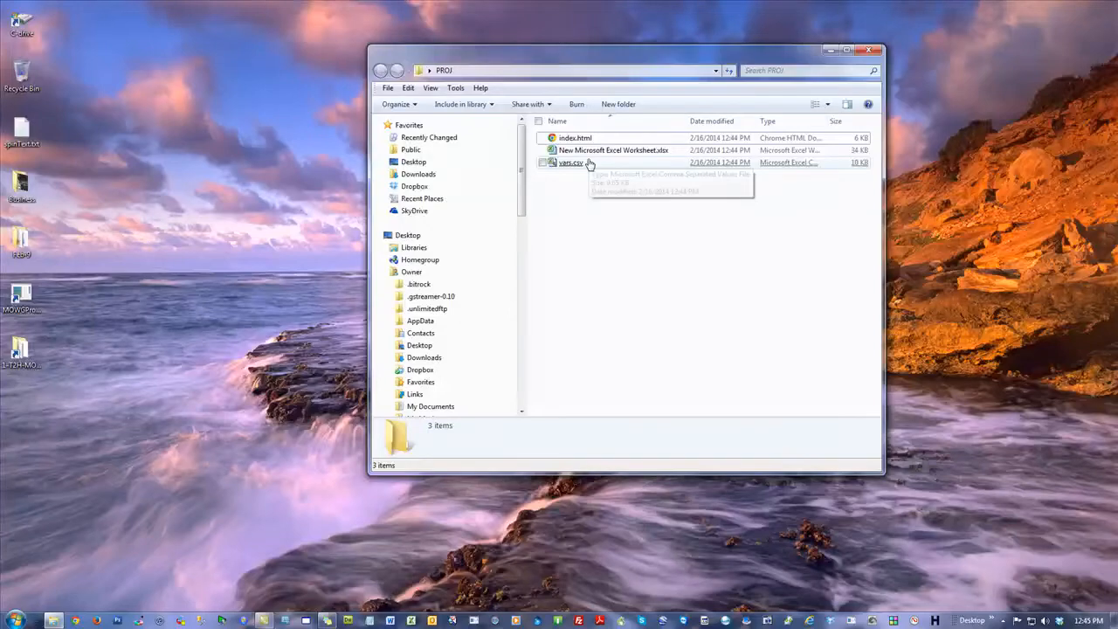
Delete the used Excel worksheet from the PROJ folder, create a new blank Microsoft Excel worksheet there and open it.
drag(585, 154, 22, 74)
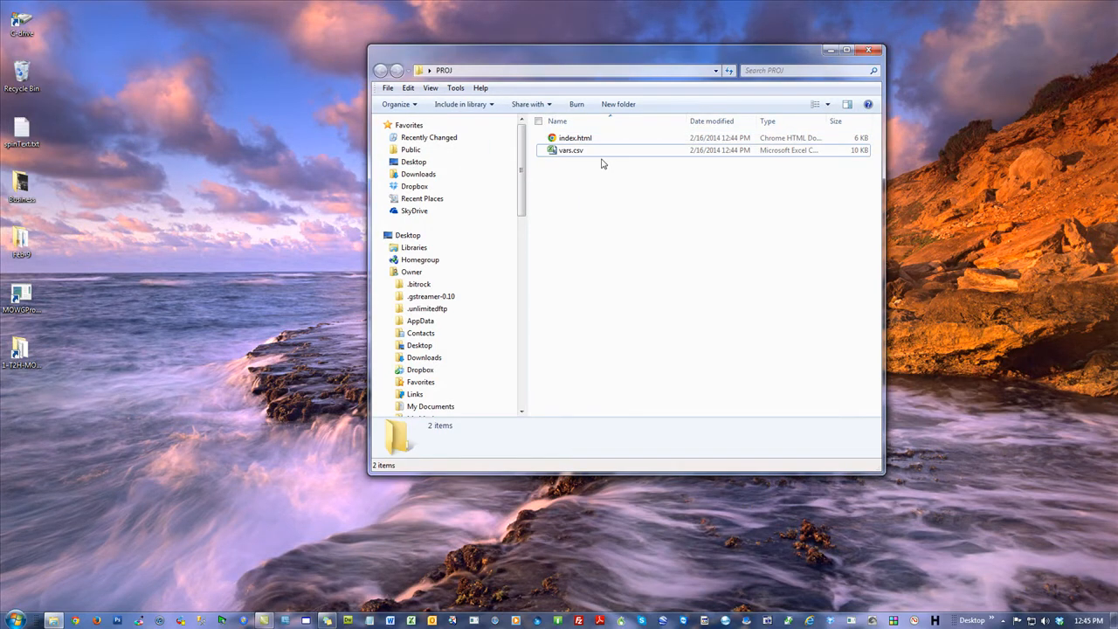
right_click(605, 192)
mouse_move(679, 371)
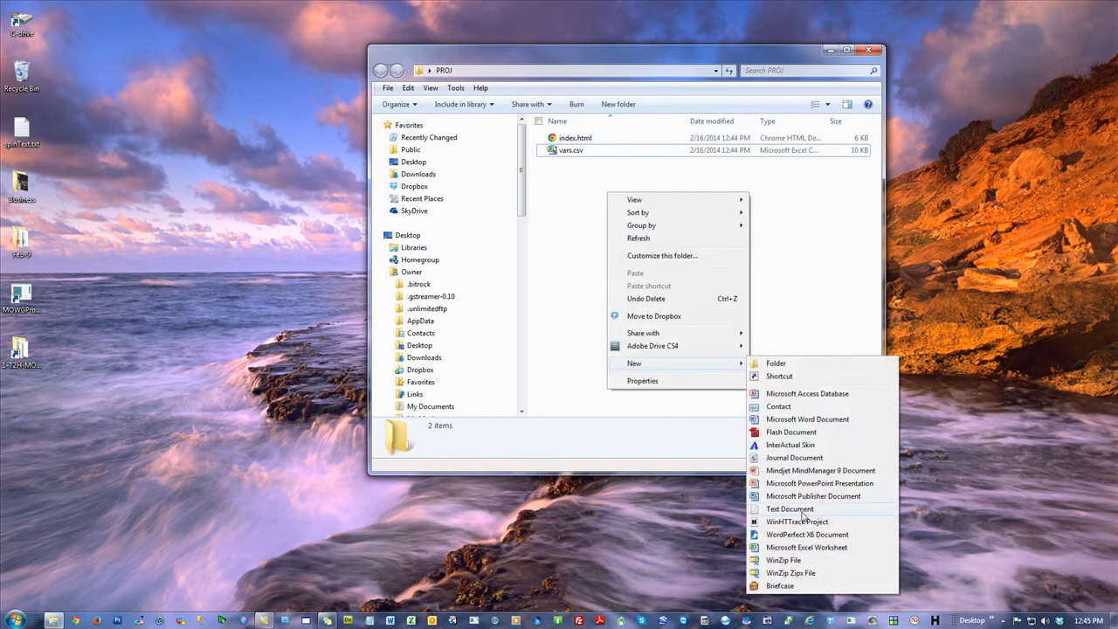
click(786, 547)
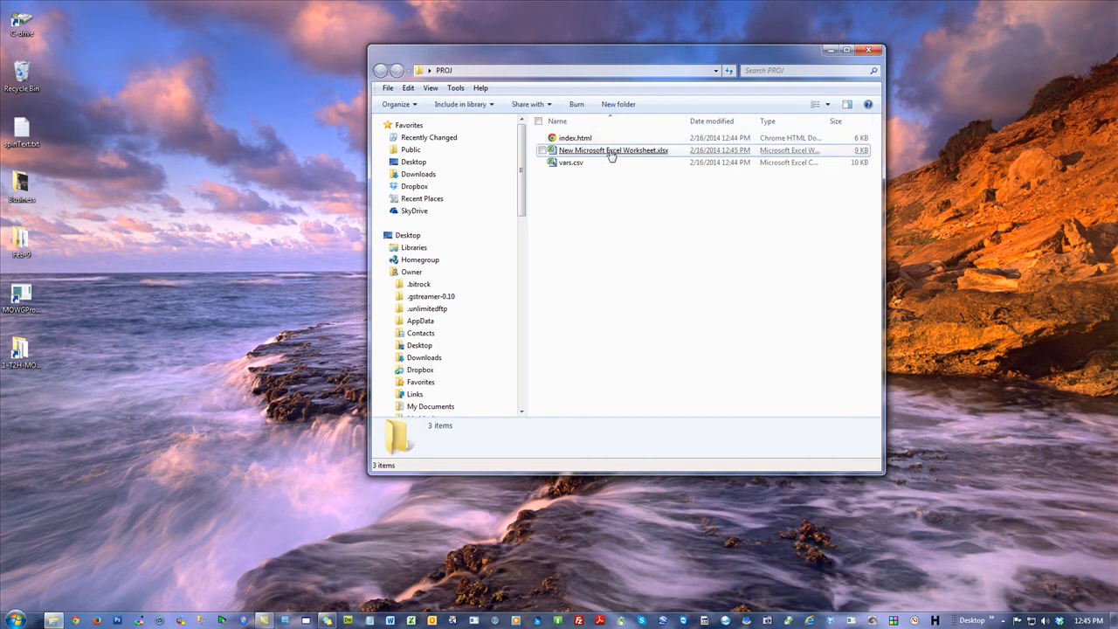
double_click(611, 150)
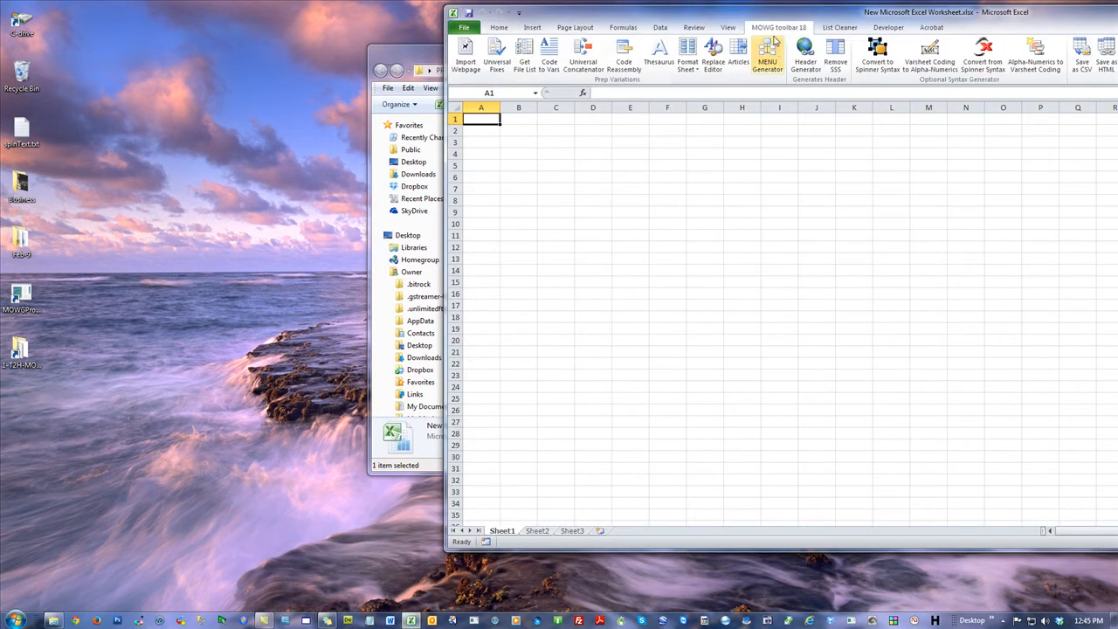
Import the newcombine.theme2html.com web page into the worksheet, supply the same domain name, and save the page as HTML.
click(466, 54)
text(newcombine.theme)
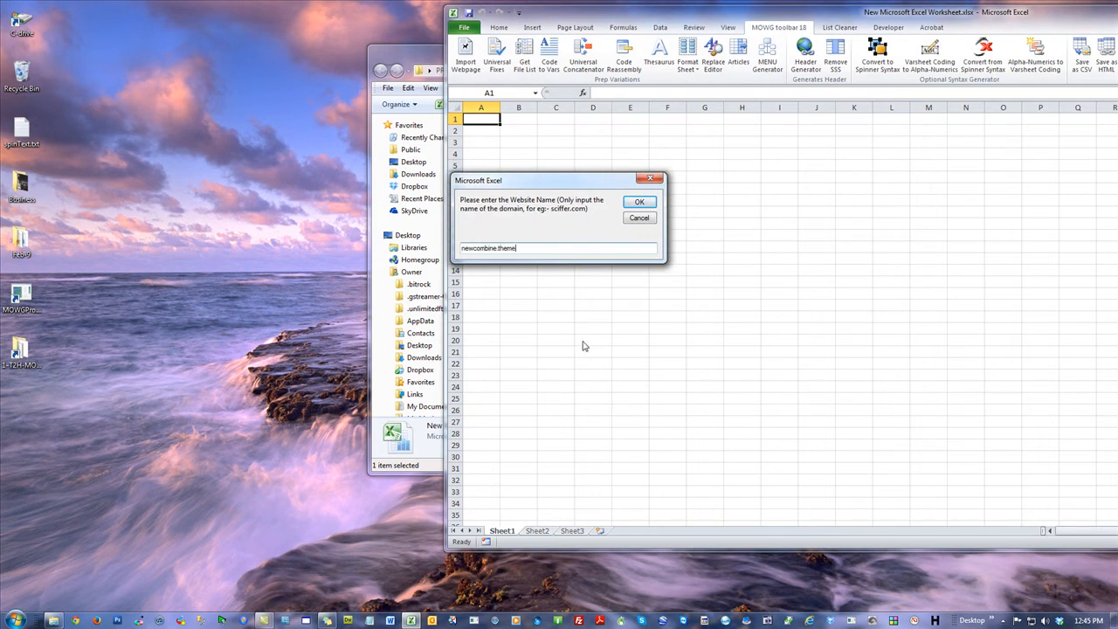
text(2html.com)
key(Return)
click(624, 204)
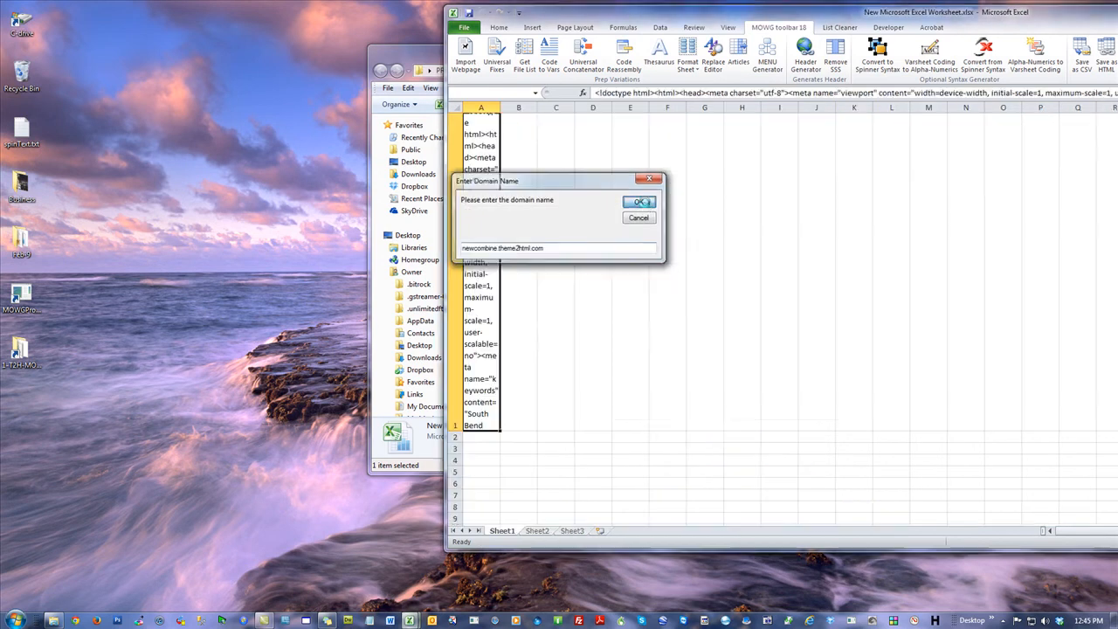
click(602, 346)
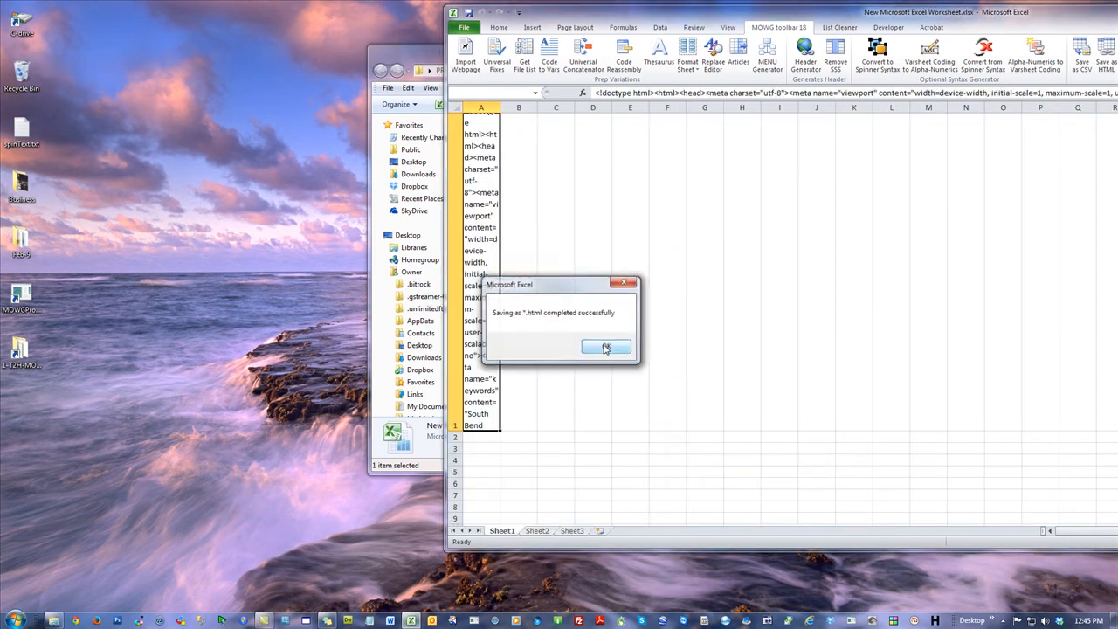
click(602, 346)
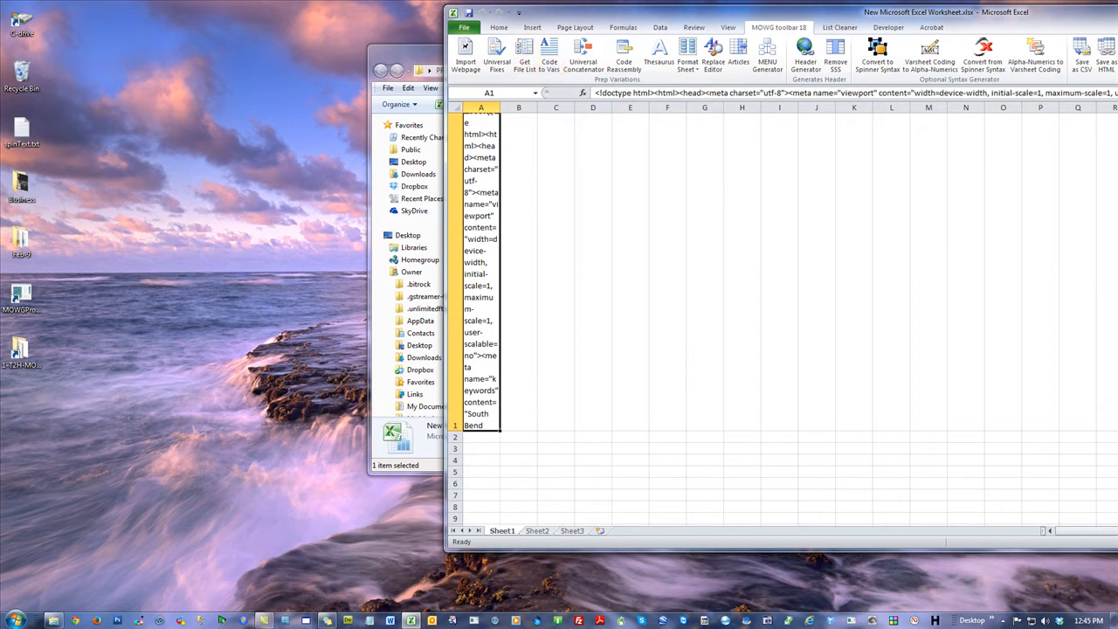
Close the workbook without saving its changes and move New Microsoft Excel Worksheet.xlsx from the PROJ folder to the Recycle Bin.
click(1117, 12)
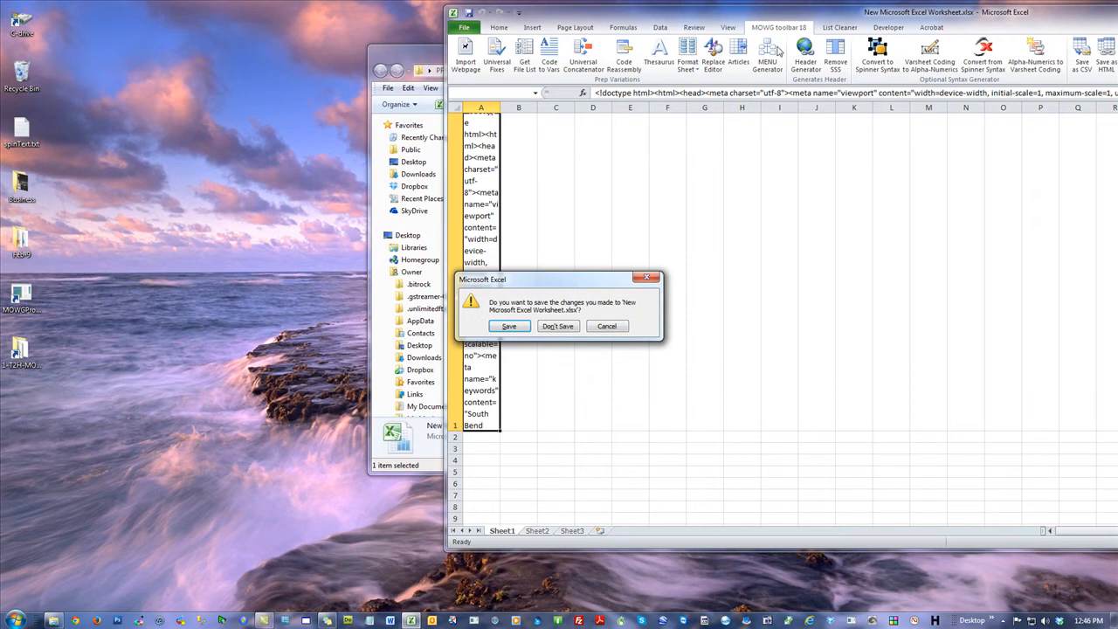
click(556, 326)
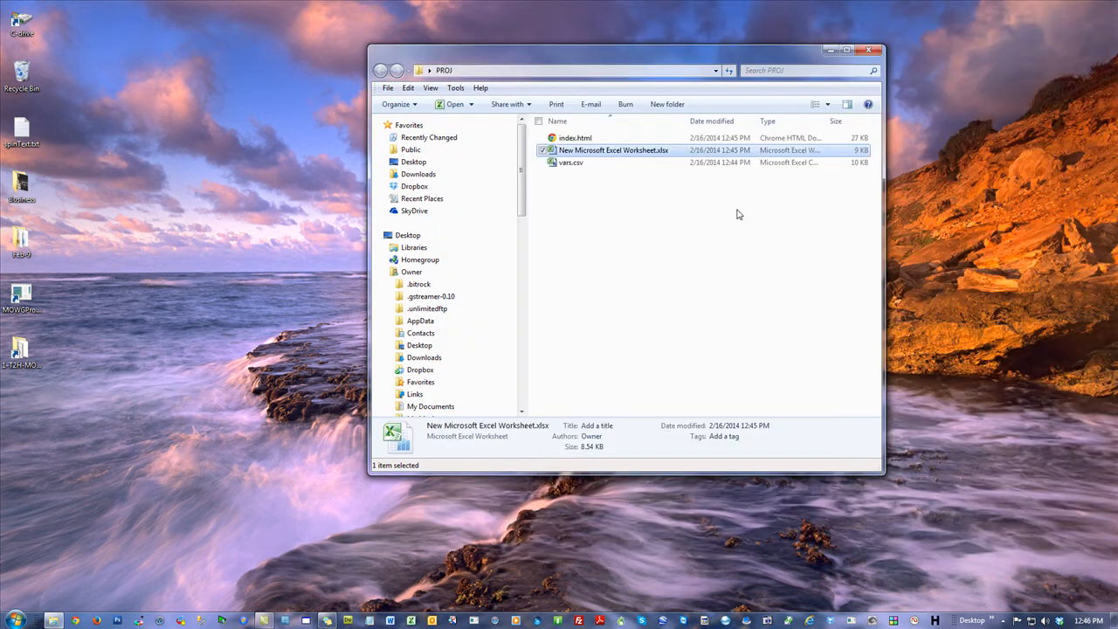
drag(585, 152, 39, 100)
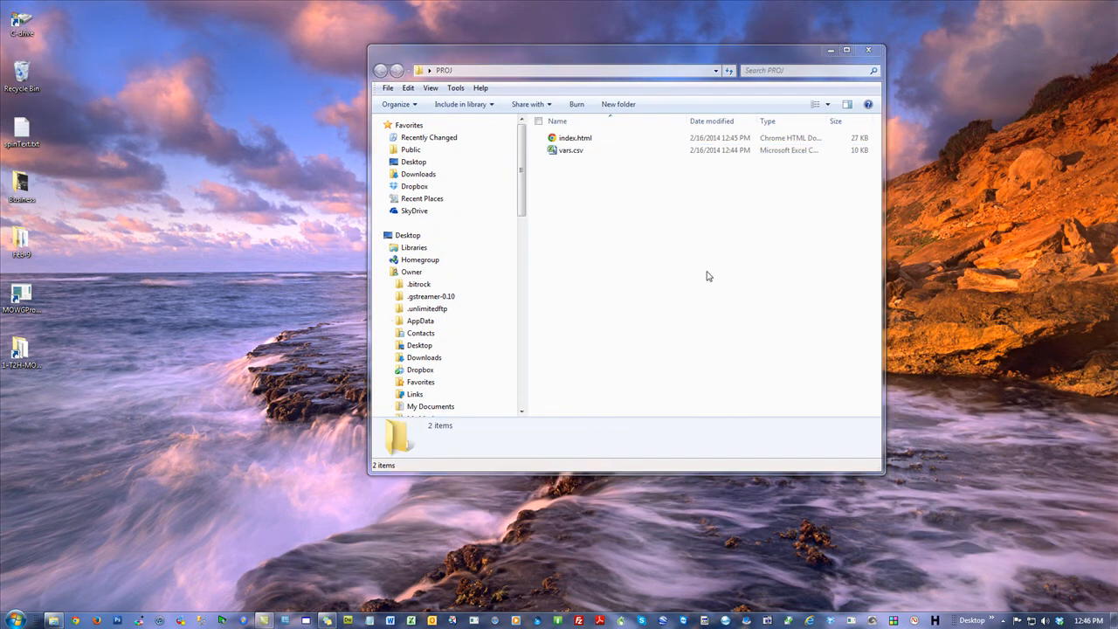
Open index.html from the PROJ folder in the browser, review the variable-coded page down to its footer, and close the browser.
click(573, 138)
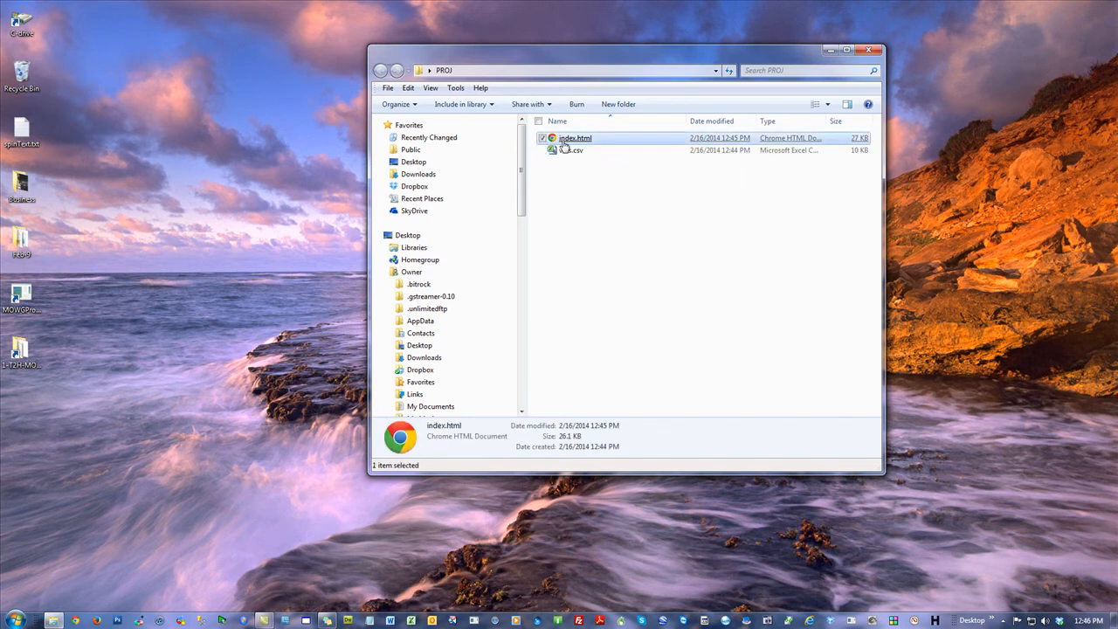
drag(1114, 7, 661, 3)
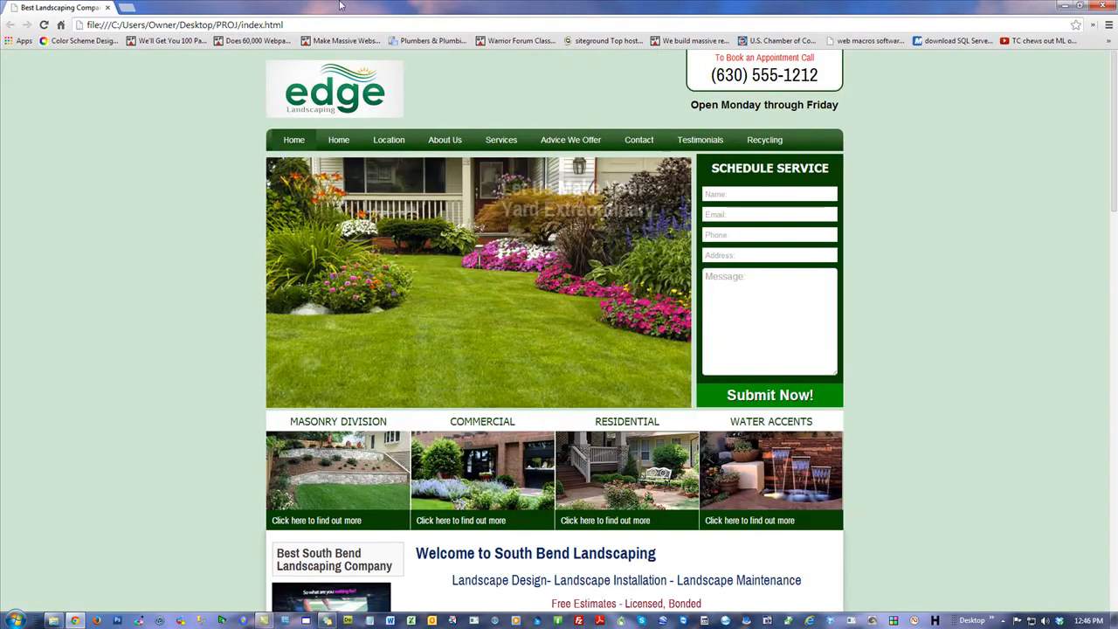
scroll(975, 316, down, 10)
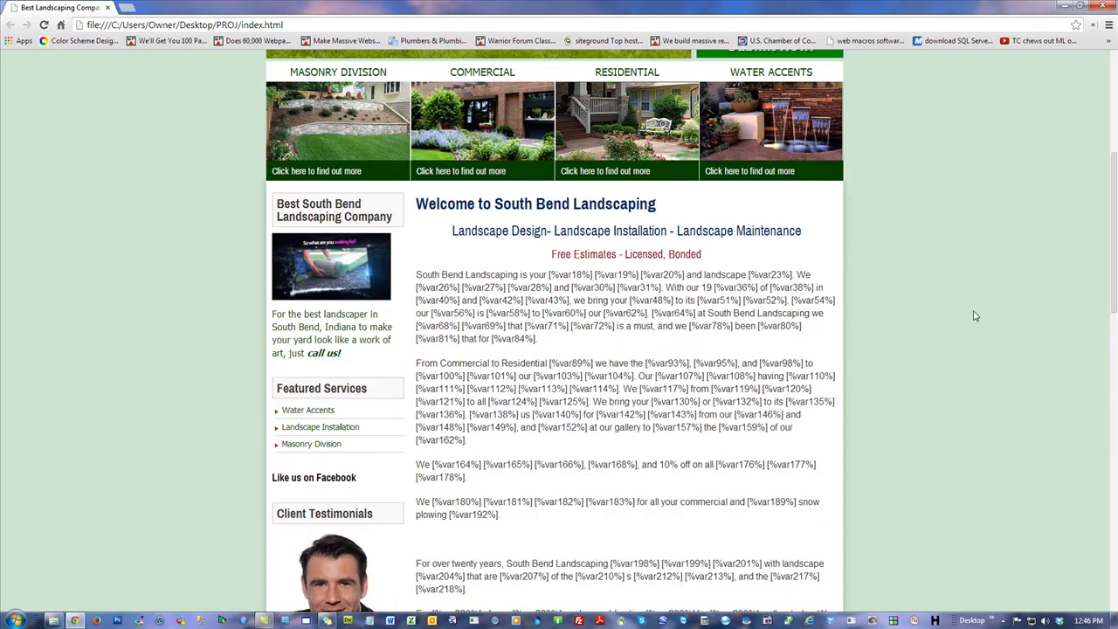
scroll(615, 434, down, 5)
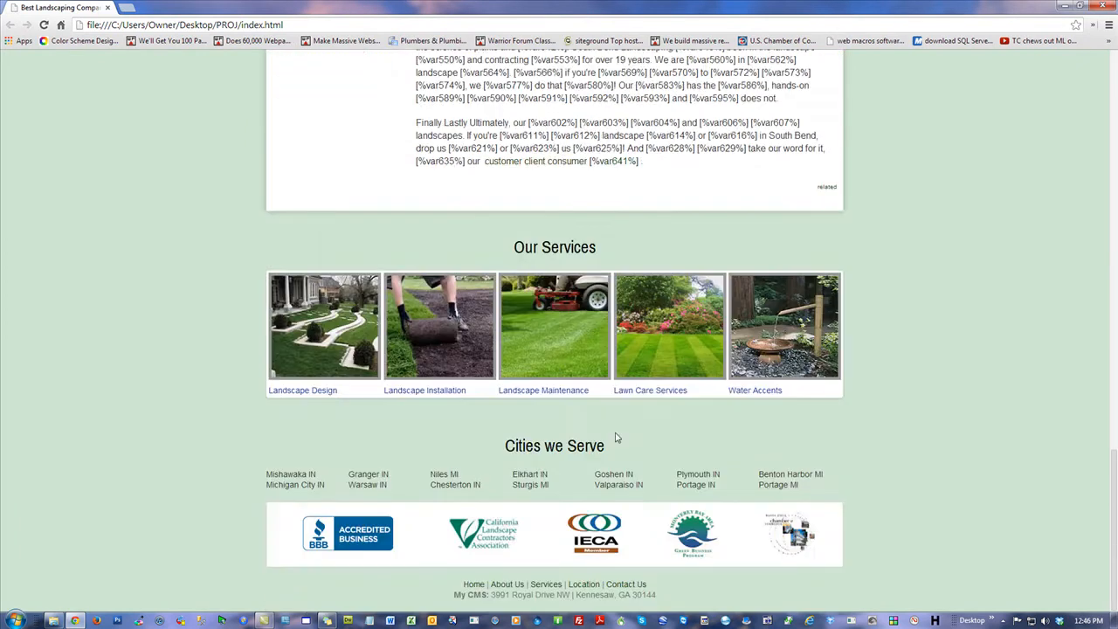
scroll(621, 407, up, 15)
click(1104, 7)
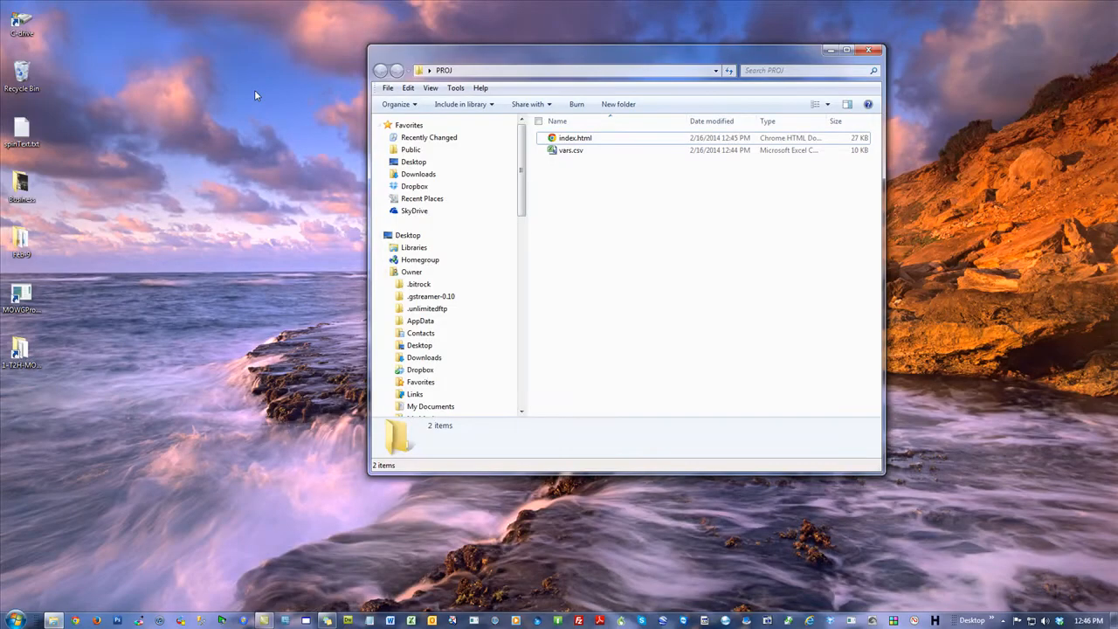
Empty the Recycle Bin and confirm the permanent deletion.
right_click(20, 68)
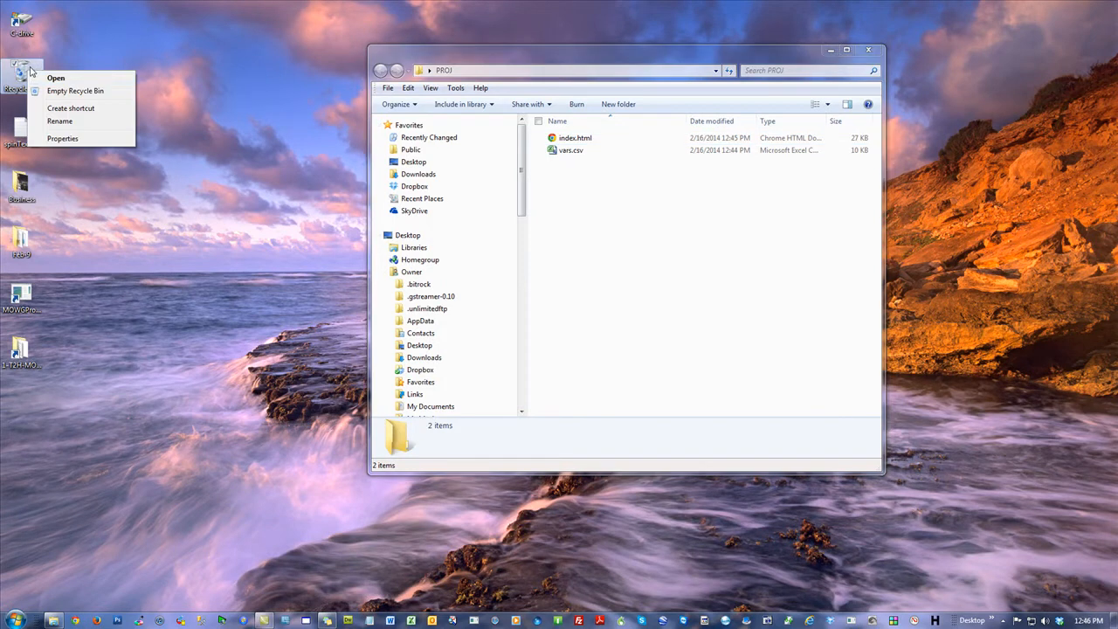
click(79, 90)
click(602, 319)
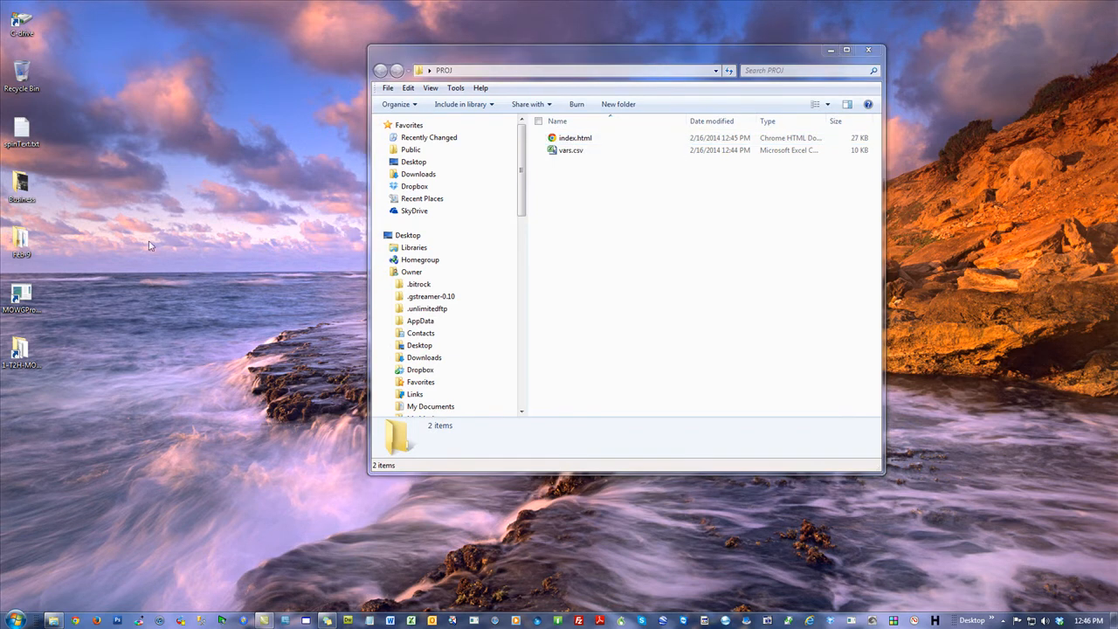
Launch MOWG Professional, place its window lower on the desktop, and bring the PROJ folder window to the front.
double_click(18, 296)
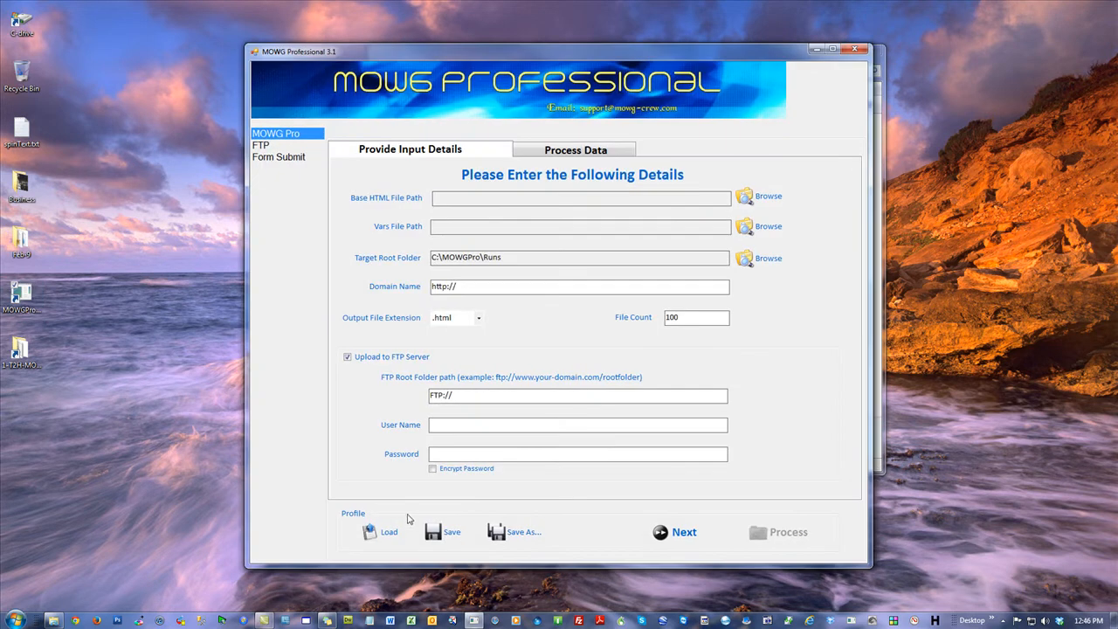
drag(567, 56, 570, 295)
click(664, 237)
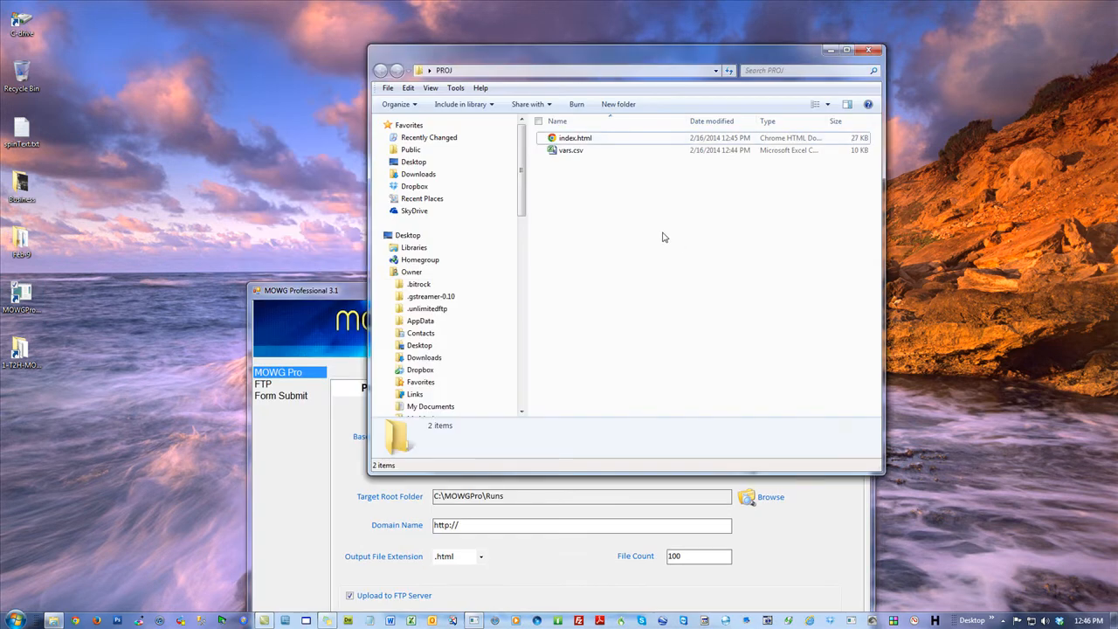
Open index.html from the PROJ folder in Notepad and examine its meta description and page title text.
right_click(565, 145)
click(618, 162)
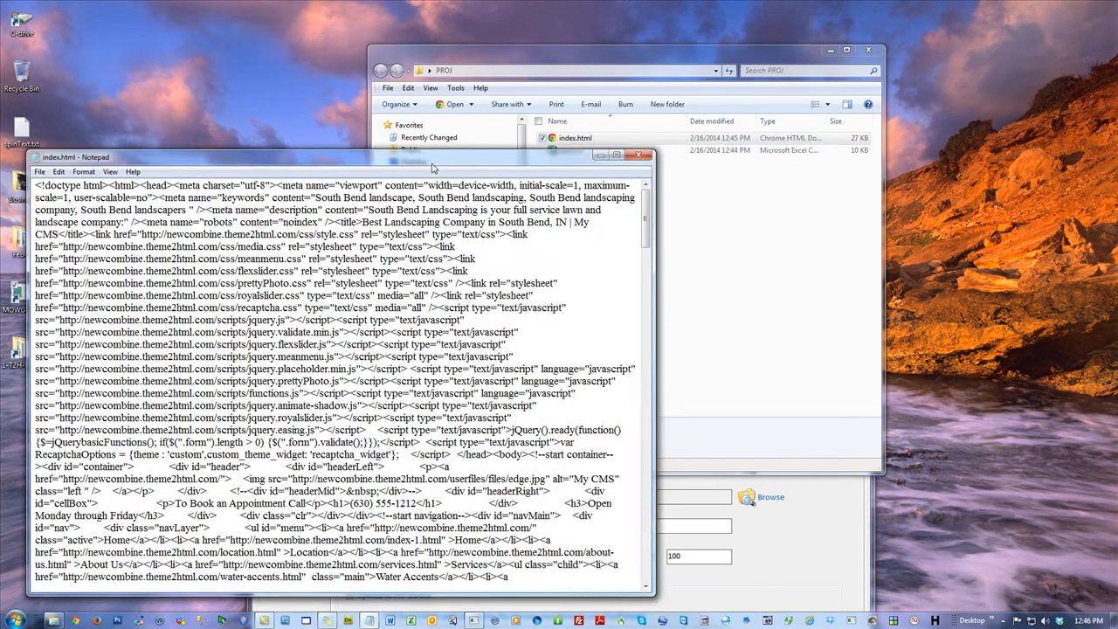
drag(442, 163, 612, 96)
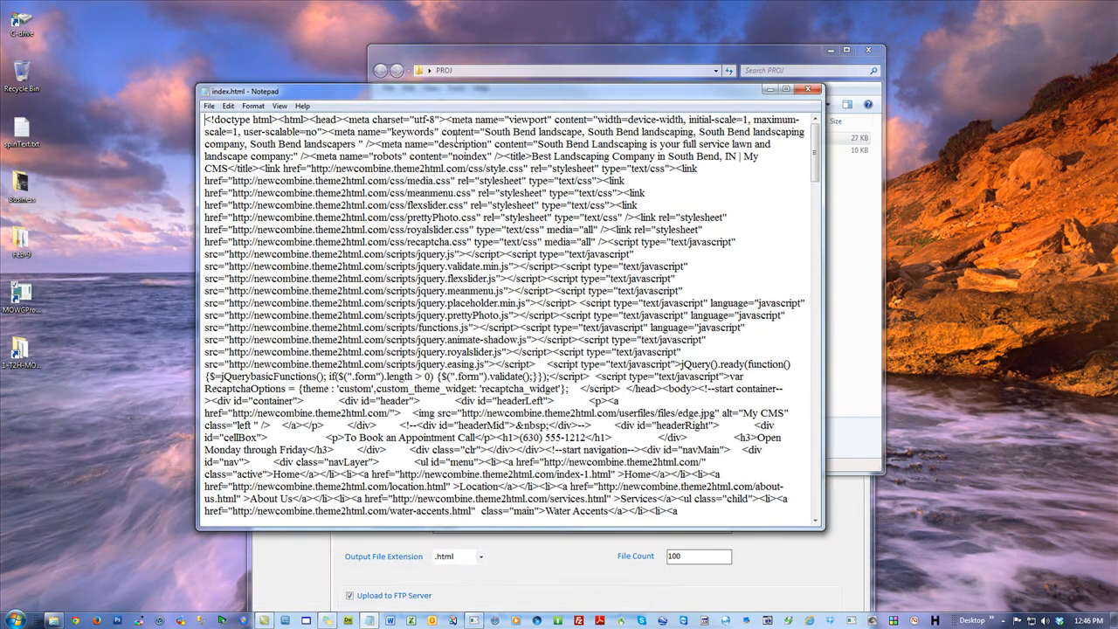
drag(376, 143, 296, 156)
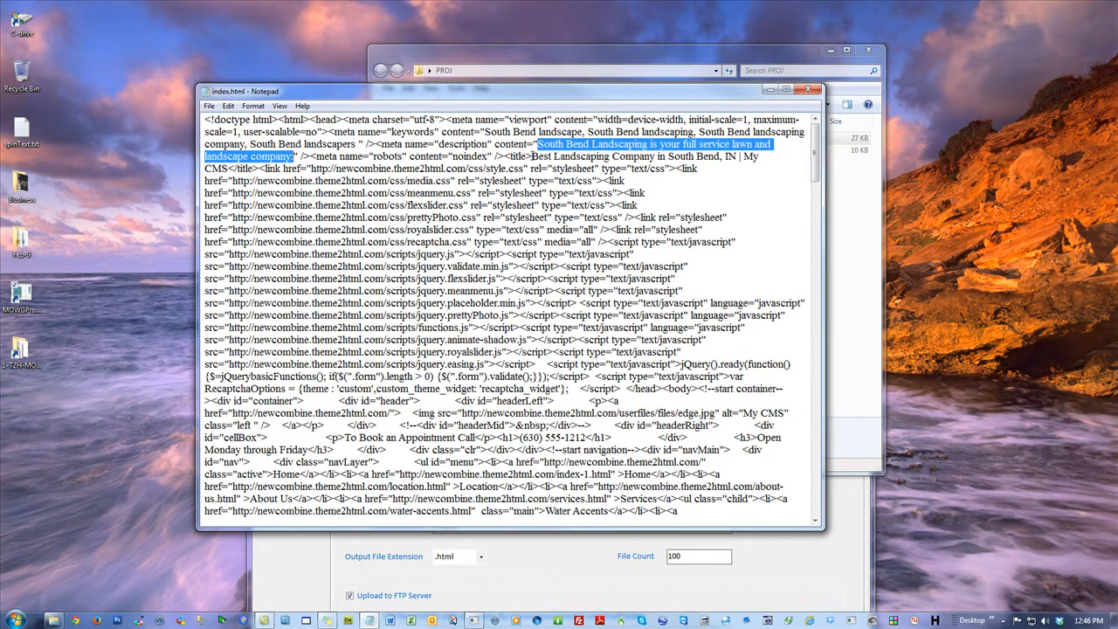
drag(531, 156, 234, 167)
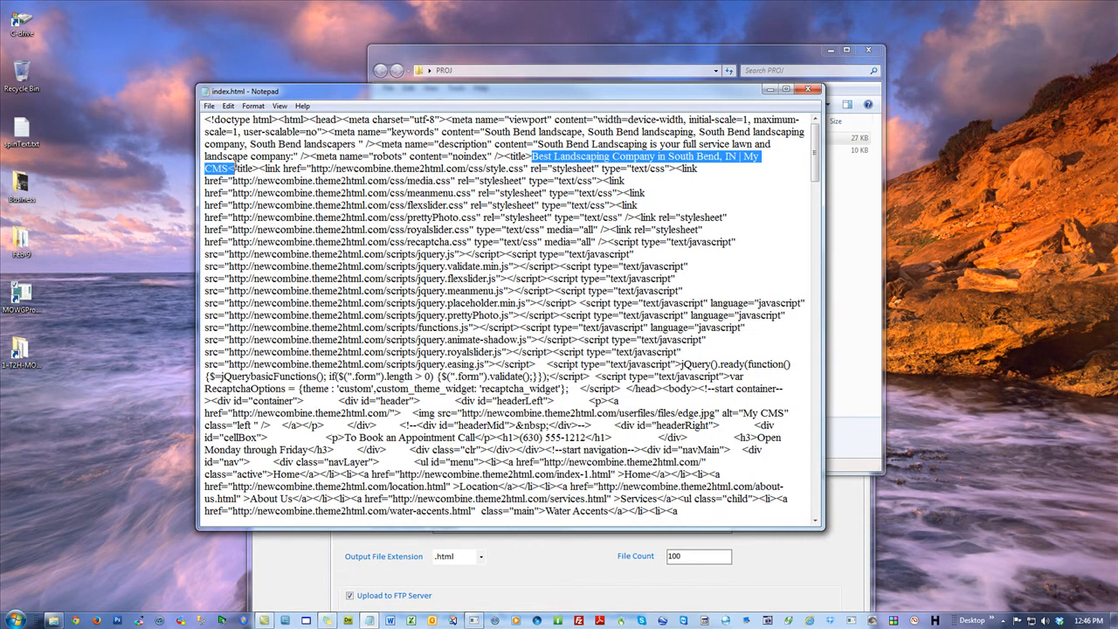
click(650, 229)
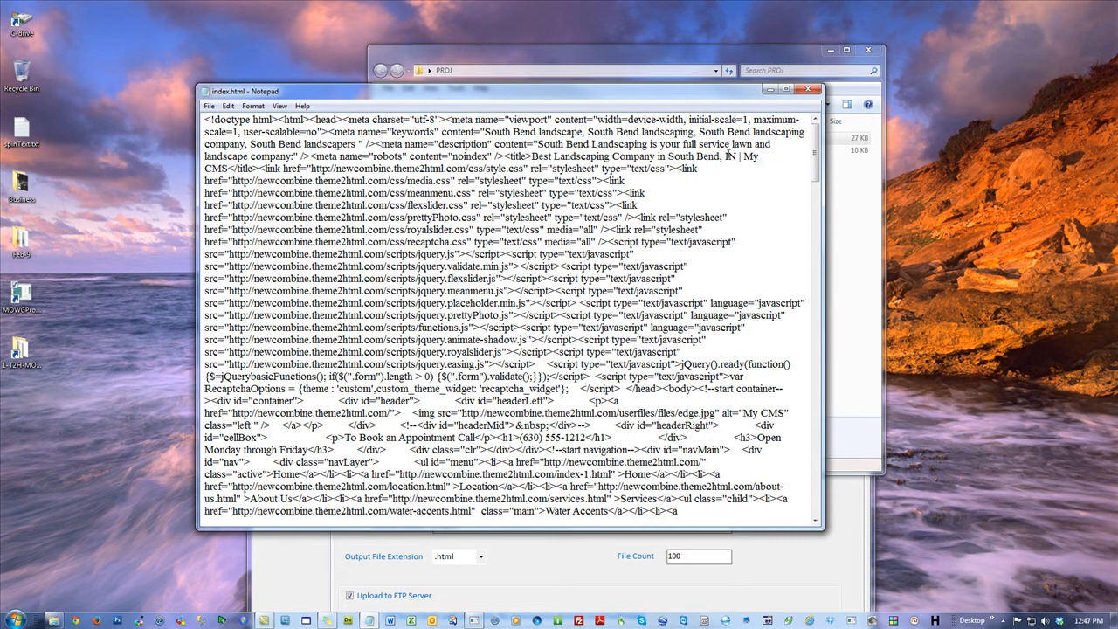
Replace "My CMS" at the end of the page title with "ACME Landscaping".
drag(743, 156, 229, 170)
text(ACME Lands)
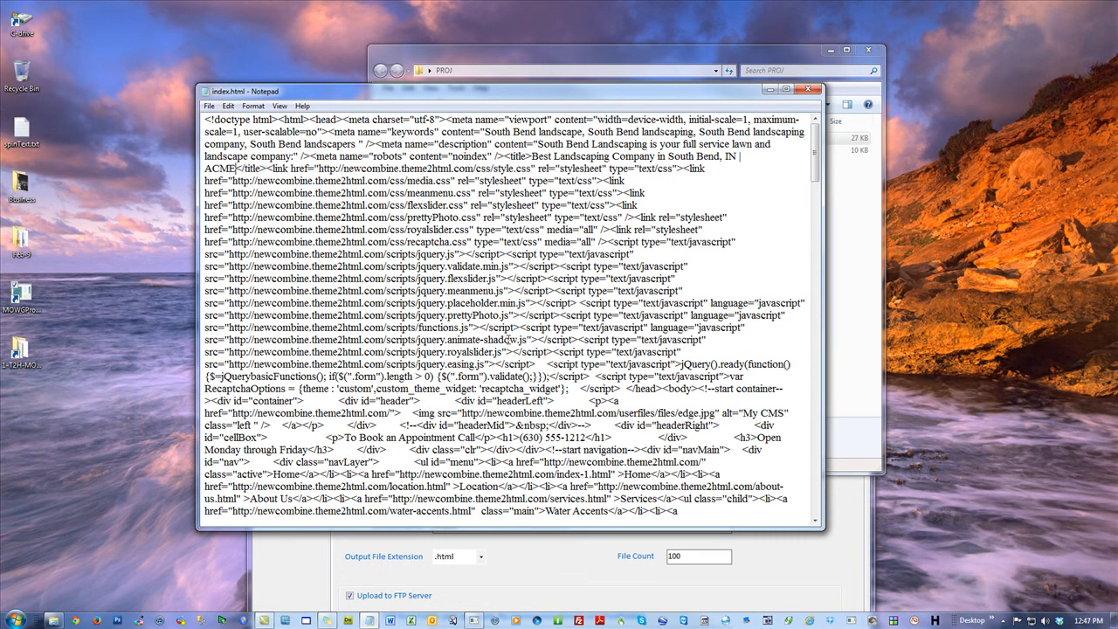
text(caping)
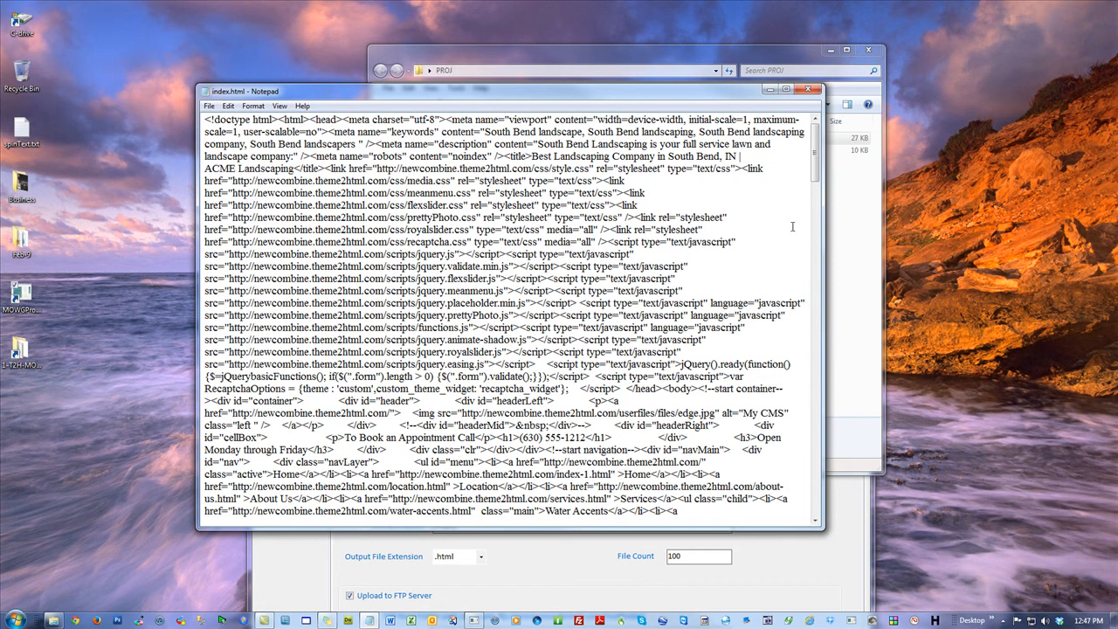
Replace "South Bend" in the meta description with "ACME", then close index.html and save the changes.
drag(591, 144, 538, 144)
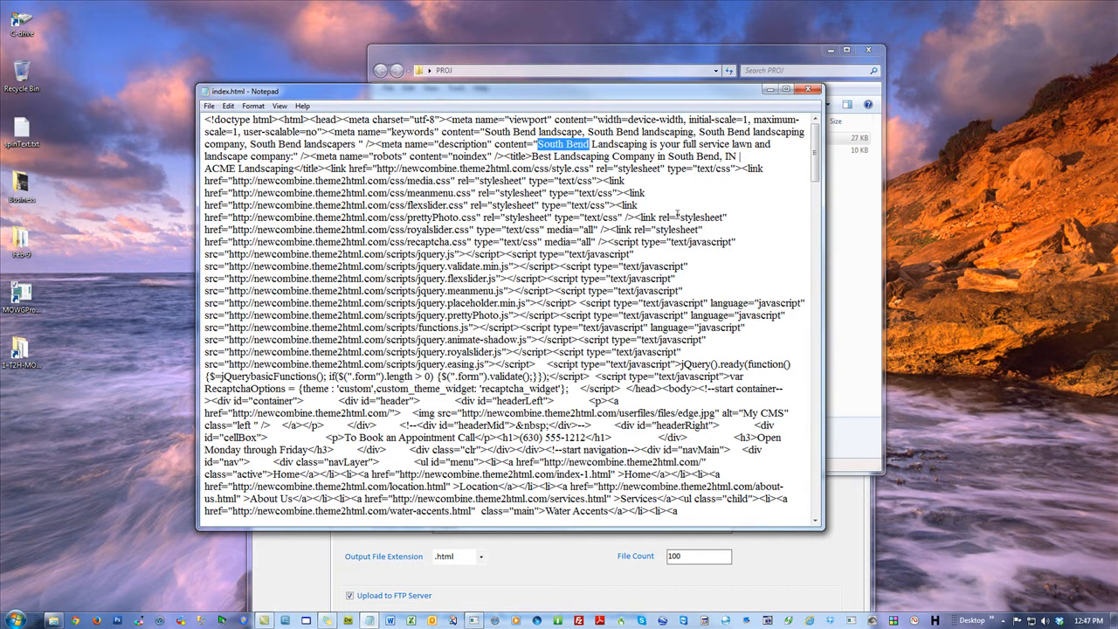
text(ACME)
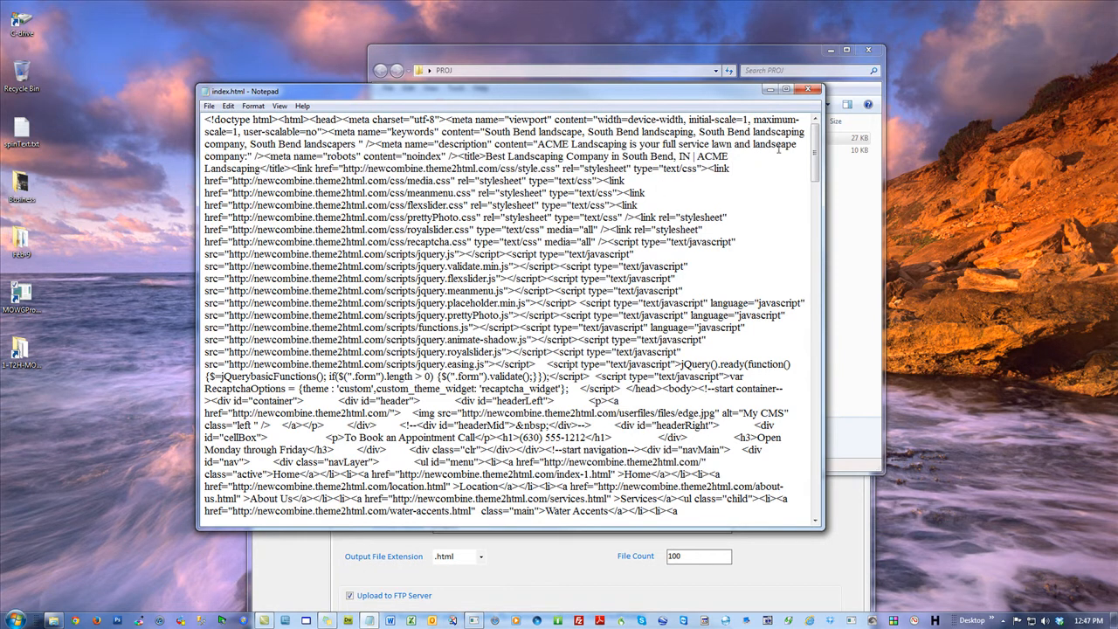
click(808, 89)
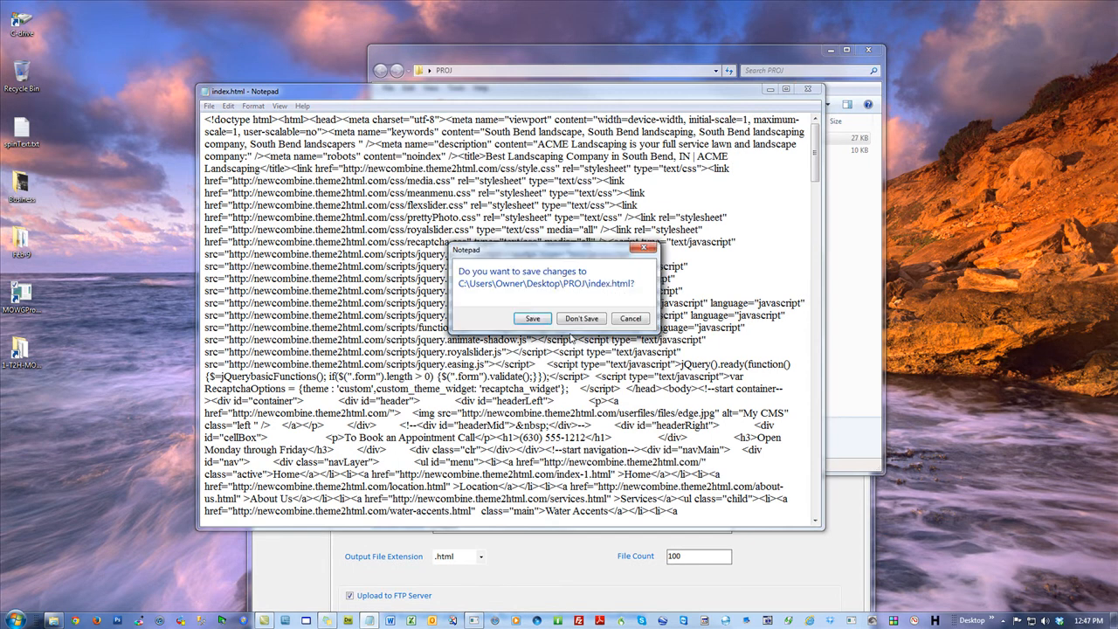
click(531, 319)
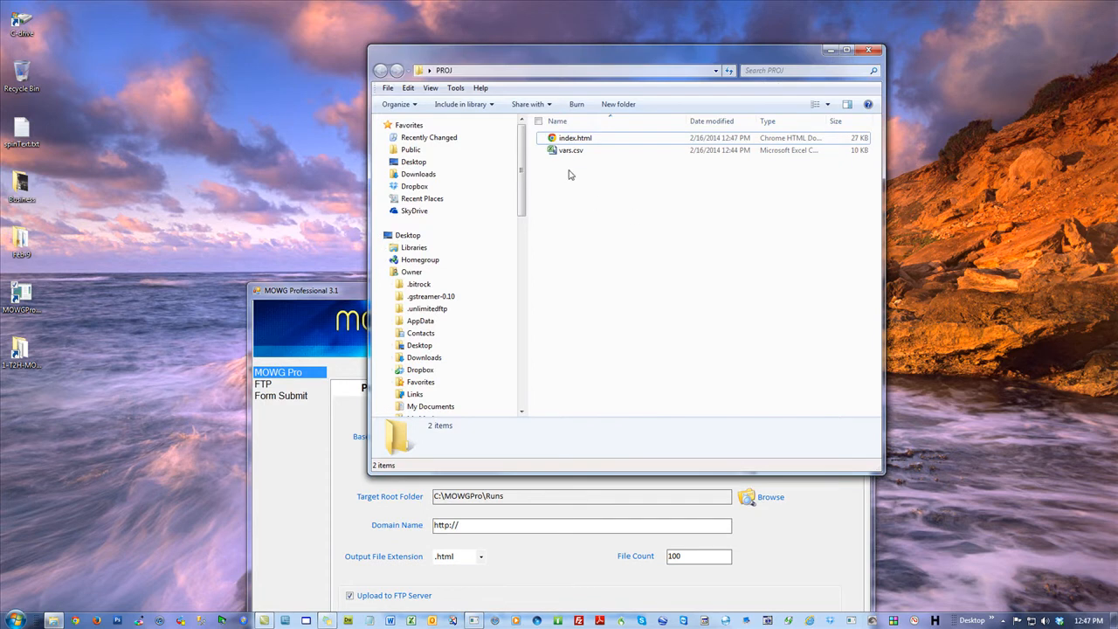
Open the edited index.html in the browser, check the variable placeholders in the welcome text, and close the browser.
double_click(572, 140)
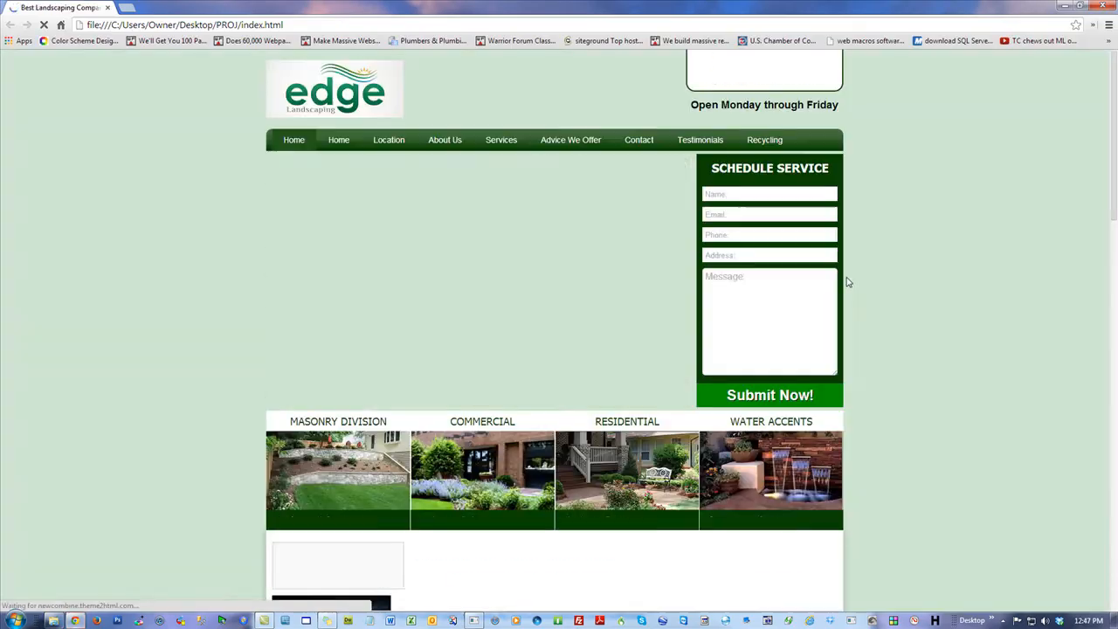
scroll(926, 255, down, 6)
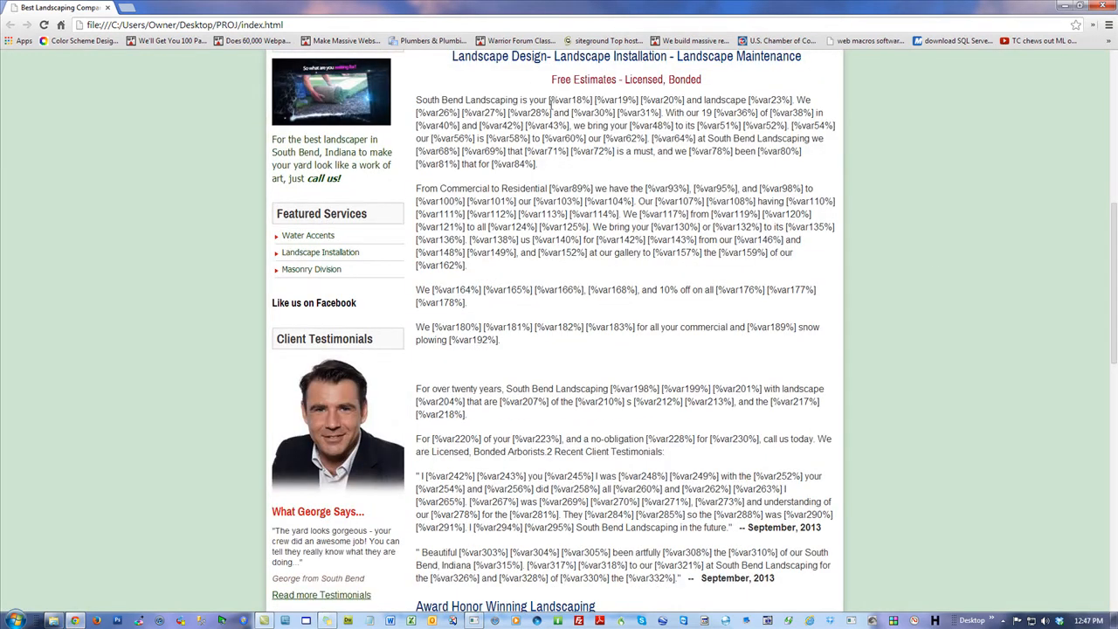
drag(594, 100, 559, 99)
click(1104, 7)
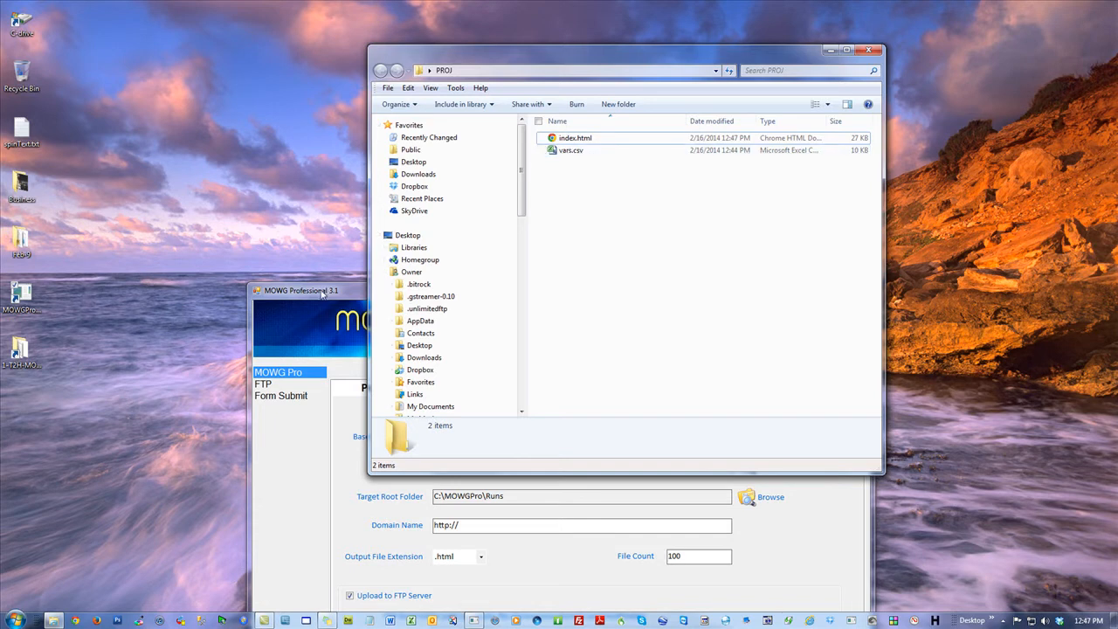
Bring the MOWG Professional window forward, then reopen index.html in Notepad to review its page title and meta keywords.
drag(321, 290, 261, 189)
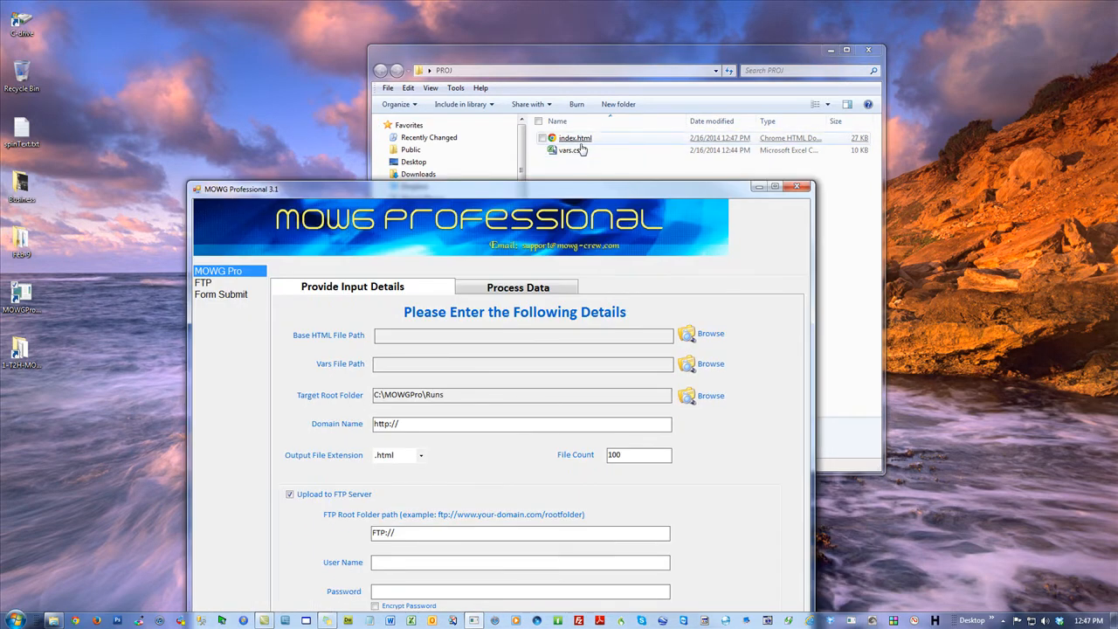
drag(634, 179, 667, 197)
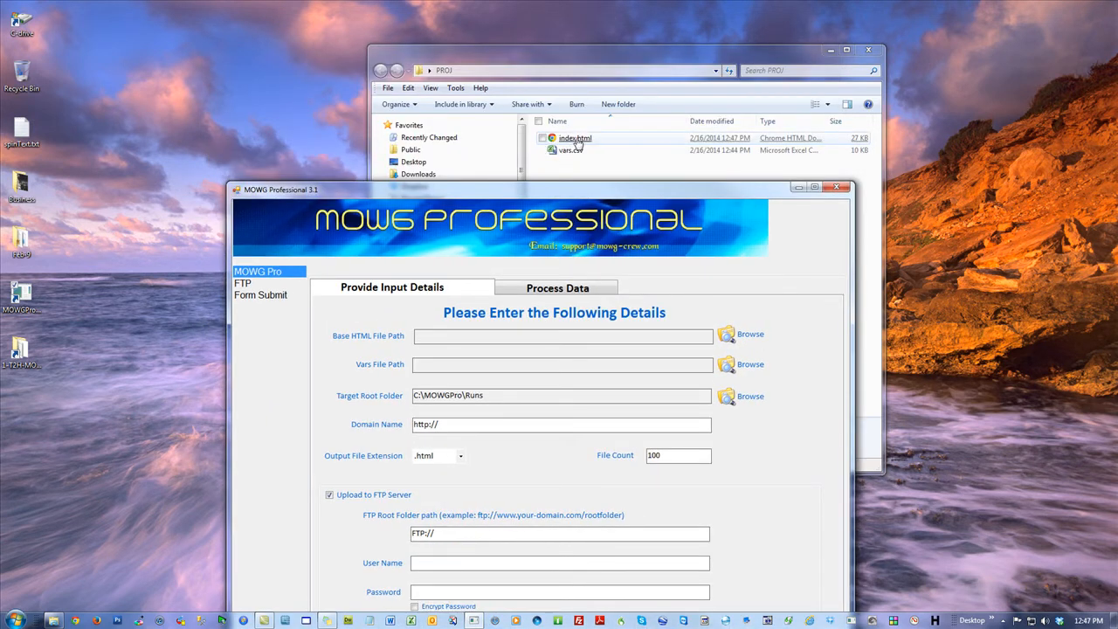
right_click(577, 140)
click(598, 158)
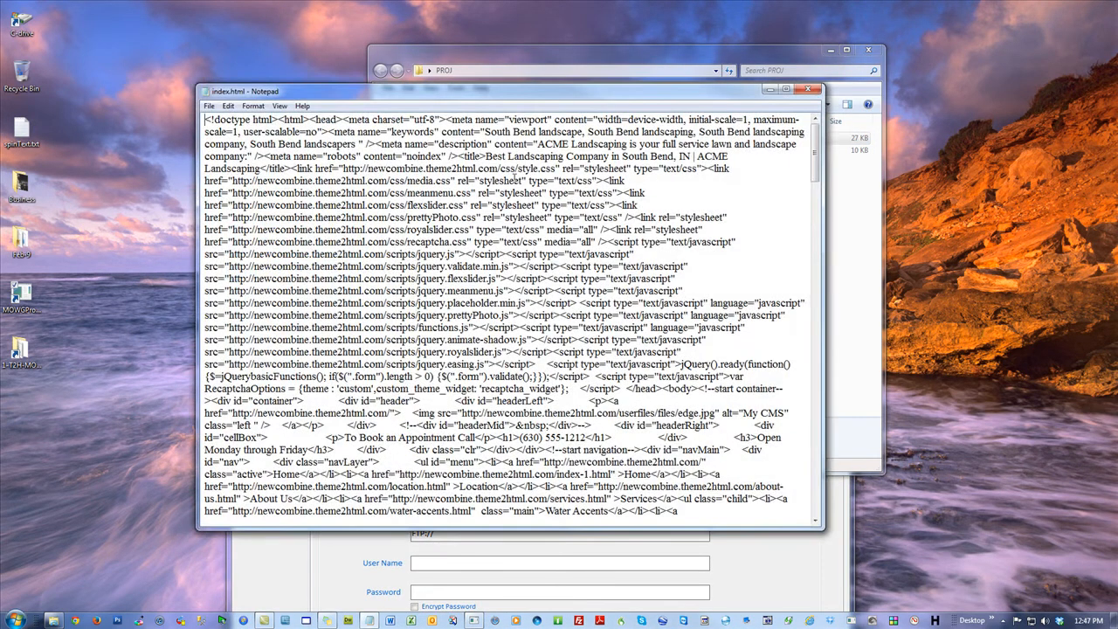
drag(487, 156, 265, 169)
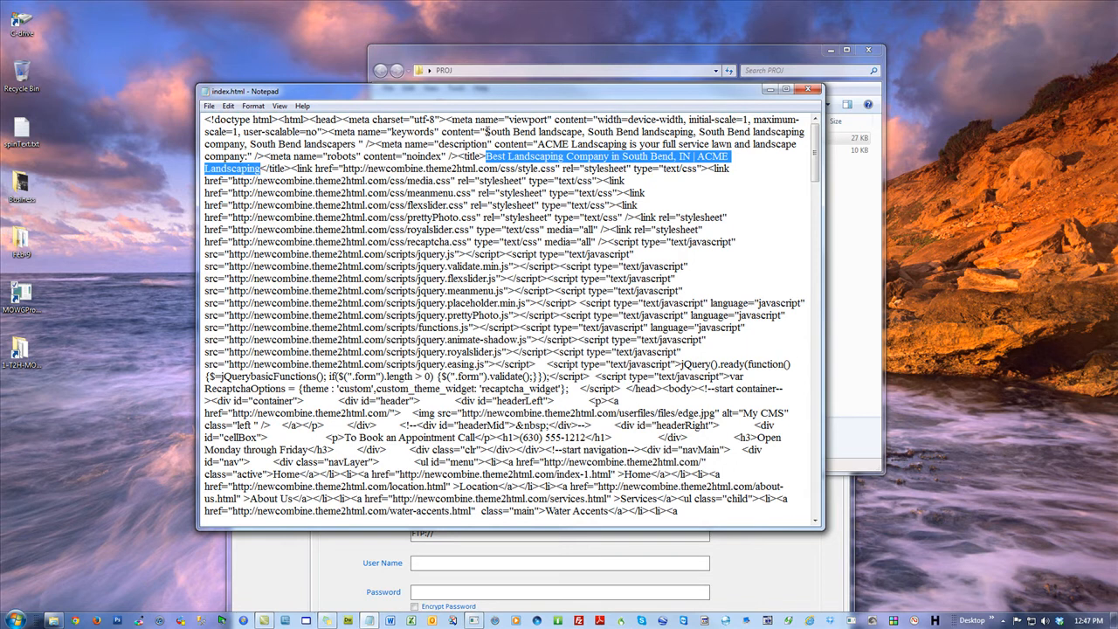
drag(485, 131, 354, 144)
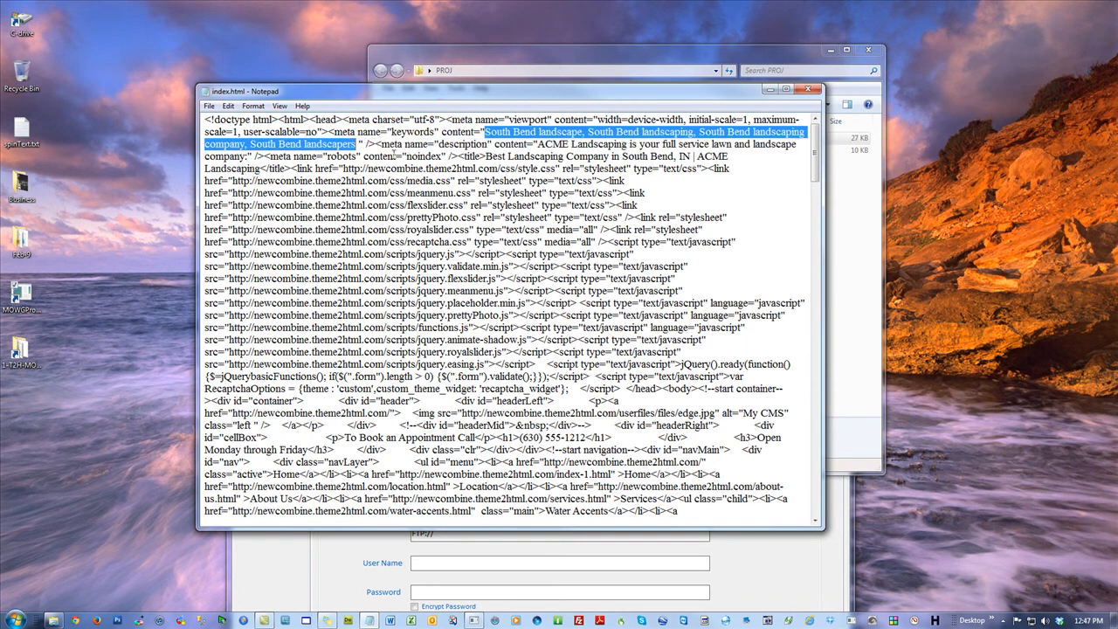
Review the meta description in index.html, then close the file and bring the MOWG Professional window forward.
drag(539, 143, 241, 156)
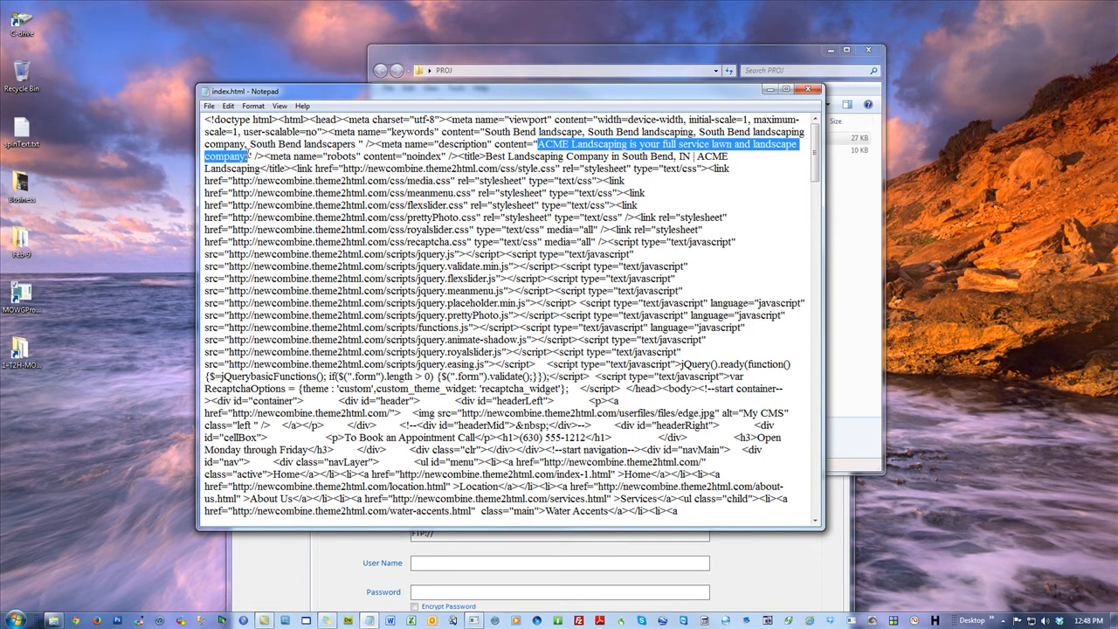
click(812, 90)
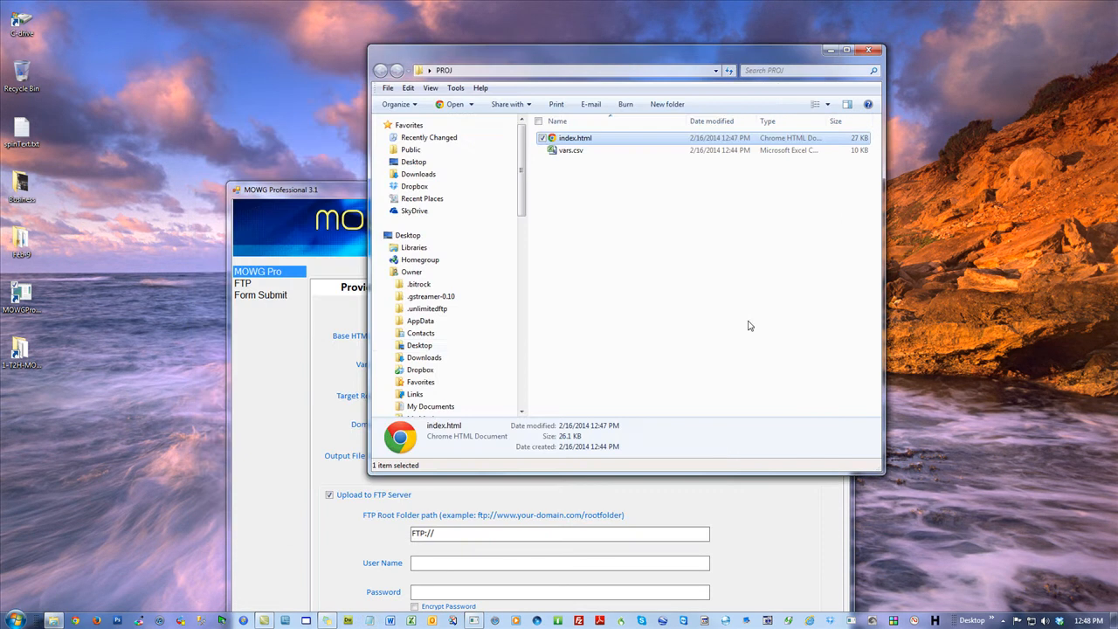
click(307, 206)
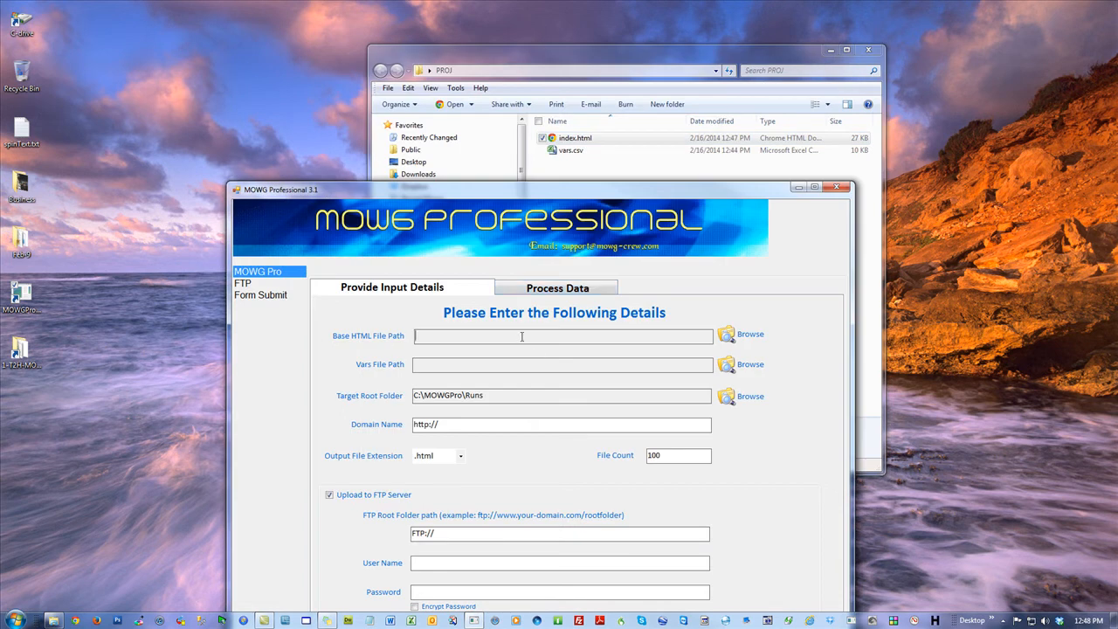
Choose index.html as the base HTML file and vars.csv as the vars file, both from the PROJ folder.
click(704, 320)
click(373, 166)
double_click(374, 166)
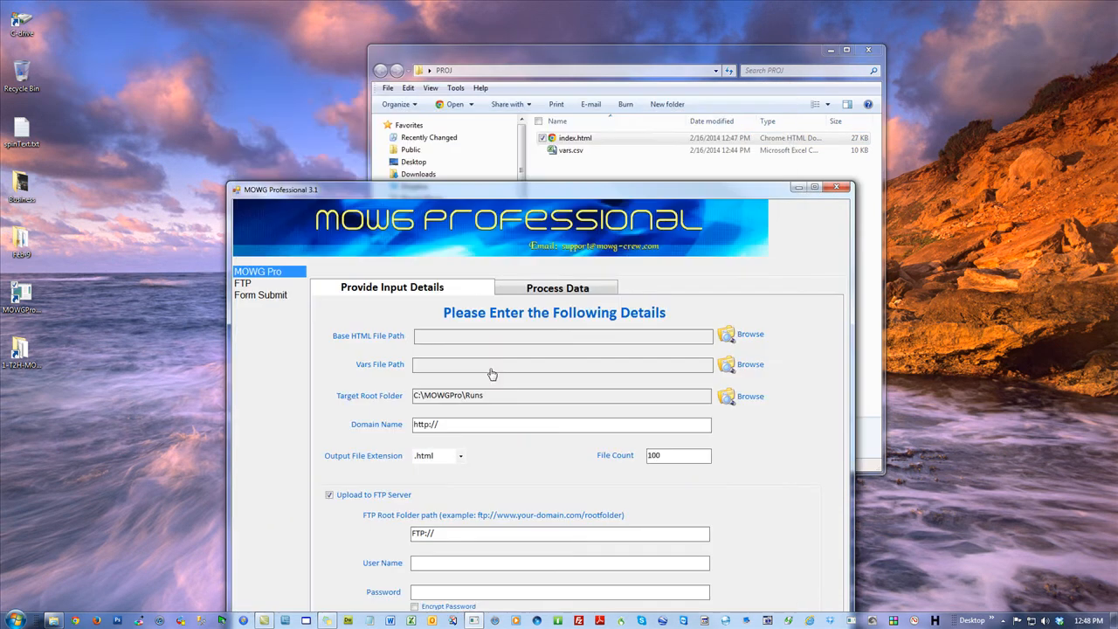
click(486, 367)
double_click(380, 167)
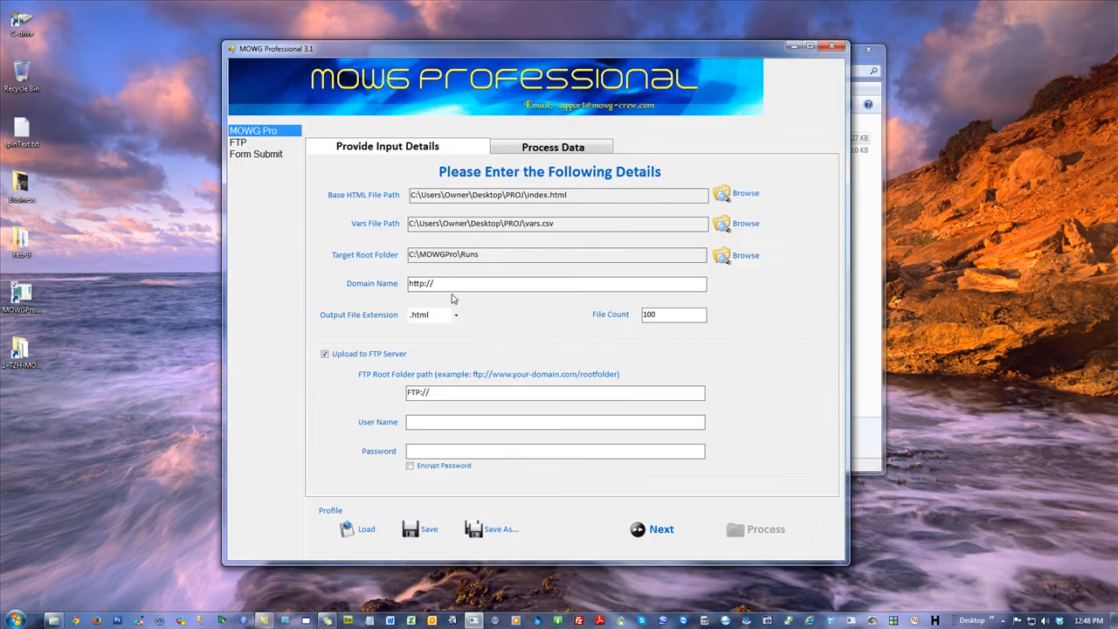
text(newcombine.theme2html.com)
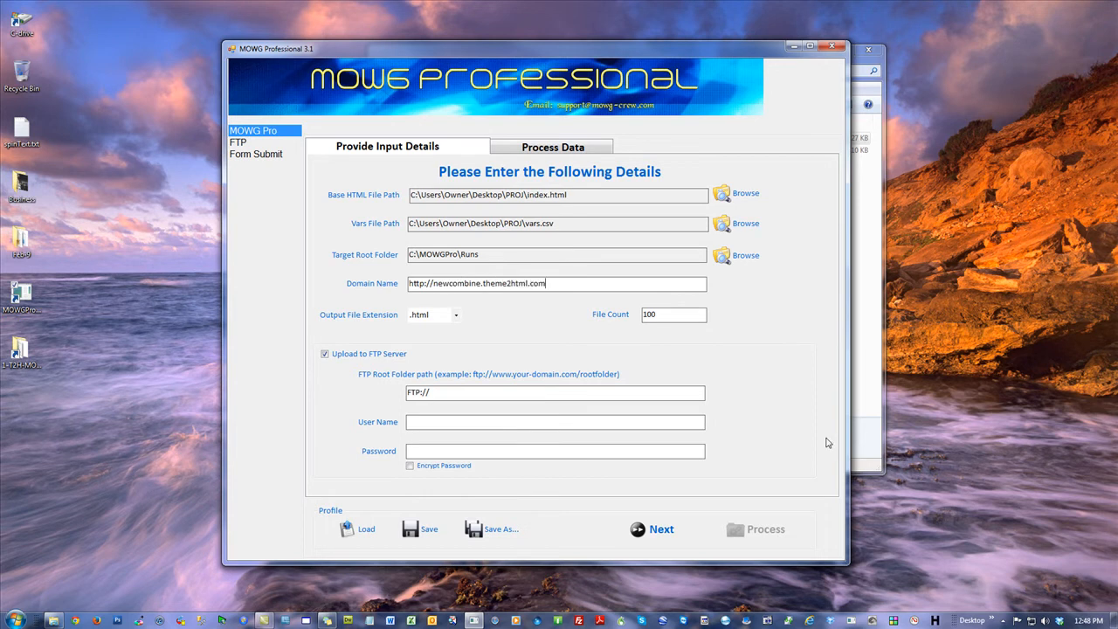
drag(683, 314, 309, 265)
text(20)
click(325, 354)
click(655, 529)
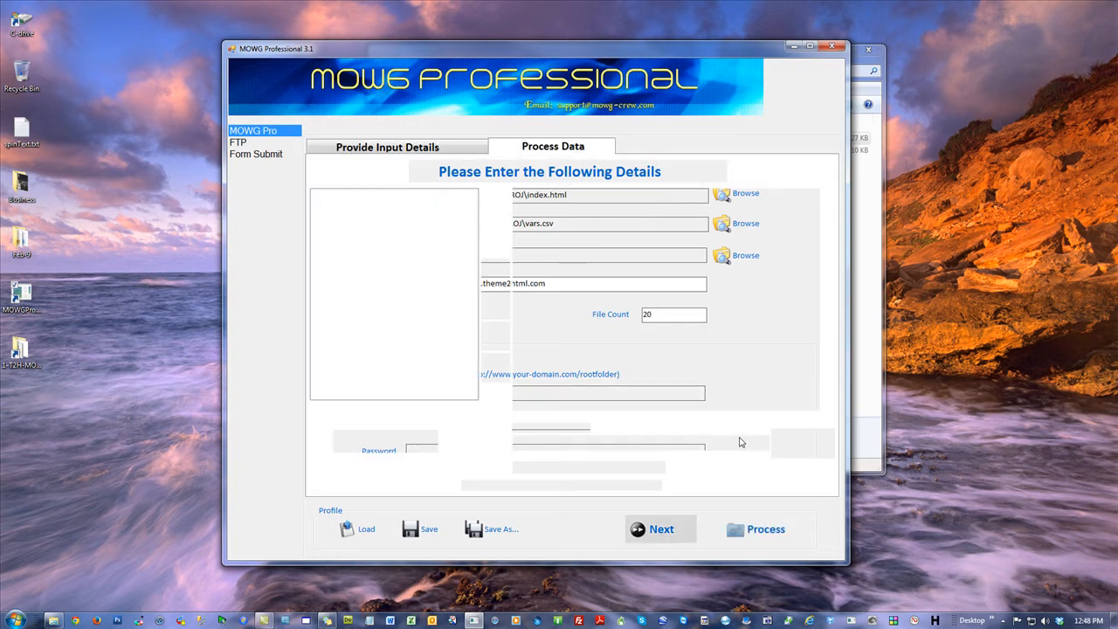
Add the id variable to the folder structure and mark it as a keyword.
click(495, 303)
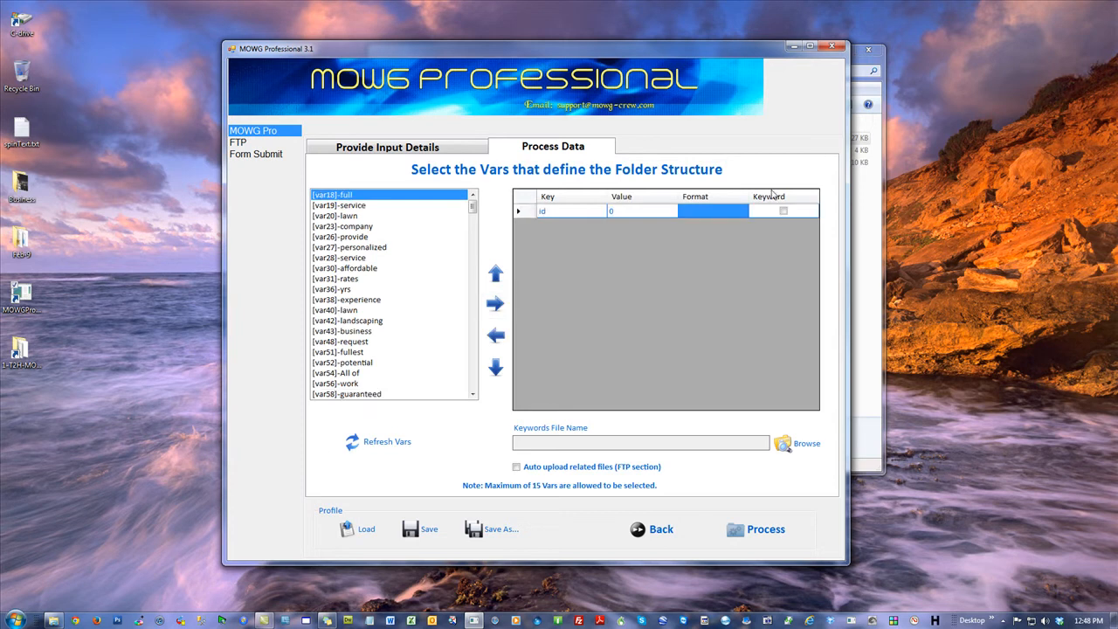
click(783, 213)
Create a KEYS folder inside PROJ and choose it as the keywords file location.
click(807, 444)
drag(660, 224, 623, 36)
click(480, 336)
click(498, 539)
text(KEYS)
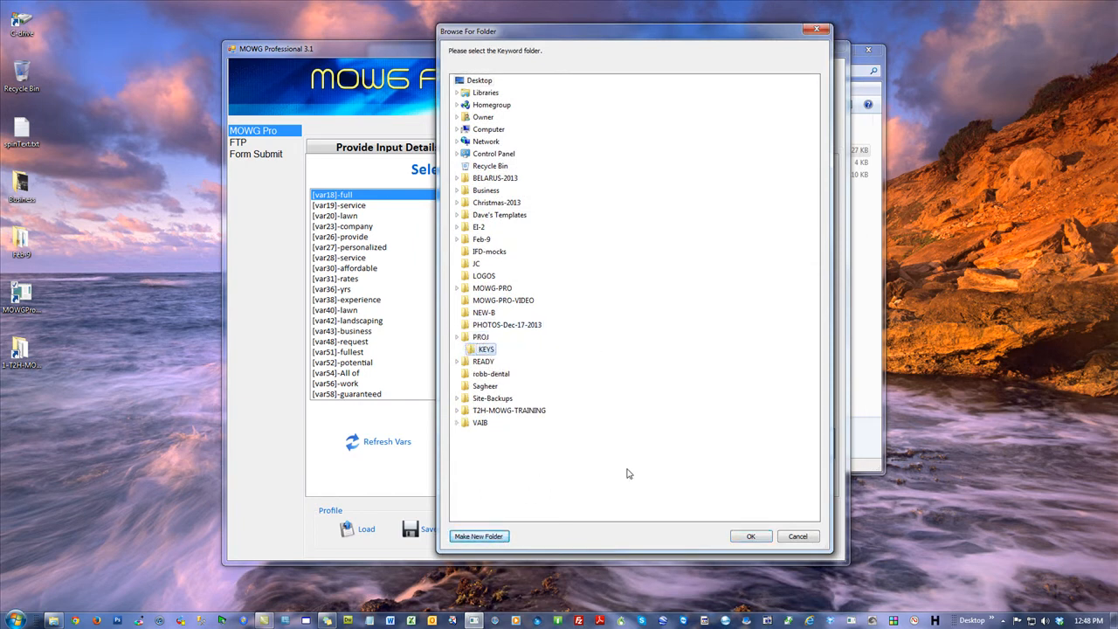
click(751, 536)
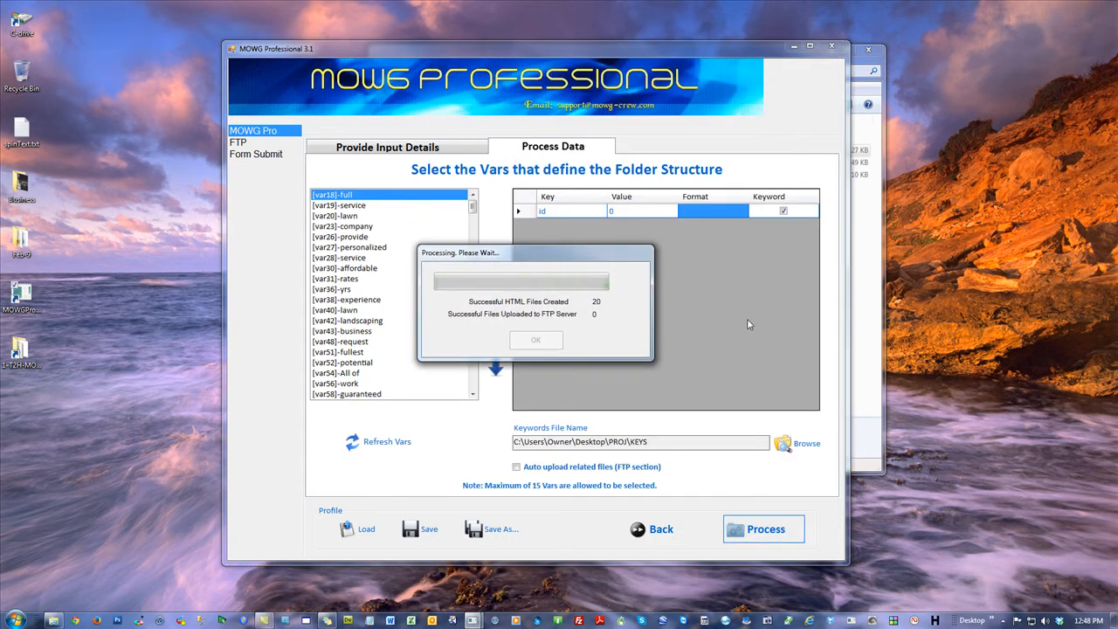
Process the data to generate the HTML pages, then close MOWG Professional.
click(552, 343)
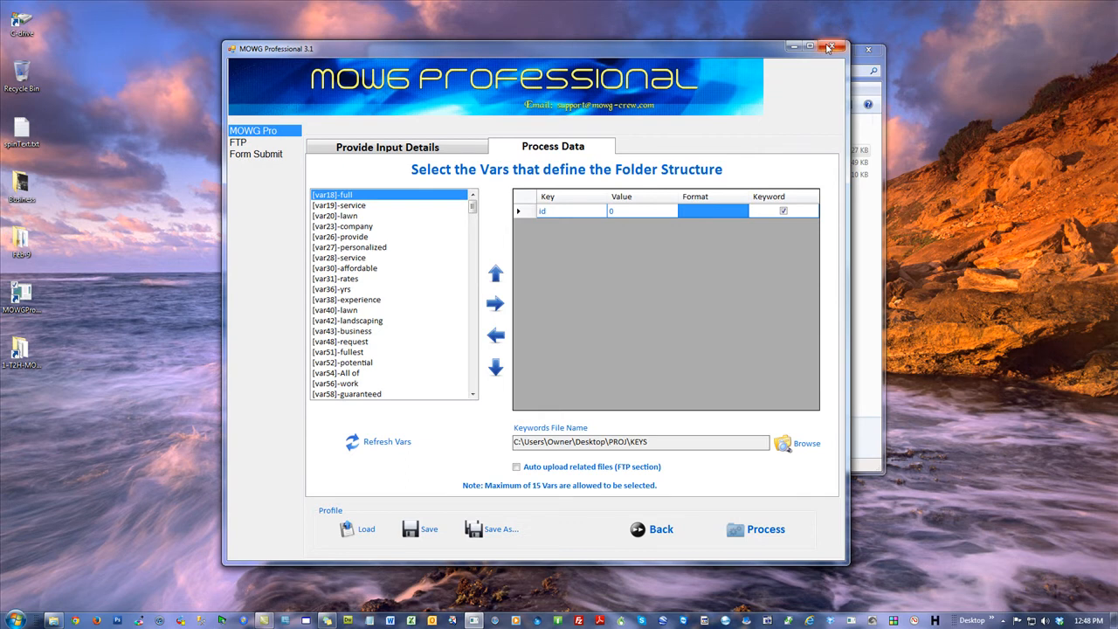
click(834, 46)
click(593, 349)
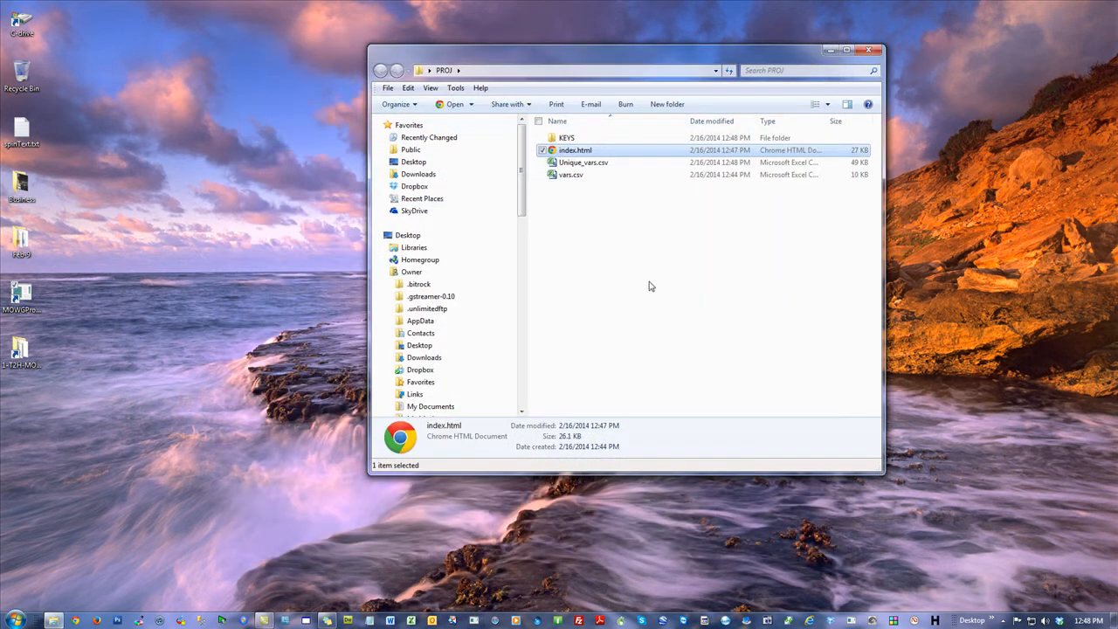
Check the keyword file generated in the KEYS folder, then return to the PROJ folder.
click(600, 229)
click(567, 138)
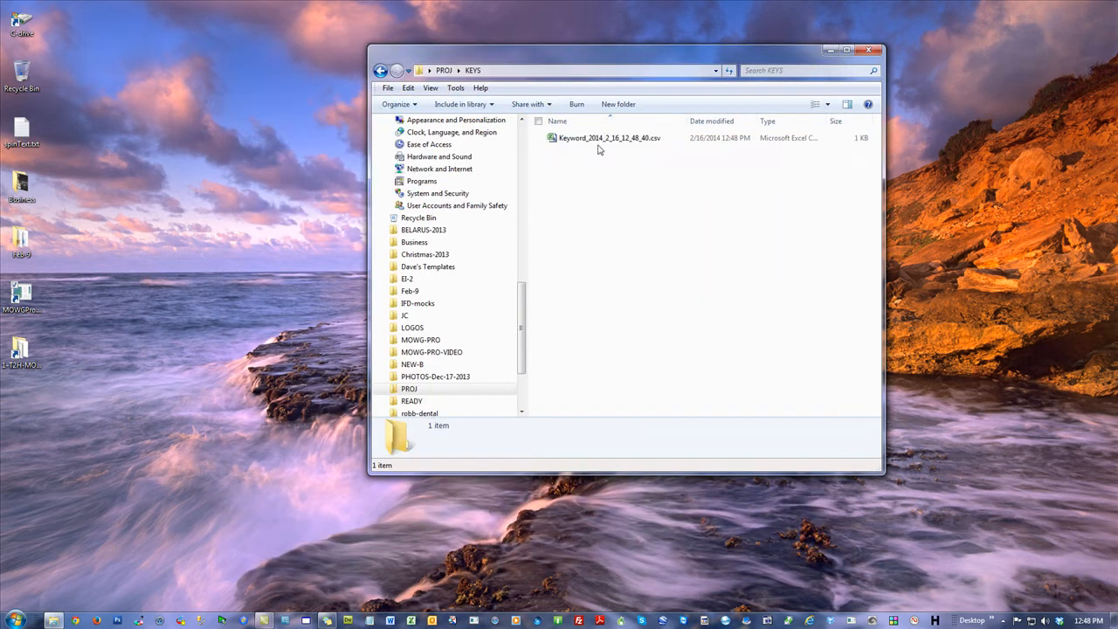
click(445, 71)
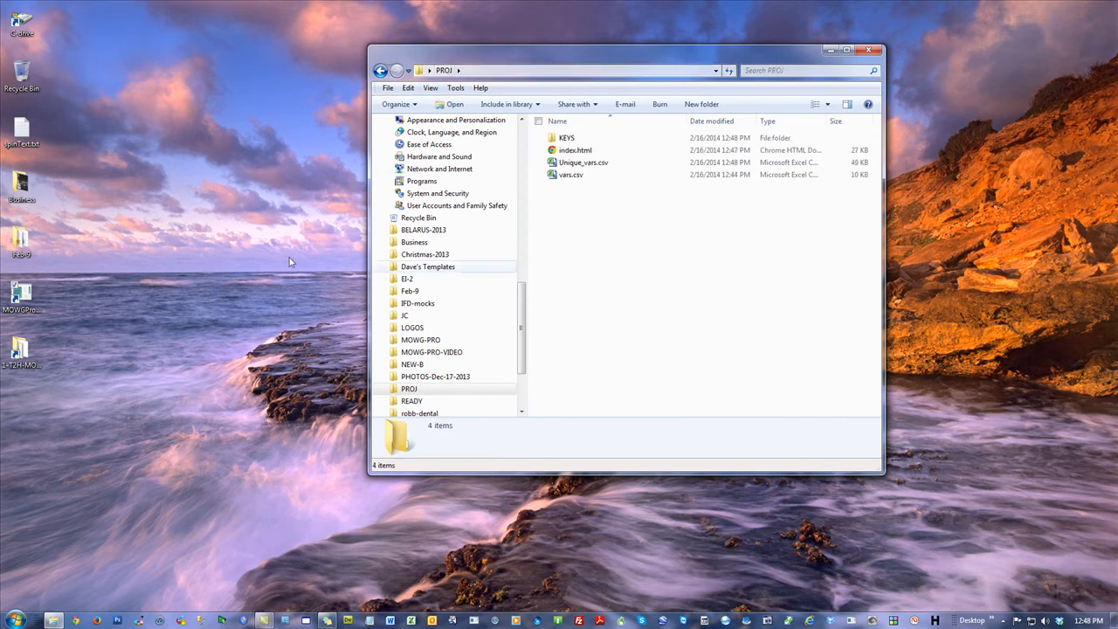
Open the run folder MOWGRun_Date_021614_Time_124840 under C:\MOWGPro\Runs in a maximized window to examine the generated files.
click(67, 442)
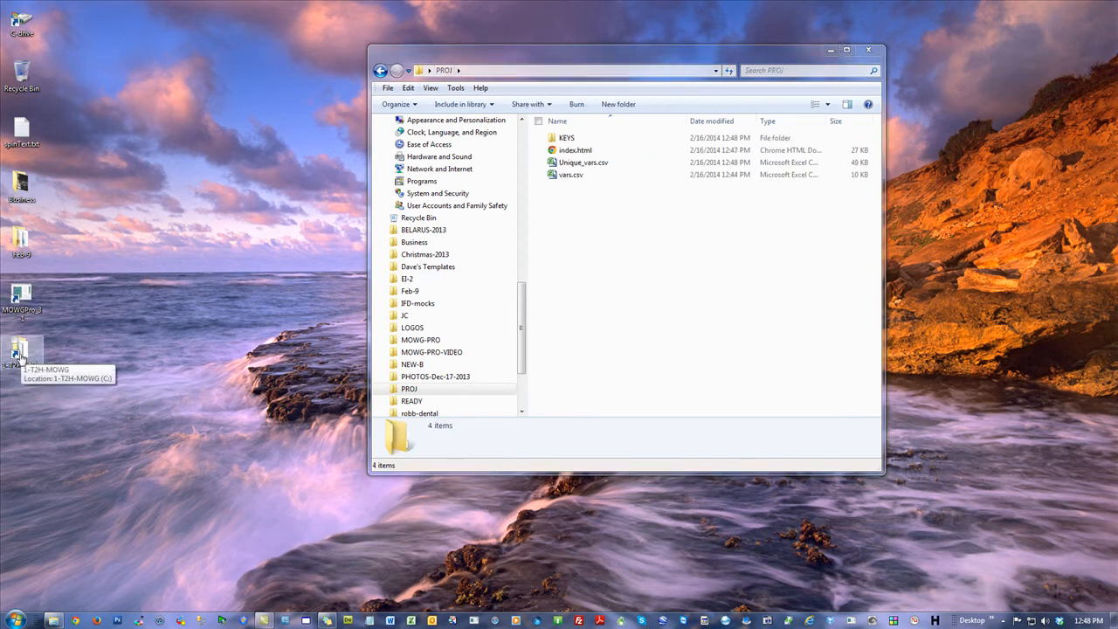
click(15, 619)
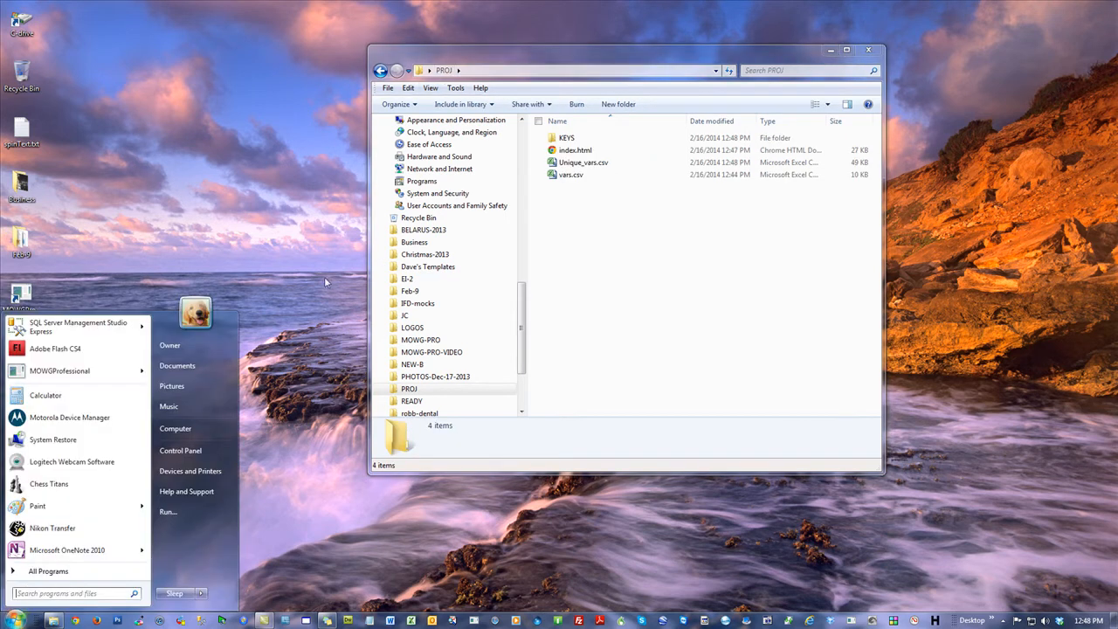
click(193, 427)
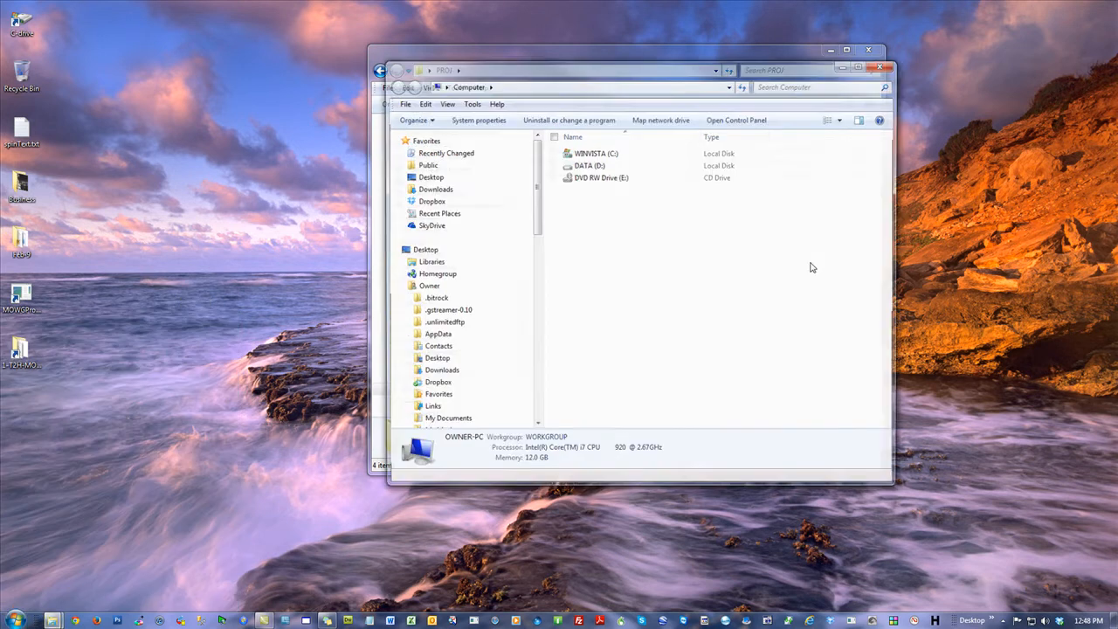
double_click(601, 155)
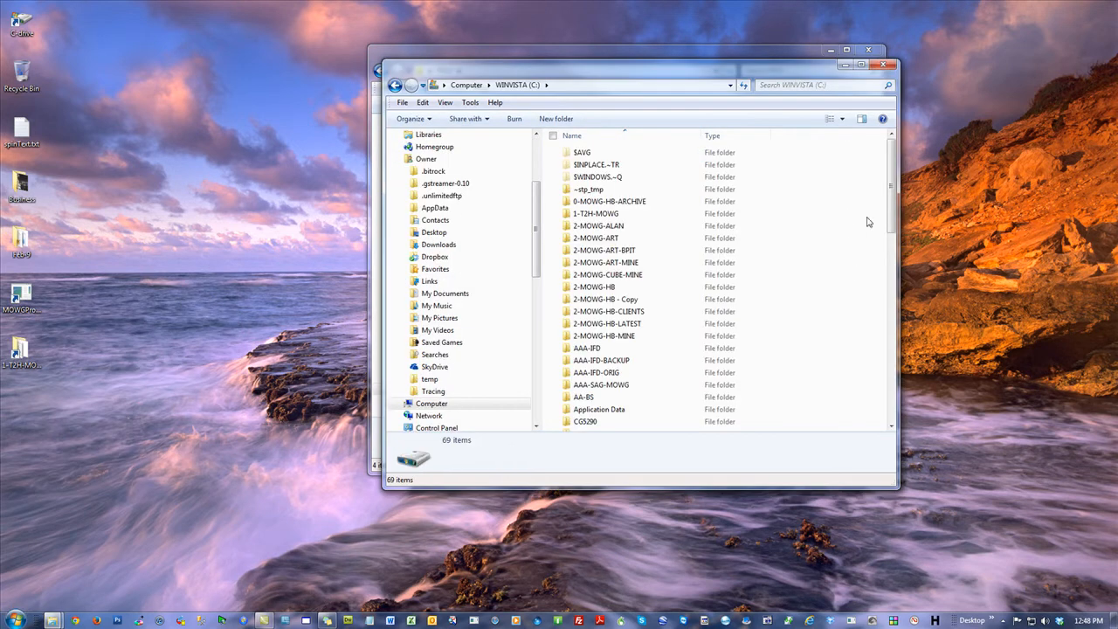
drag(890, 176, 915, 286)
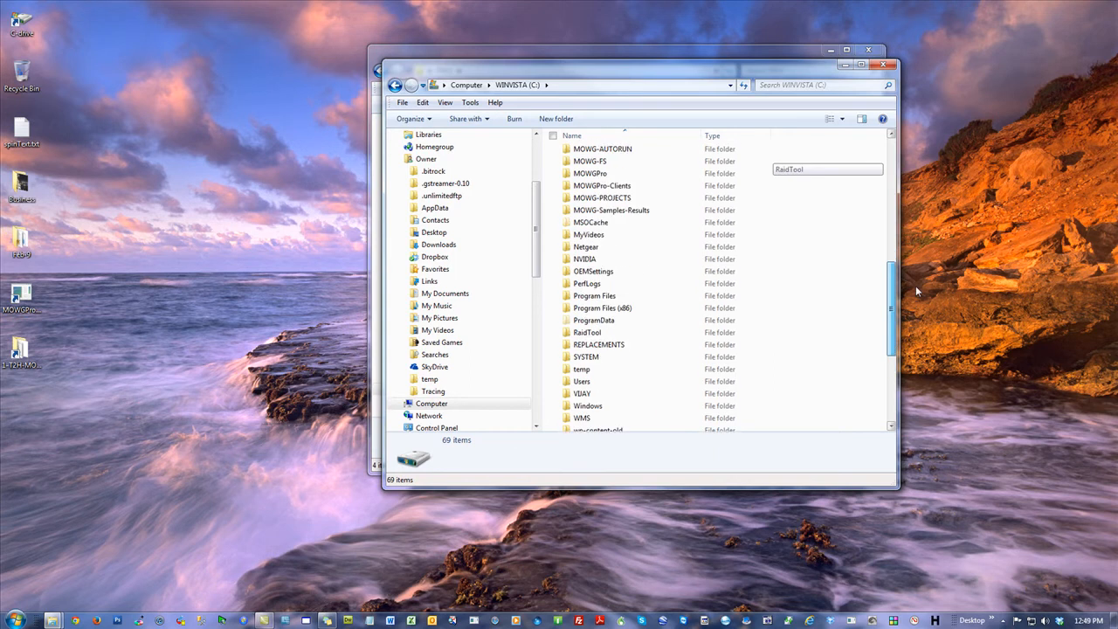
double_click(590, 173)
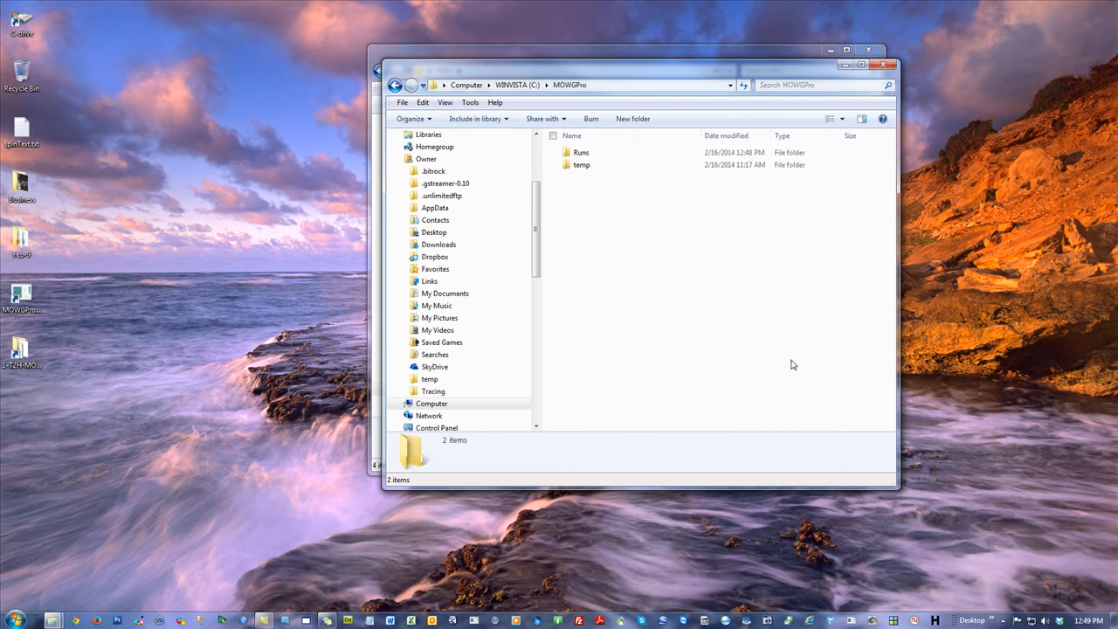
double_click(581, 165)
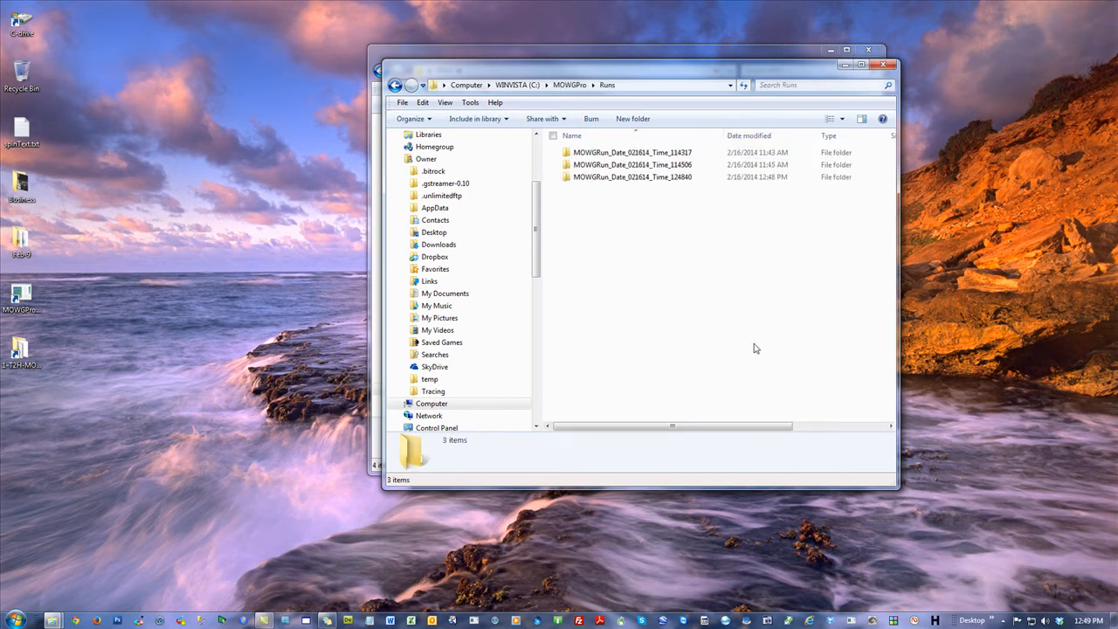
double_click(661, 179)
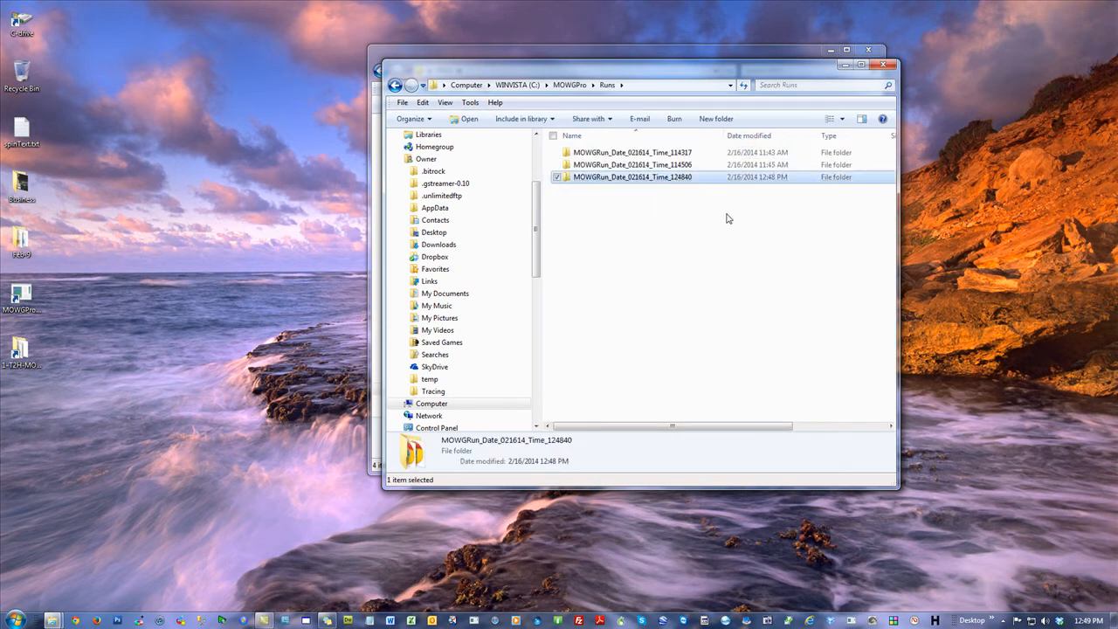
click(860, 64)
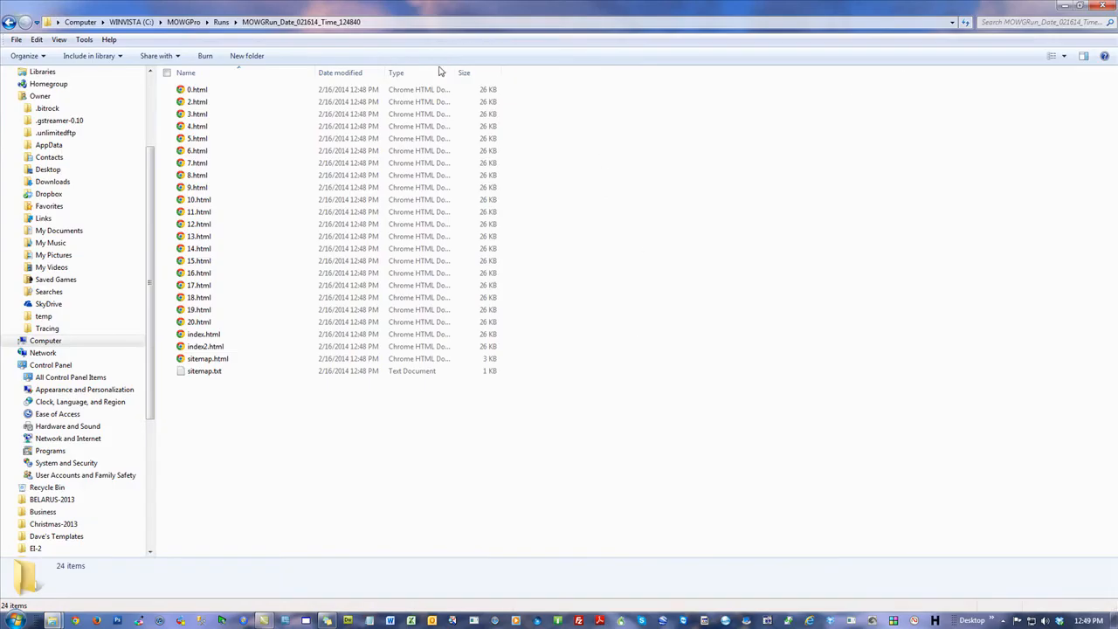
Open the generated 3.html and 5.html in Notepad, compare their meta tags and titles, and close both files.
right_click(197, 114)
click(220, 132)
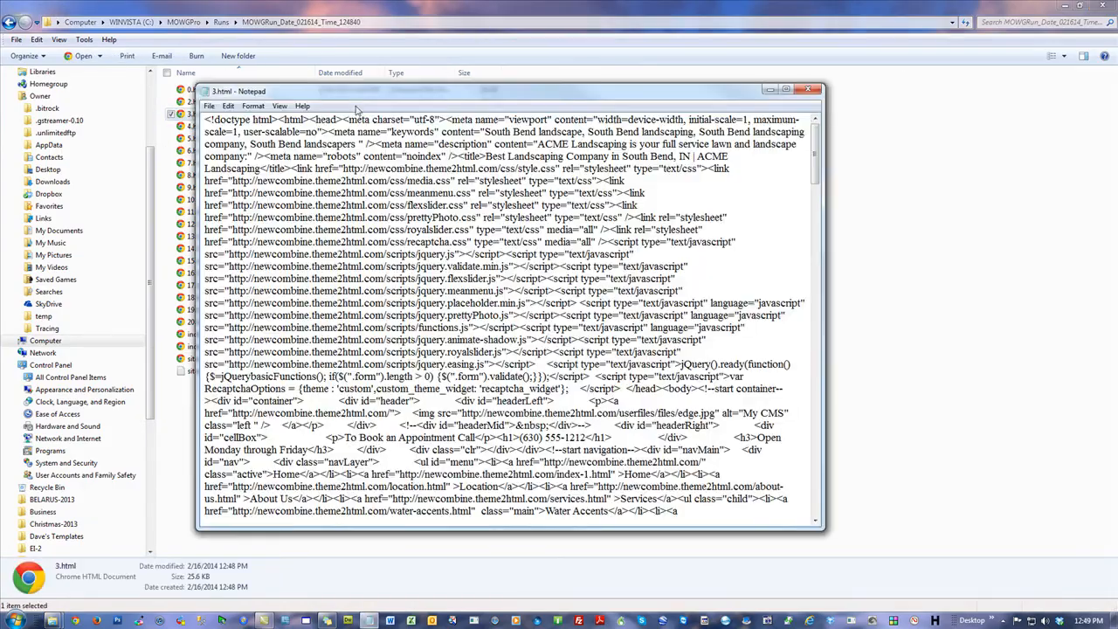
drag(378, 97, 272, 204)
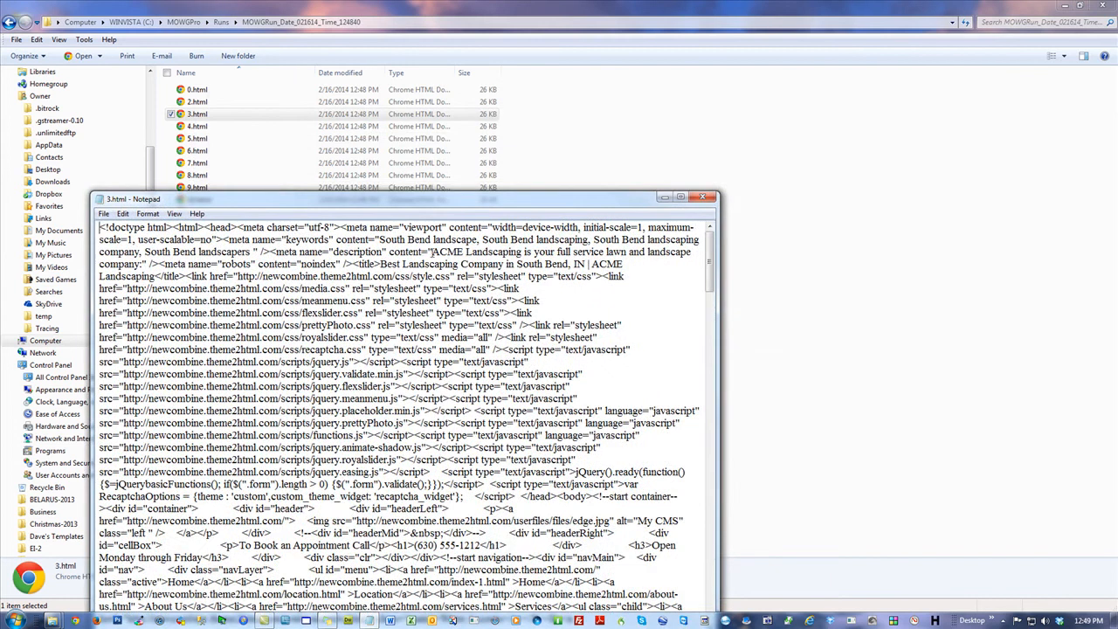
right_click(198, 140)
click(244, 161)
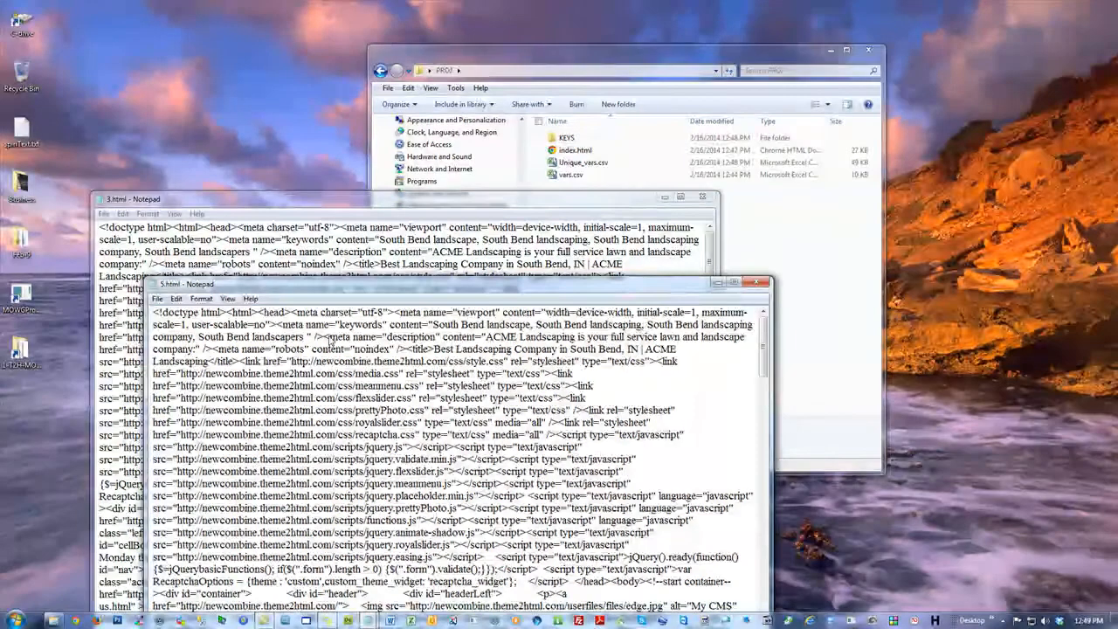
drag(353, 283, 292, 292)
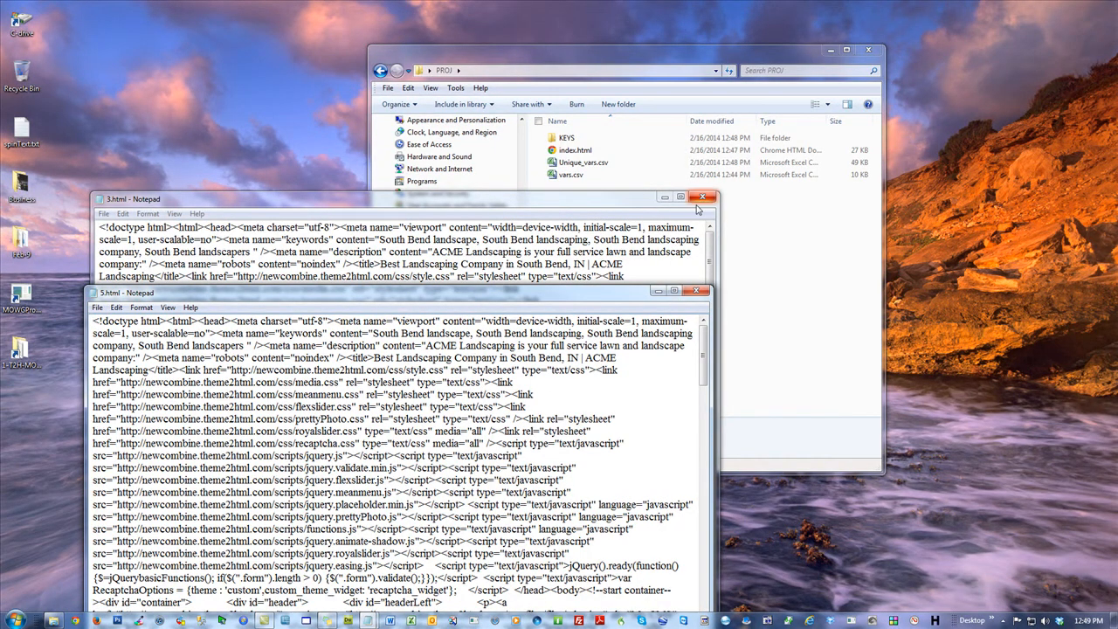
click(698, 292)
click(705, 199)
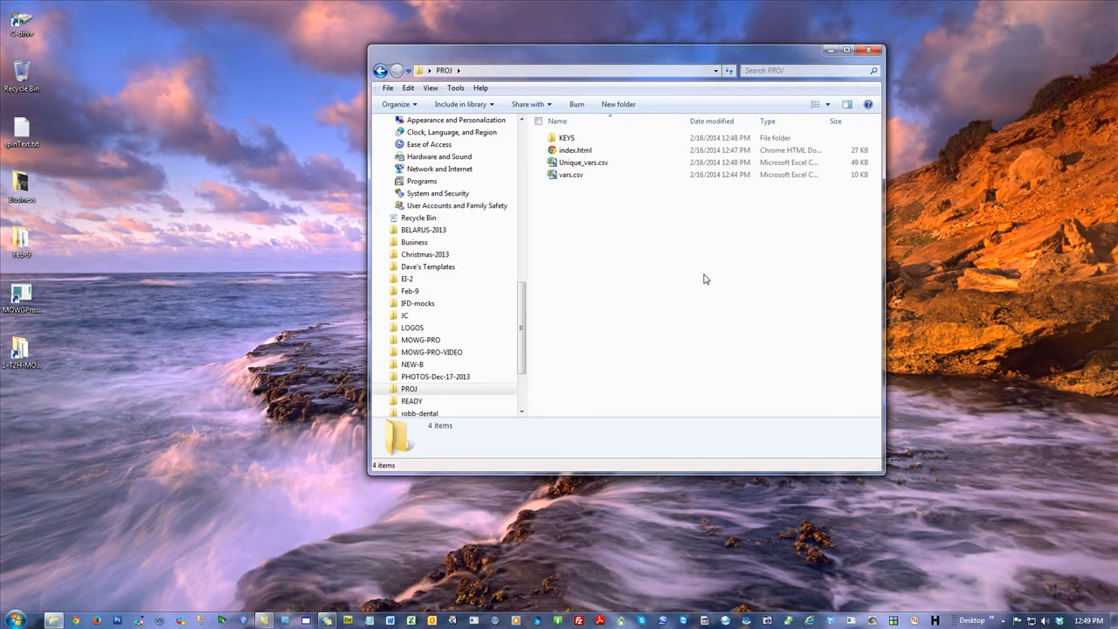
Open index.html from PROJ in Notepad and vars.csv in Excel, arranging the windows so both can be worked on.
drag(659, 54, 601, 56)
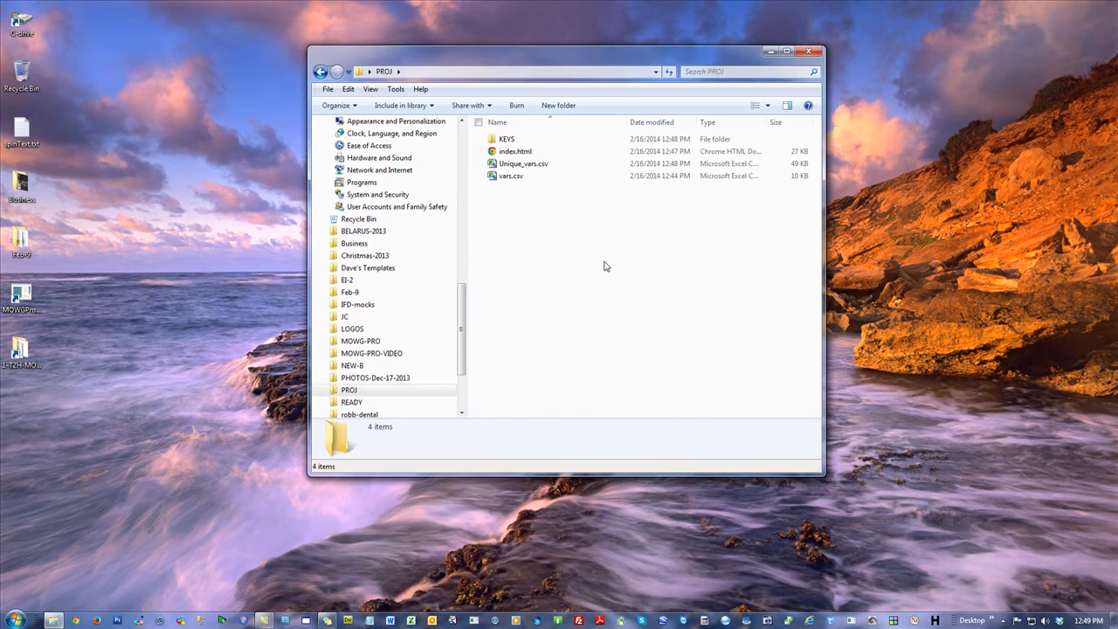
right_click(507, 154)
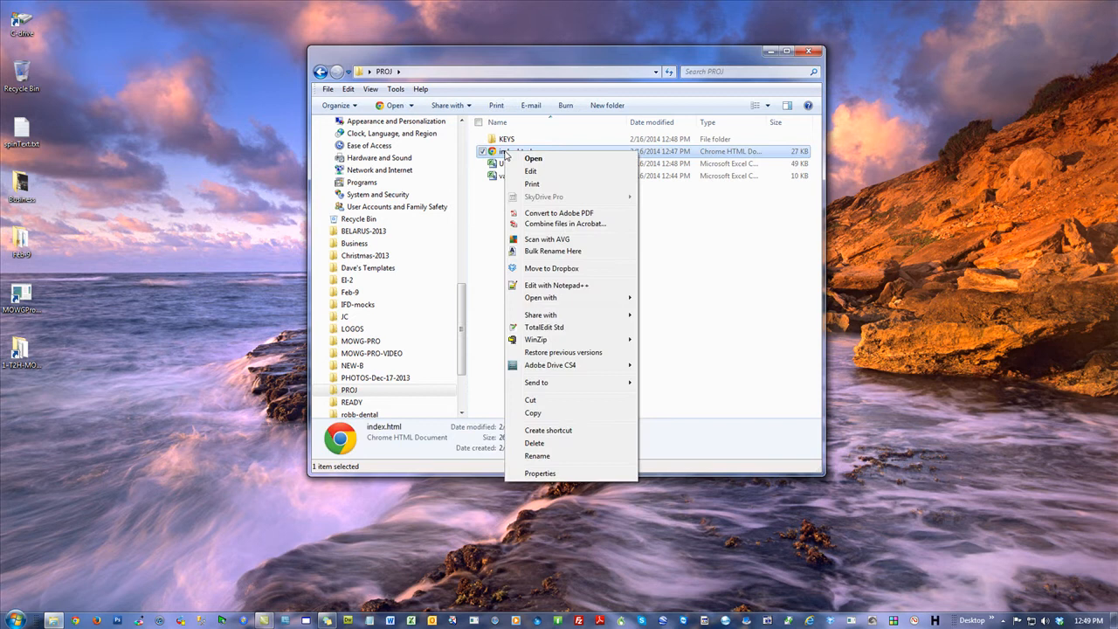
click(531, 171)
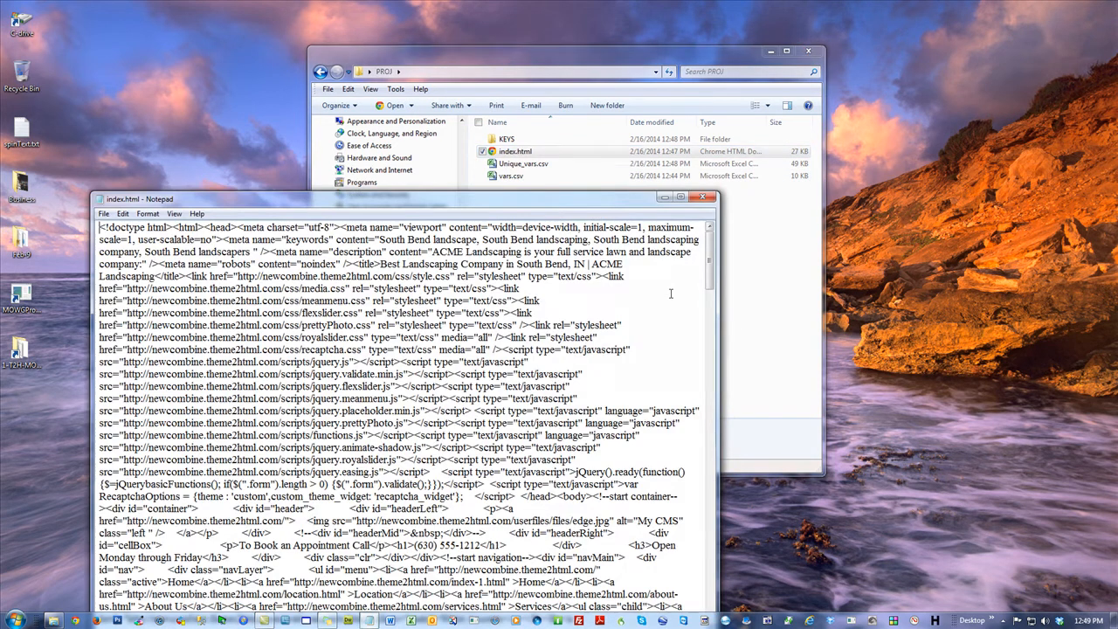
drag(504, 203, 593, 313)
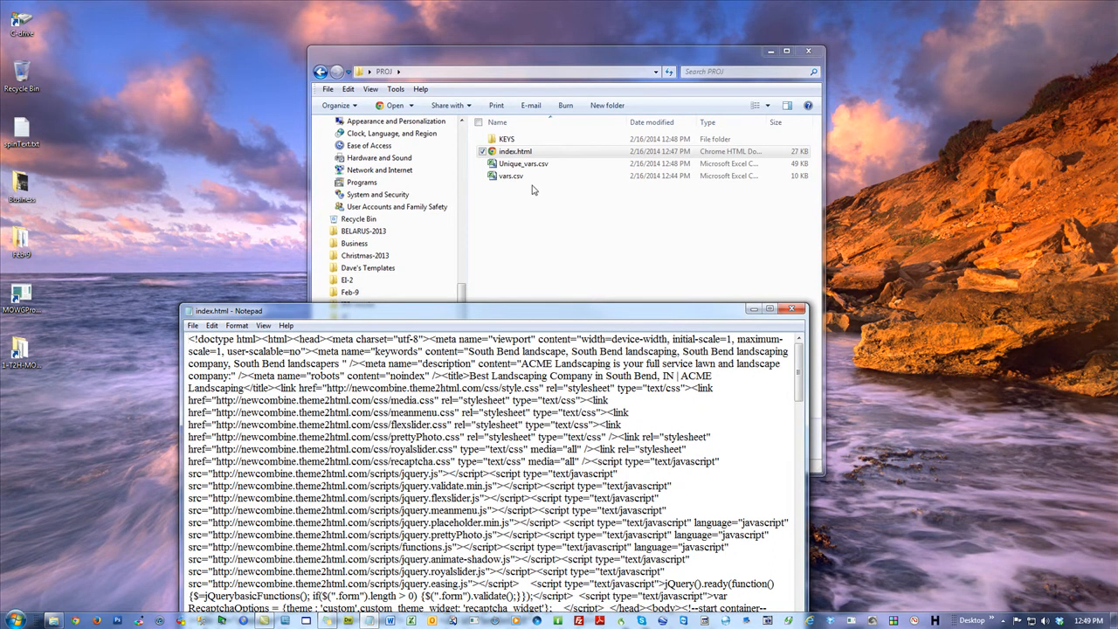
drag(497, 308, 384, 245)
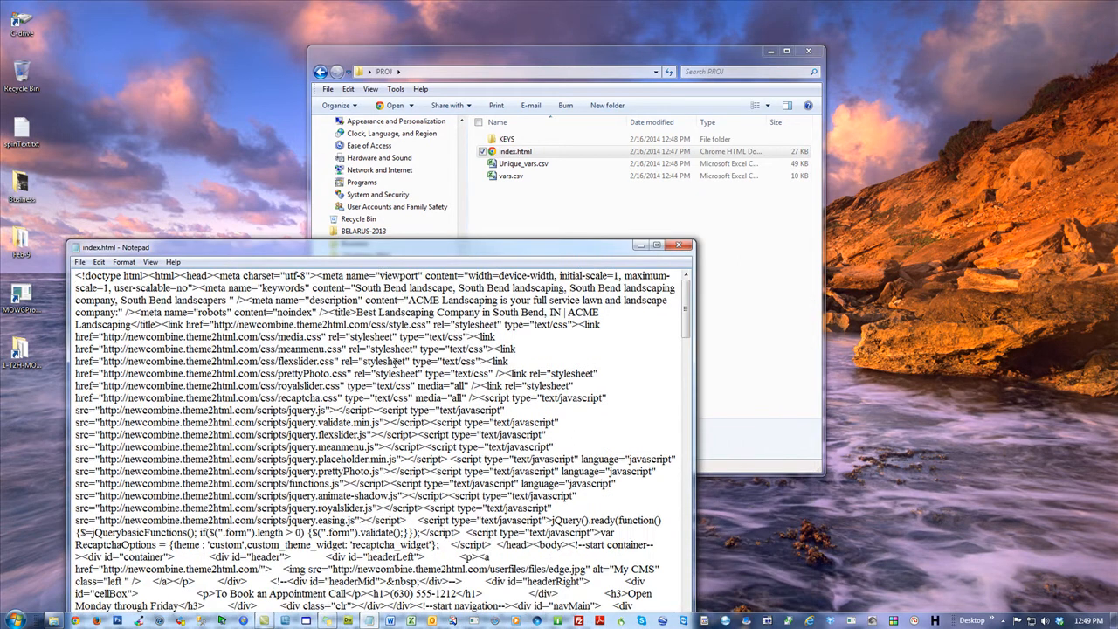
double_click(512, 176)
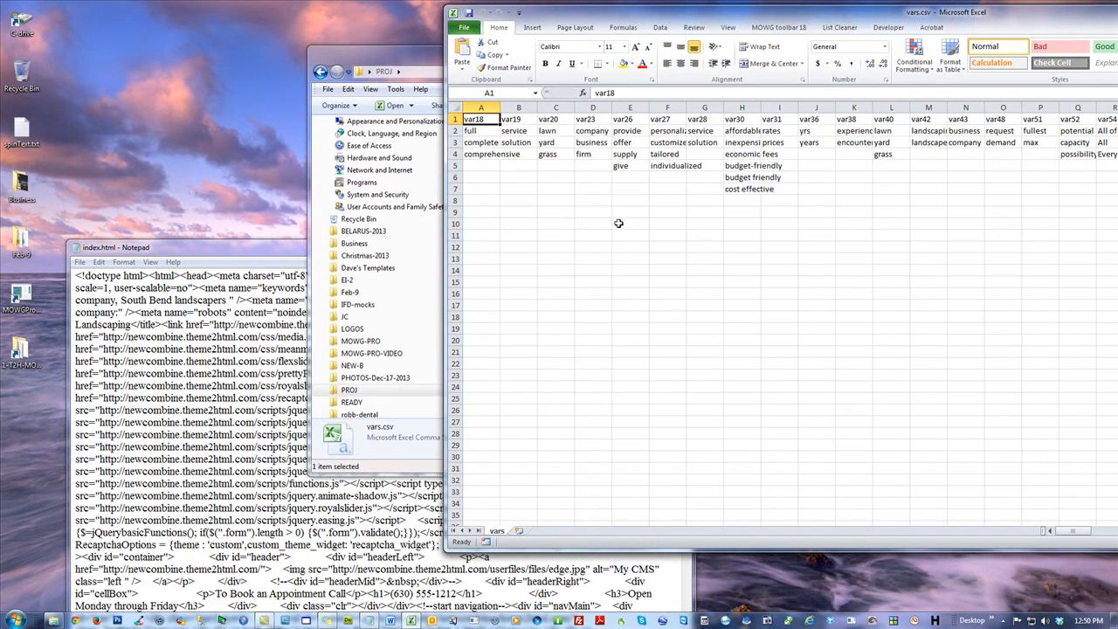
click(288, 250)
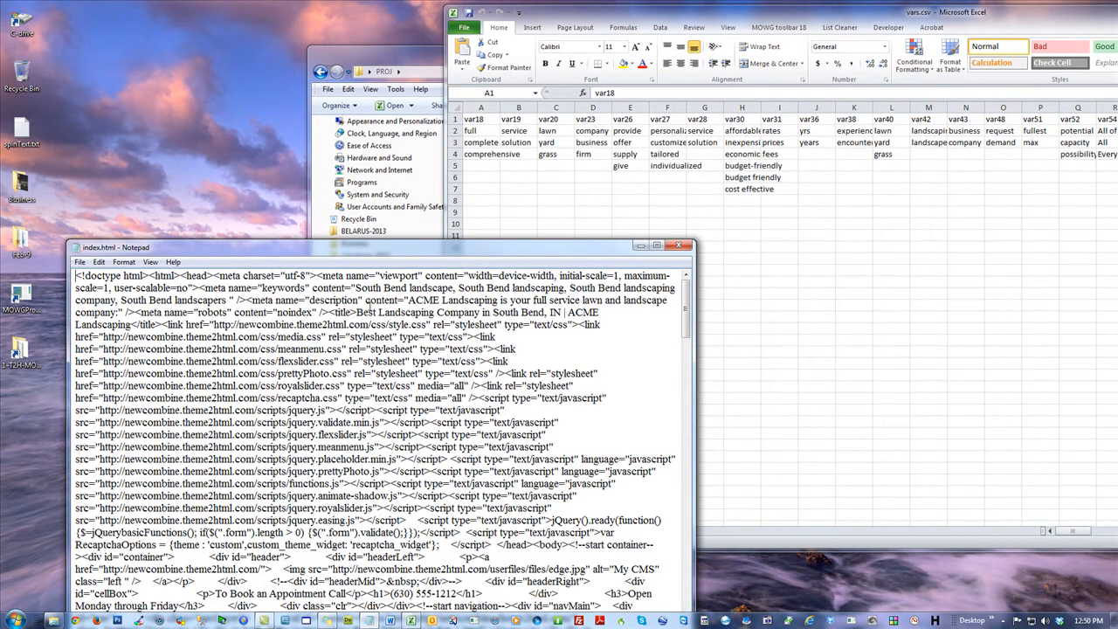
Examine the title text in index.html, focusing on the company name, the state abbreviation and the city South Bend.
drag(357, 312, 133, 323)
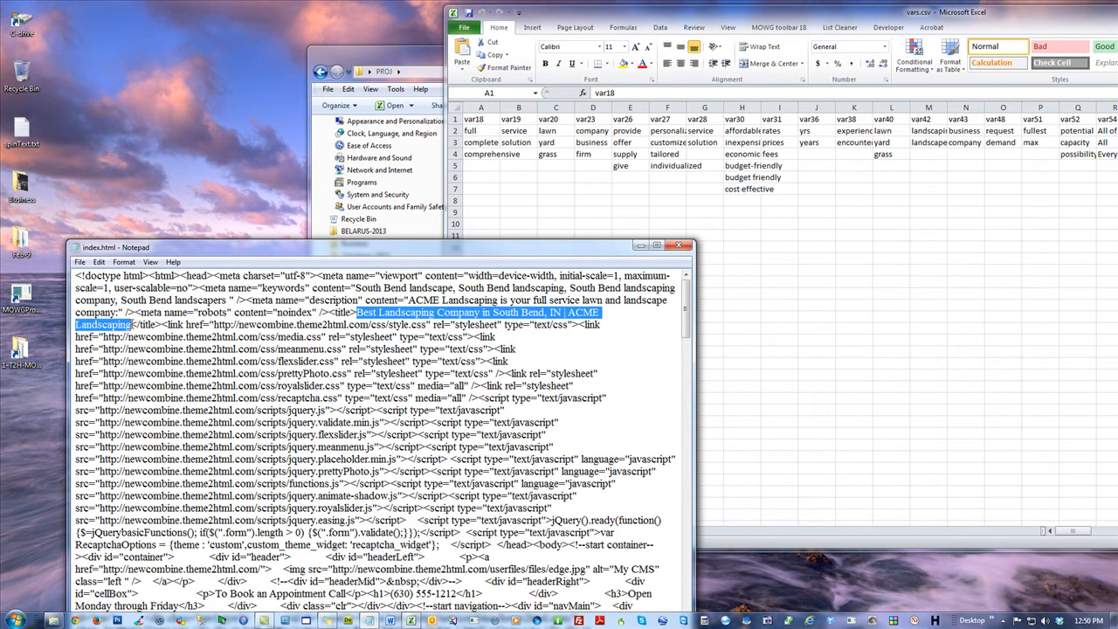
drag(133, 324, 155, 325)
click(583, 313)
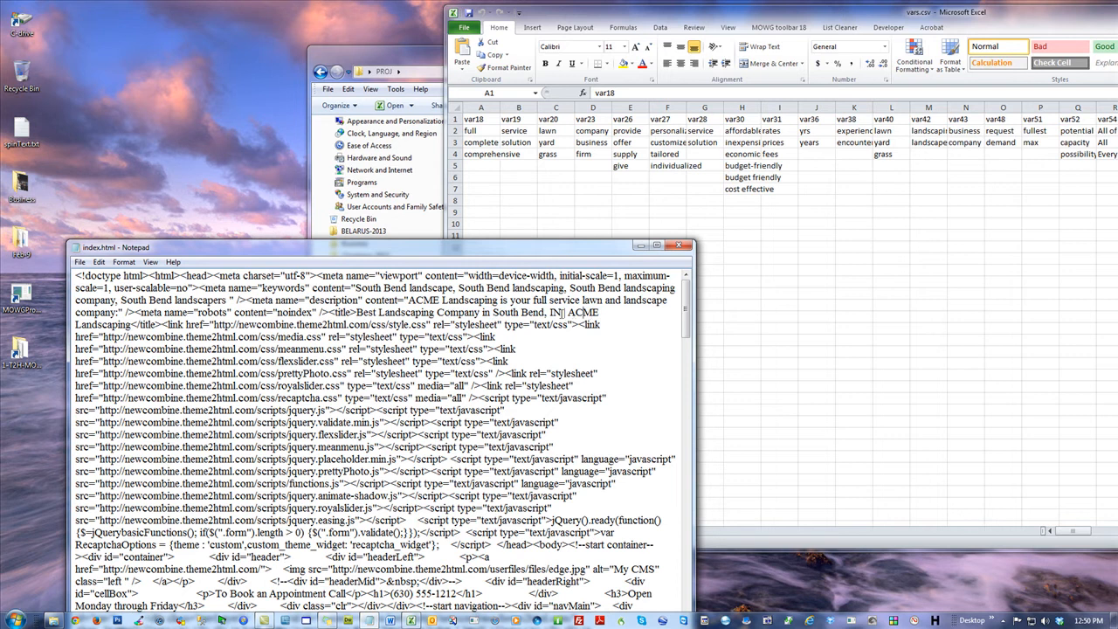
drag(563, 312, 356, 313)
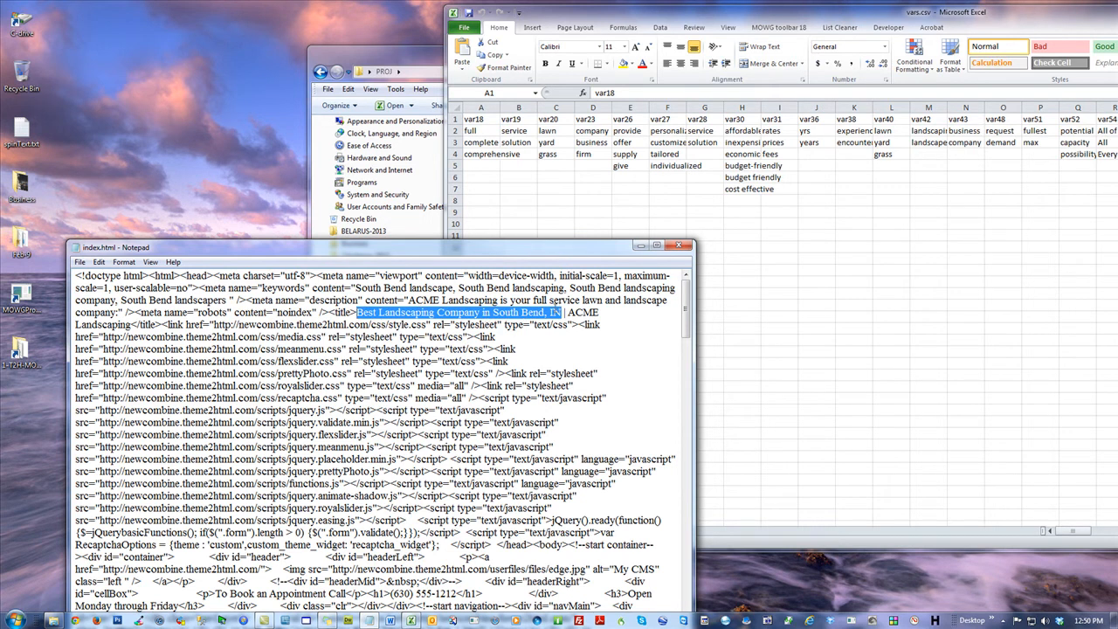
click(569, 311)
drag(561, 313, 546, 312)
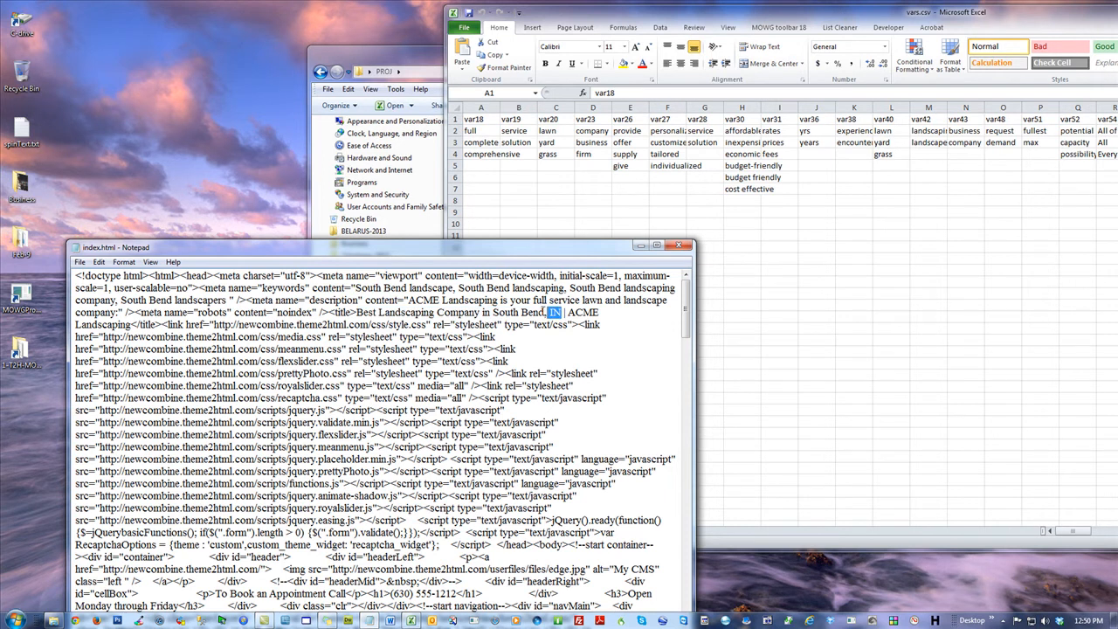
drag(550, 313, 475, 312)
click(488, 314)
drag(546, 312, 493, 312)
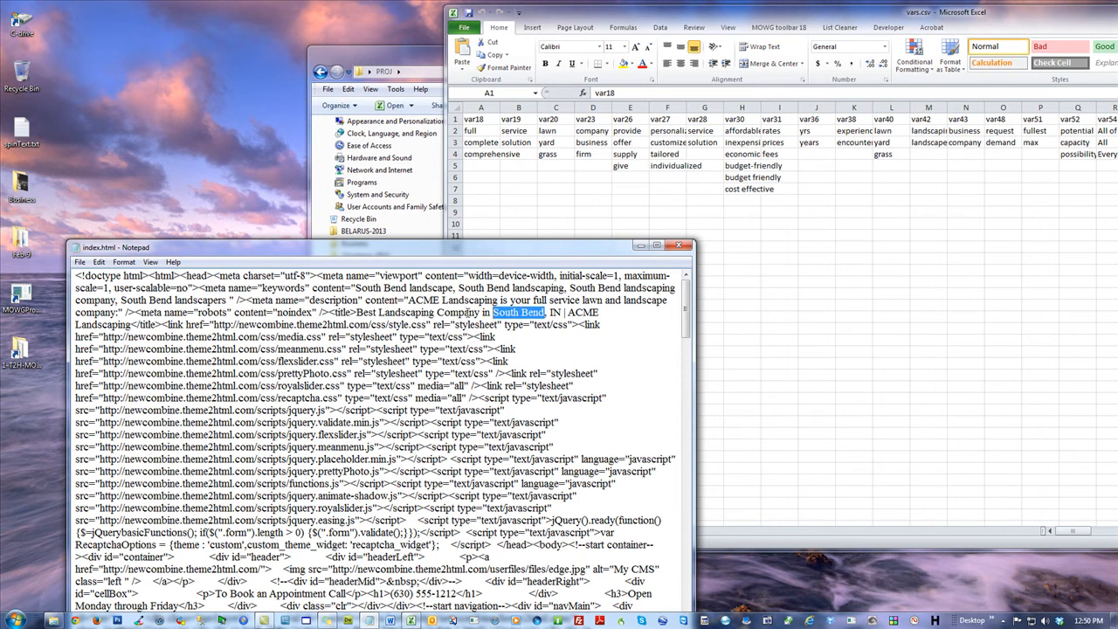
click(546, 312)
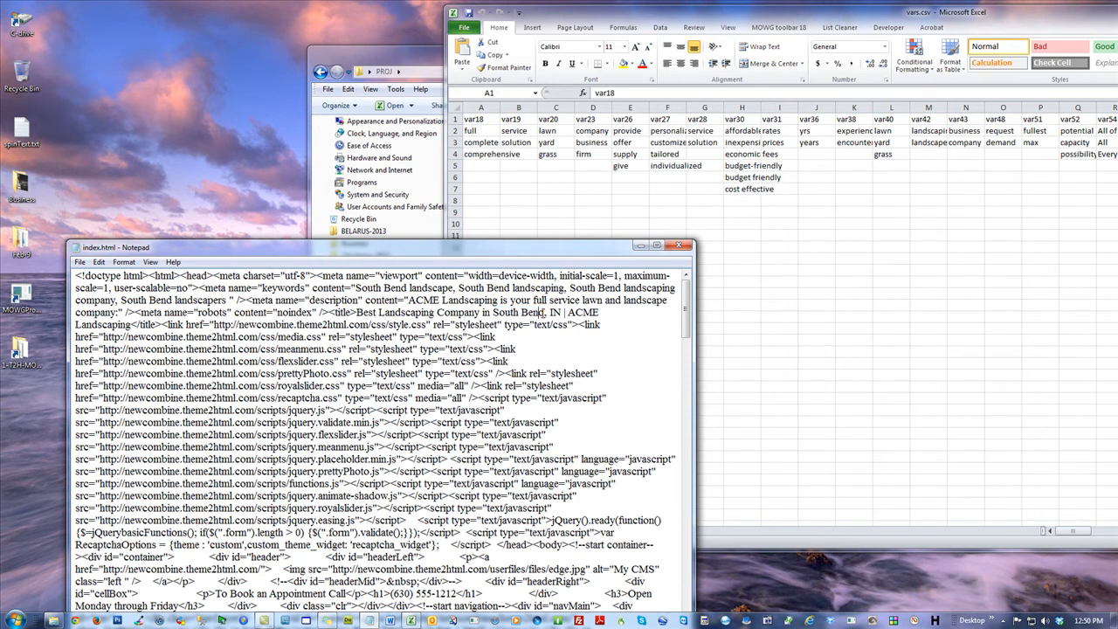
drag(547, 312, 493, 312)
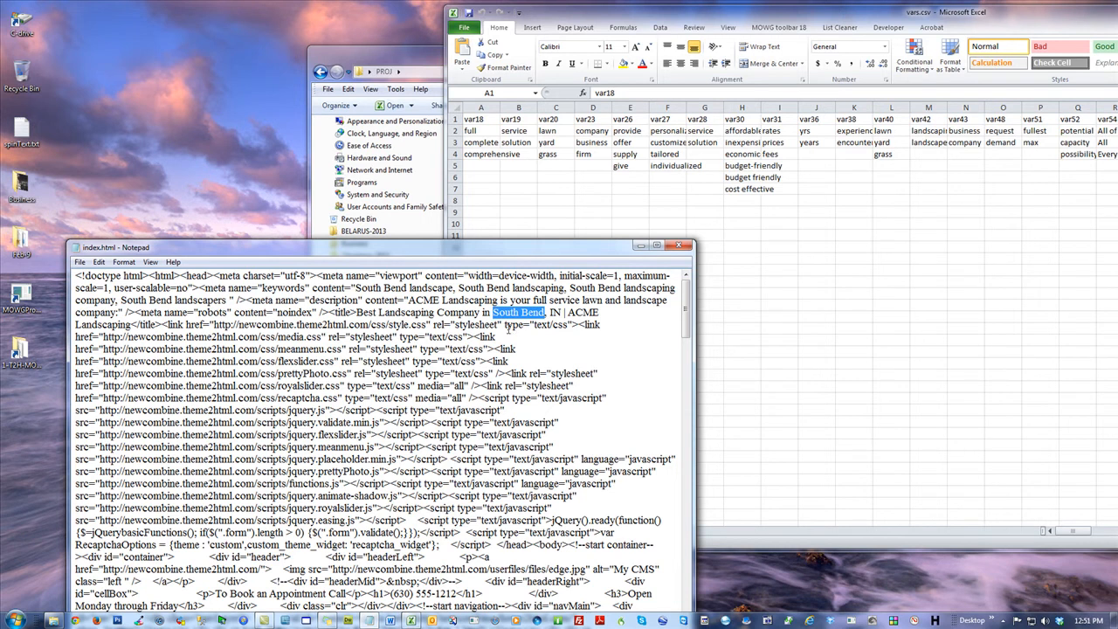
click(474, 336)
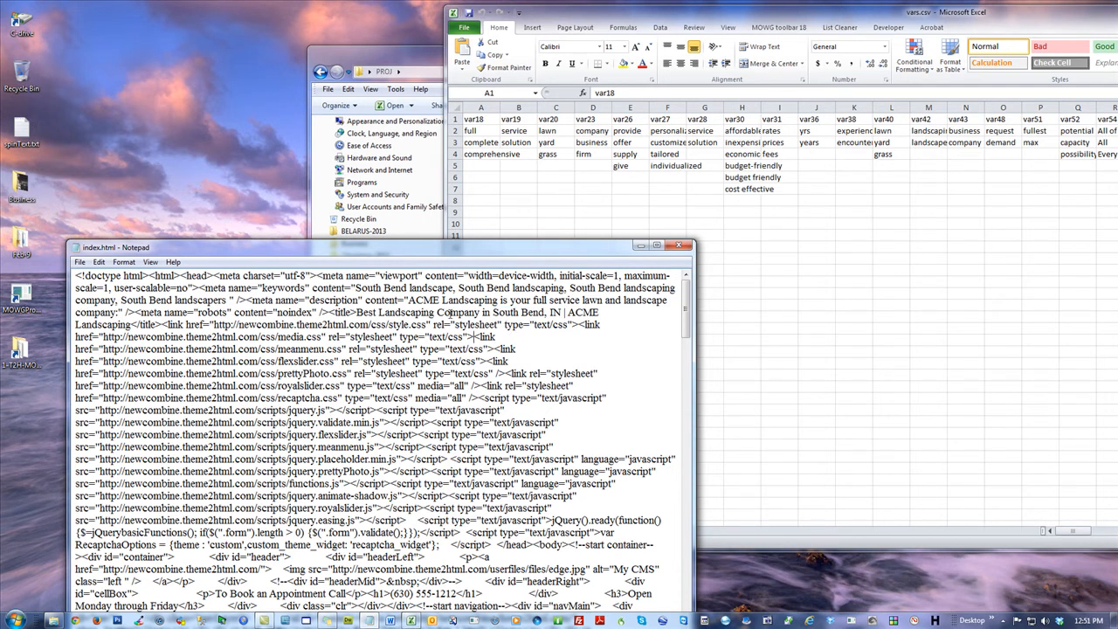
double_click(488, 311)
drag(545, 312, 492, 313)
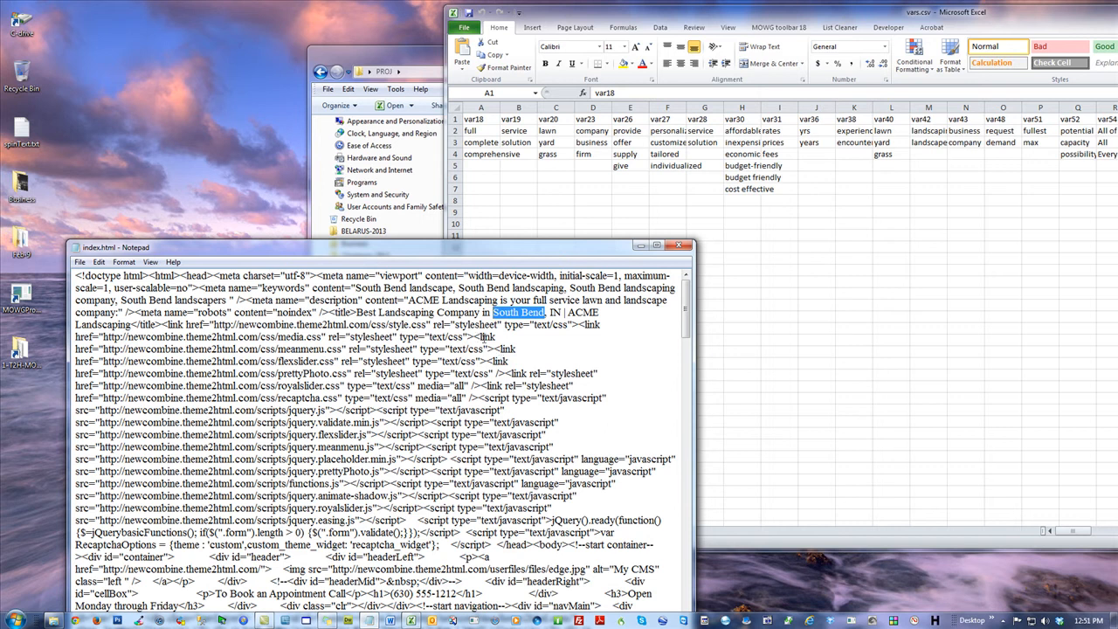
Compare the title wording in index.html, starting with "Best", against the variables in vars.csv.
click(359, 312)
double_click(375, 312)
click(386, 326)
double_click(365, 313)
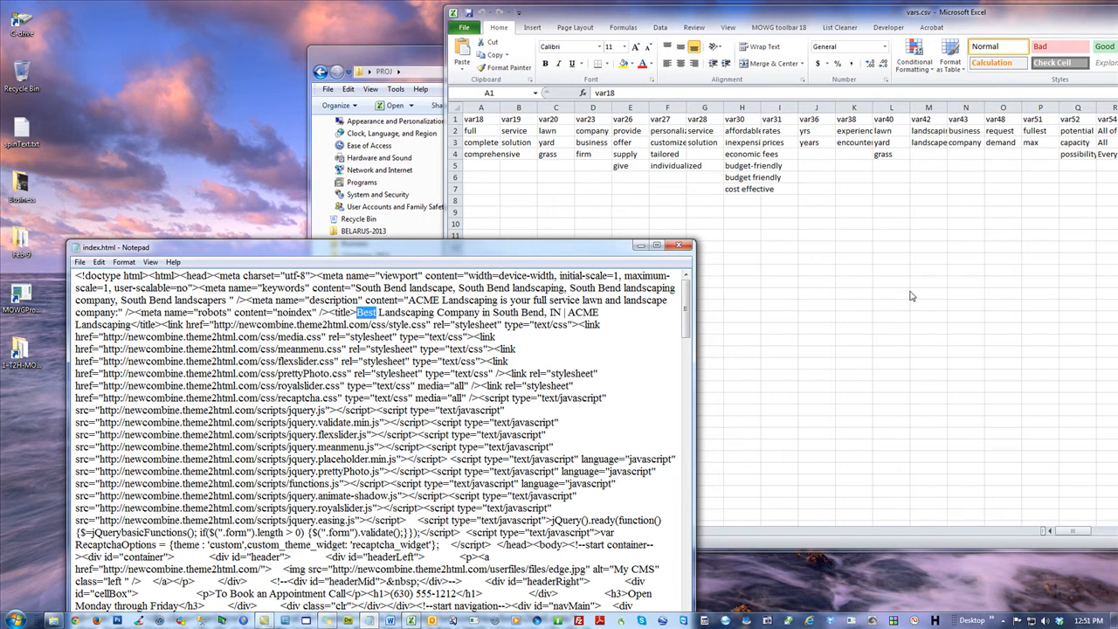
click(856, 286)
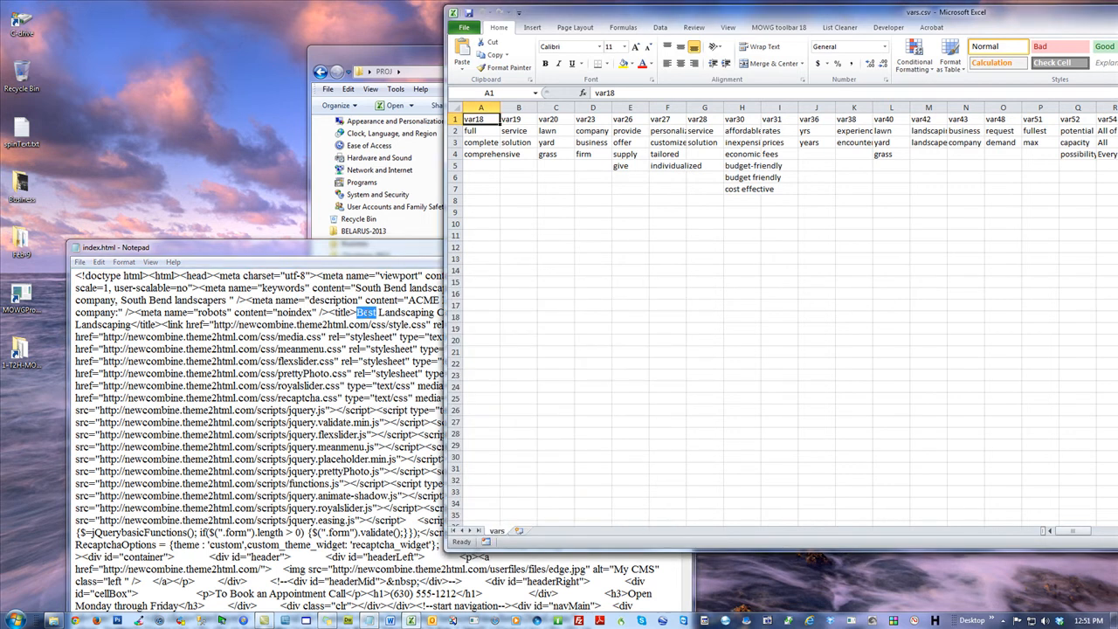
click(368, 313)
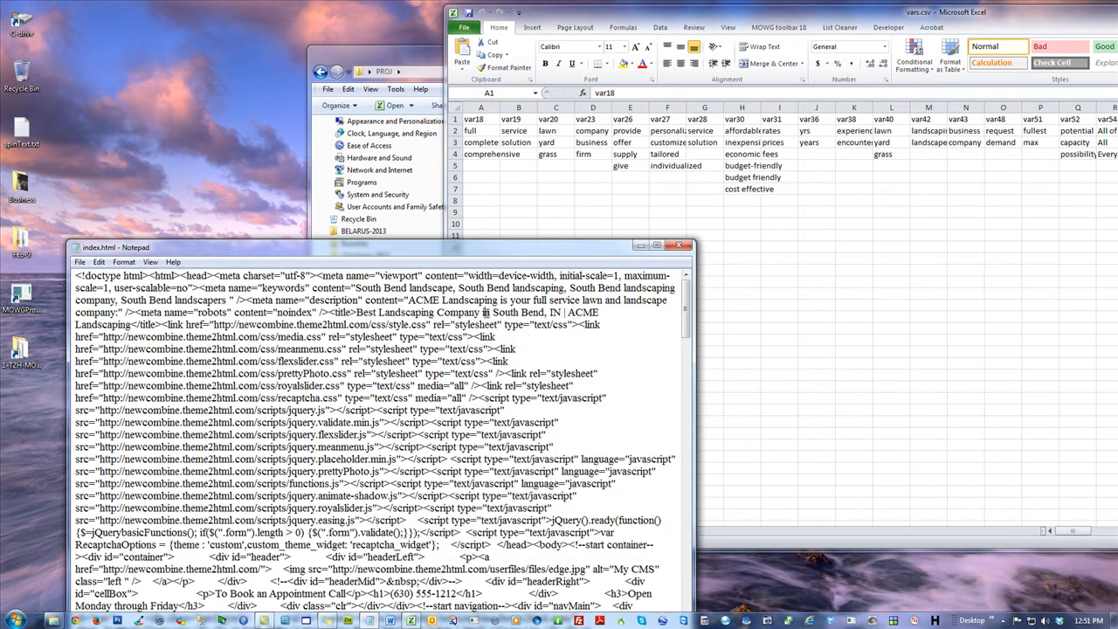
click(522, 311)
click(832, 295)
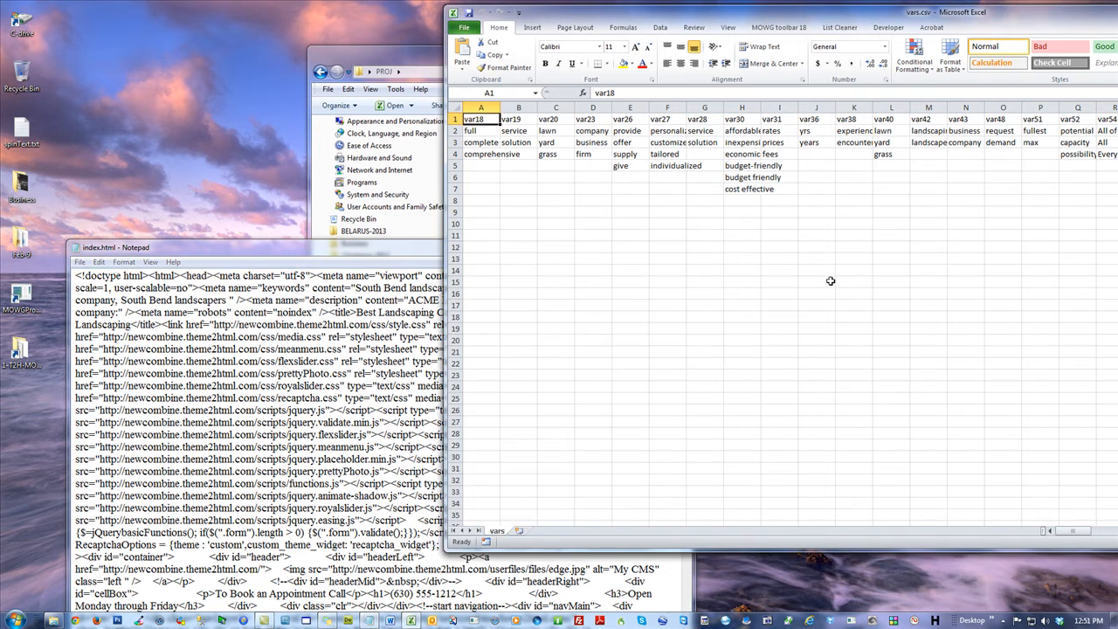
Maximize the vars.csv window and check which variable number the last column uses.
double_click(734, 11)
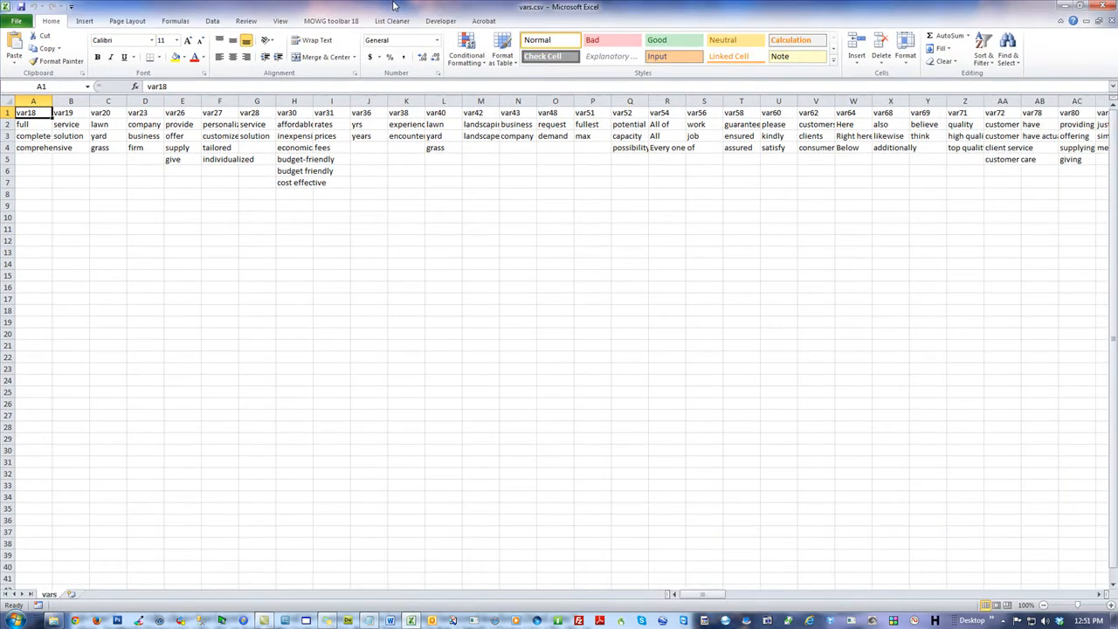
drag(715, 596, 726, 597)
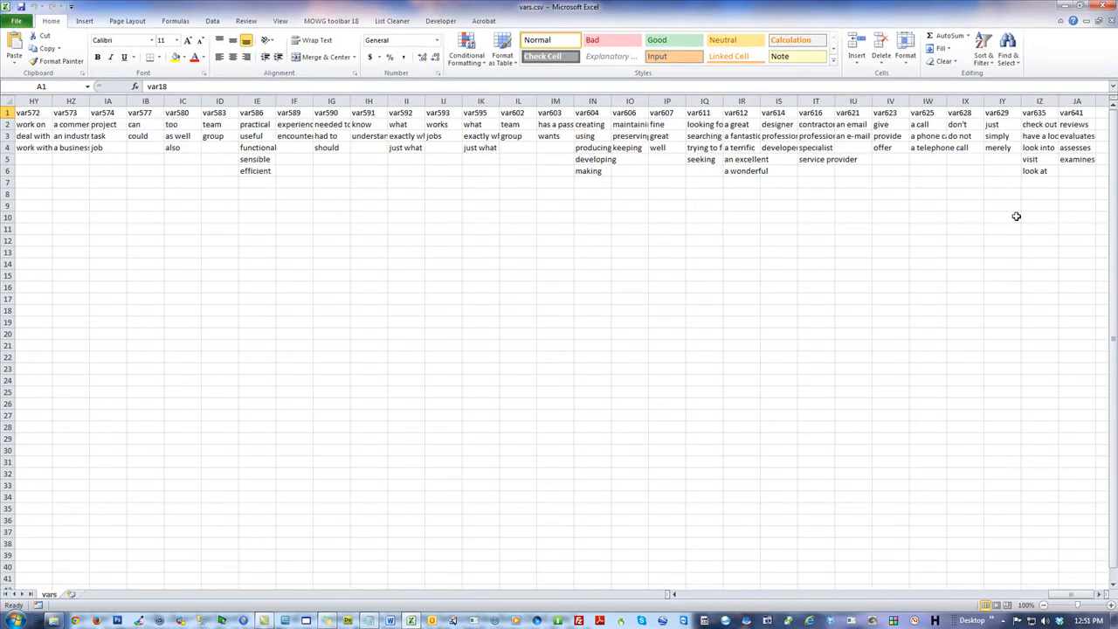
click(1082, 100)
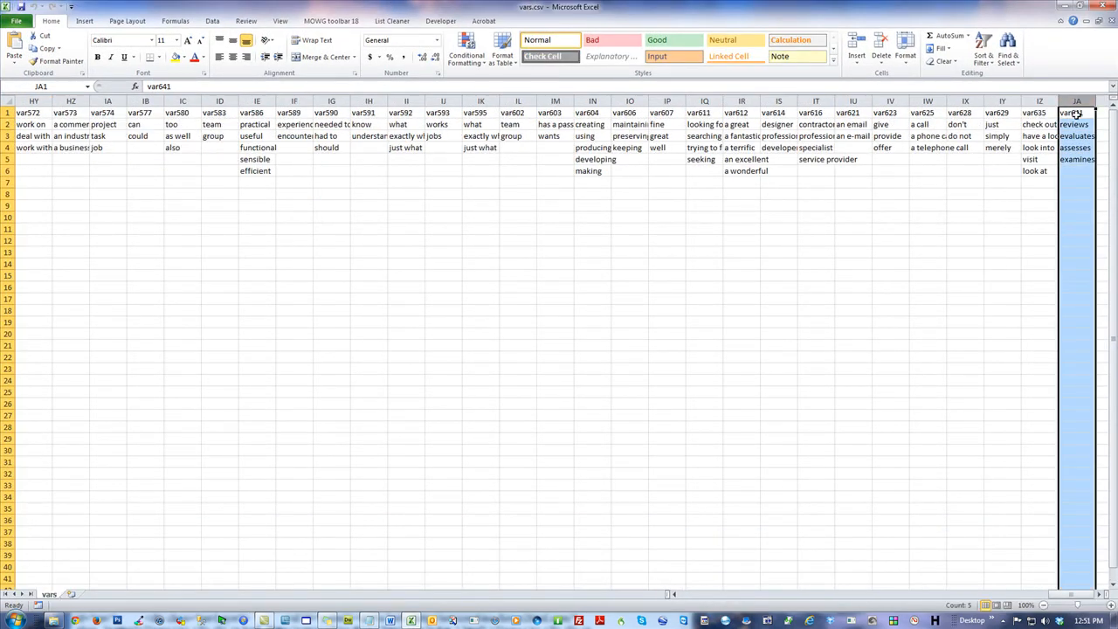
click(972, 228)
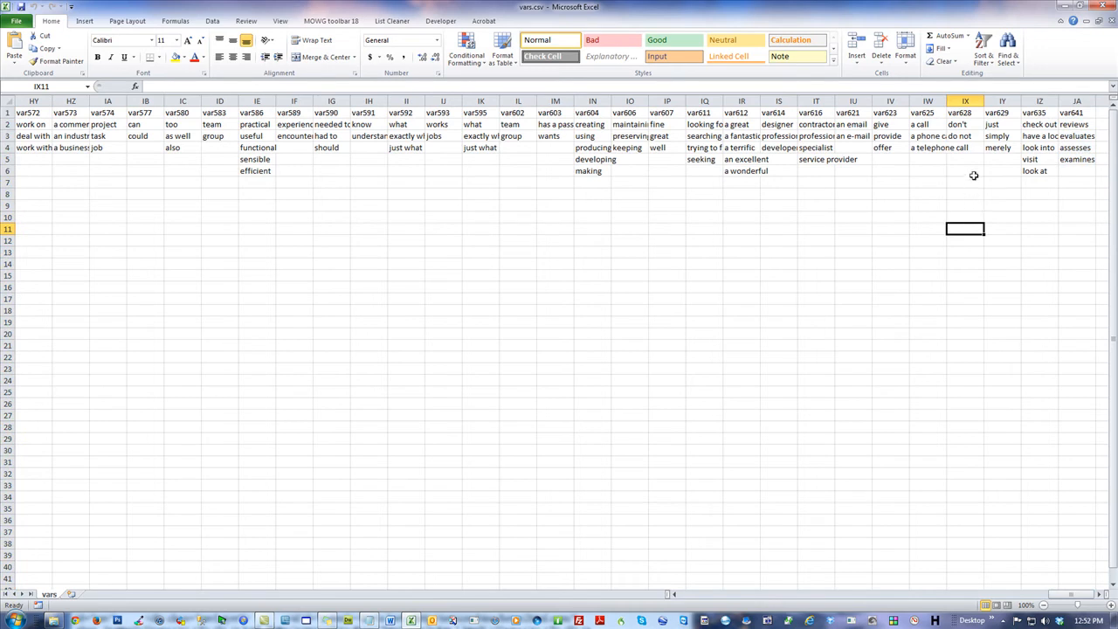
drag(855, 599, 674, 595)
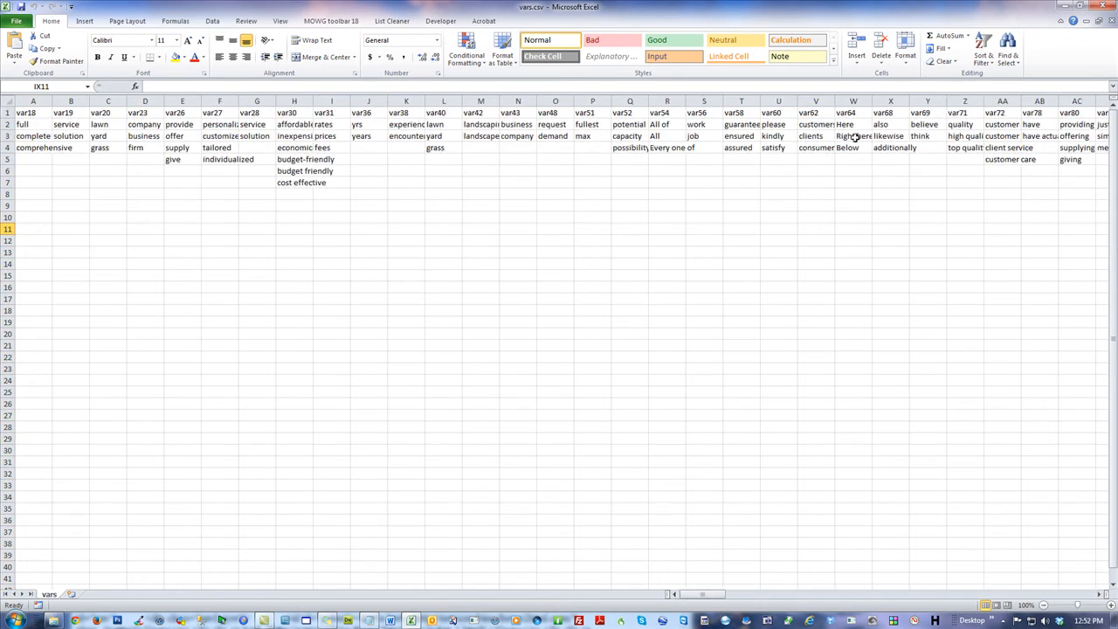
Examine how the variable numbers run across the header row of vars.csv, from the first column through the last one.
click(817, 113)
click(853, 114)
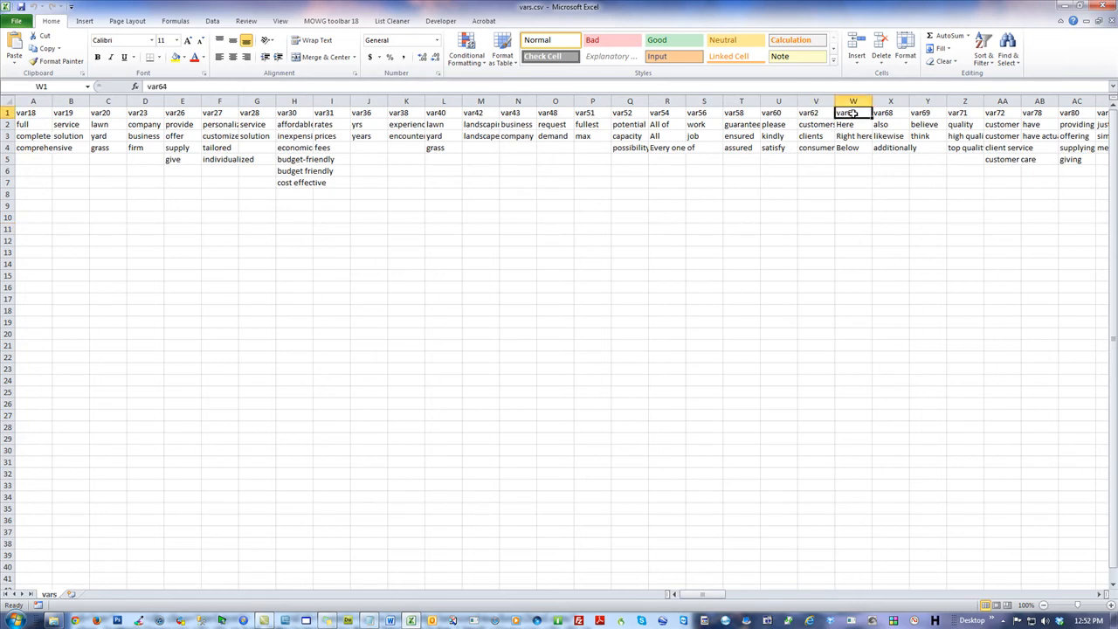
click(817, 112)
click(852, 114)
click(704, 112)
click(741, 112)
click(778, 113)
click(817, 113)
click(853, 113)
click(790, 231)
drag(686, 594, 1075, 577)
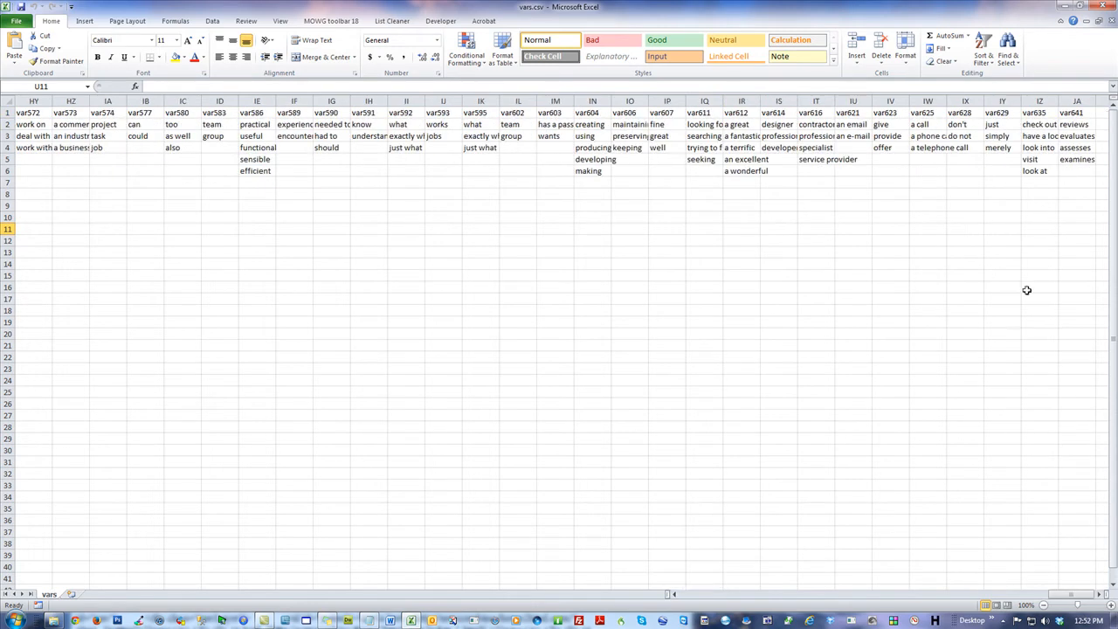
click(1076, 100)
click(853, 217)
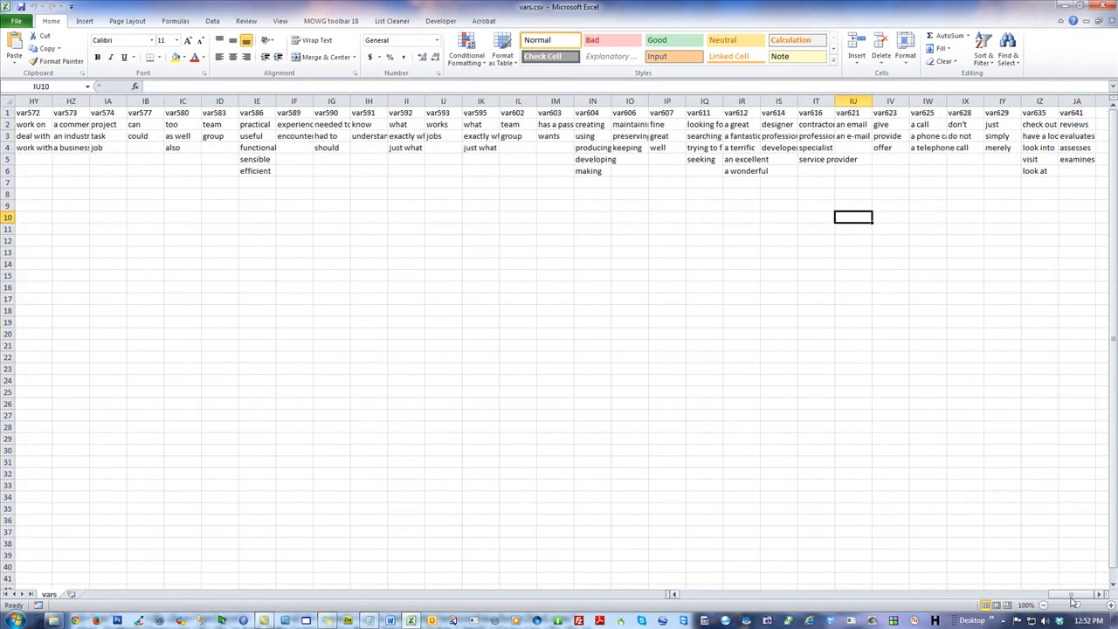
drag(1072, 593, 703, 593)
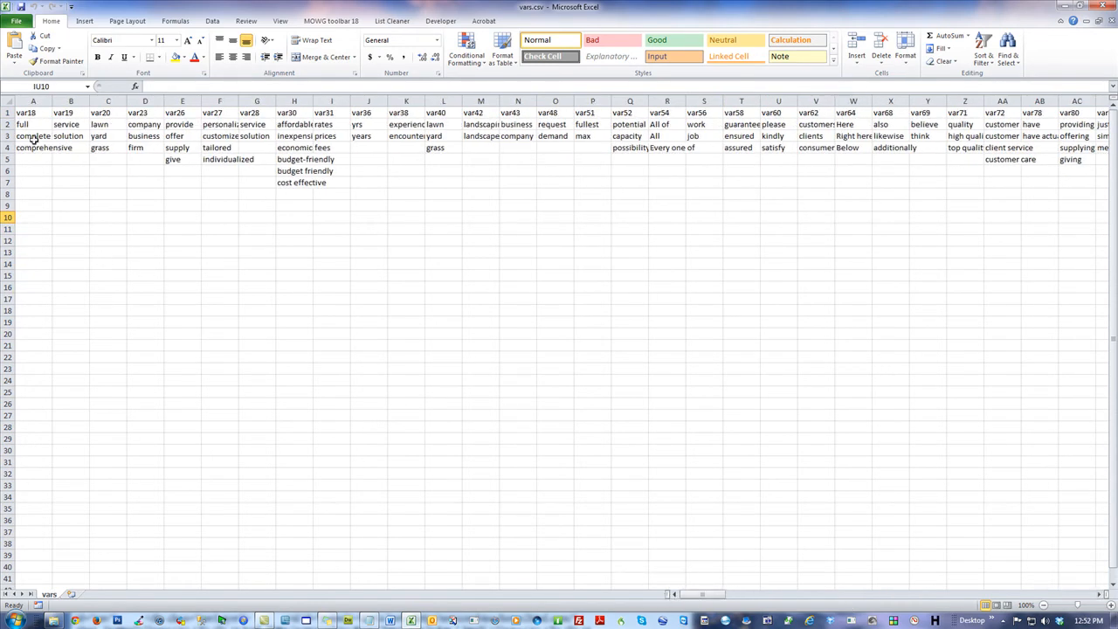
Insert five blank columns before the var18 column in vars.csv.
drag(33, 101, 197, 103)
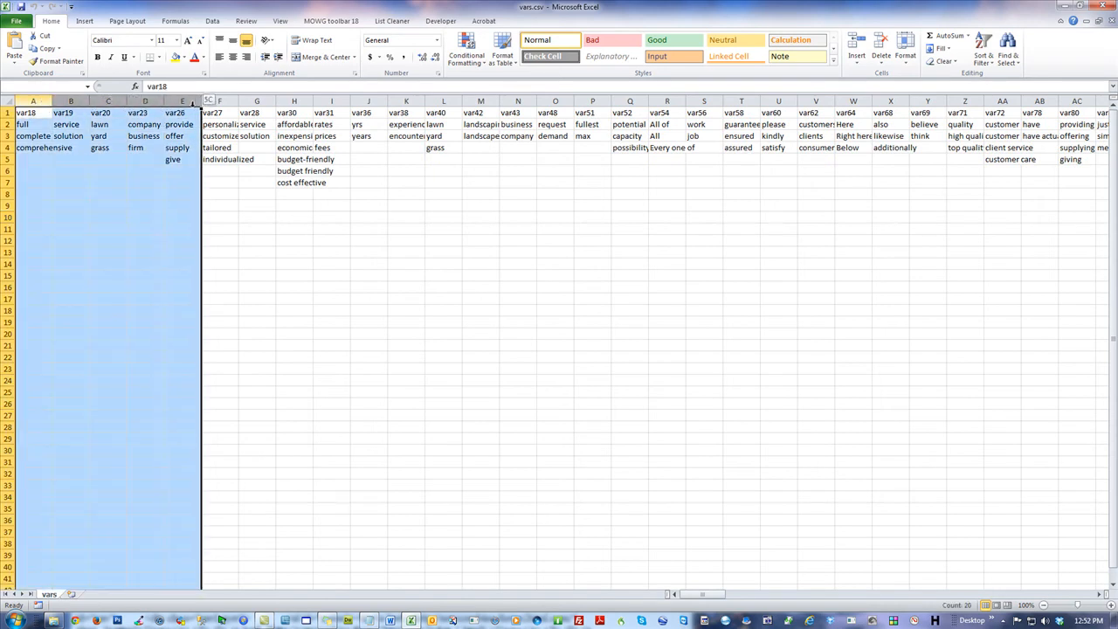
right_click(110, 218)
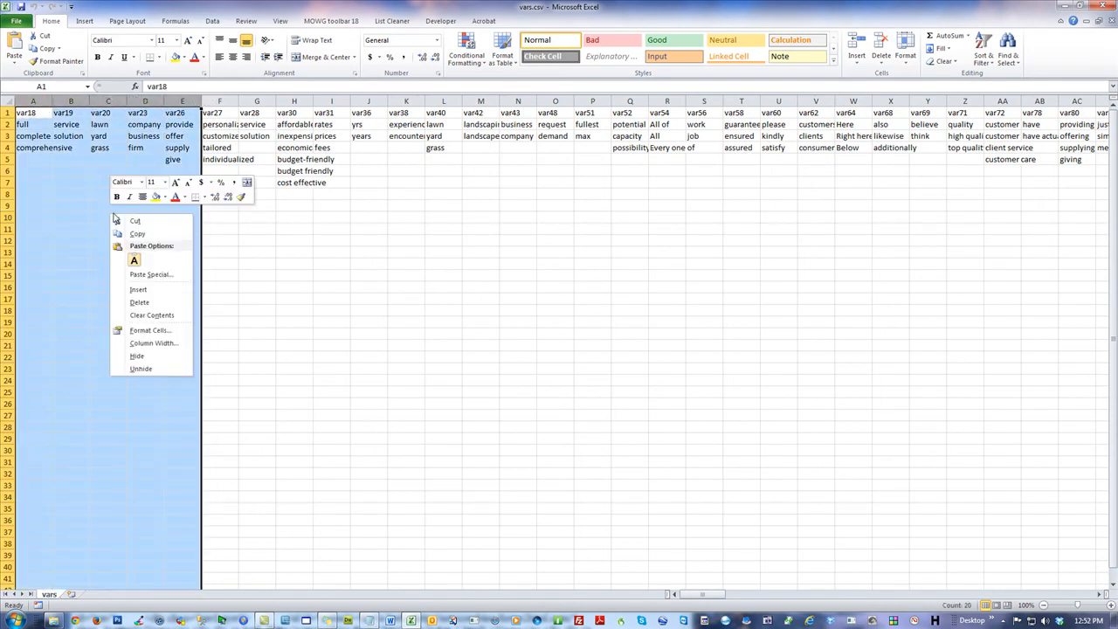
click(138, 289)
click(465, 281)
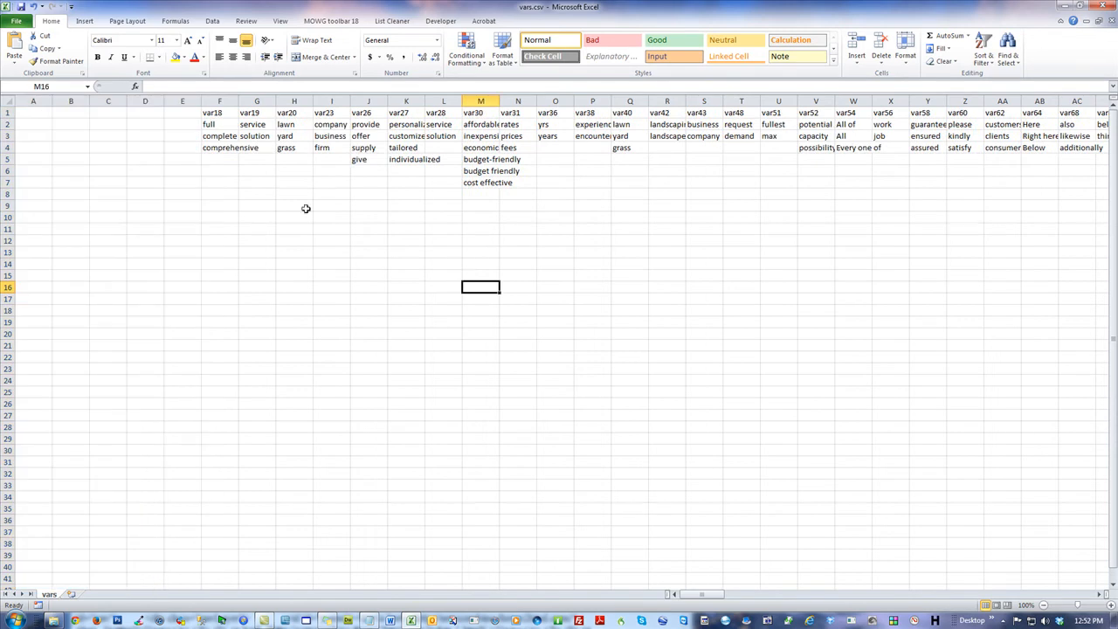
Enter var1000 as the header in A1 and fill the series across to var1004 in E1.
click(32, 114)
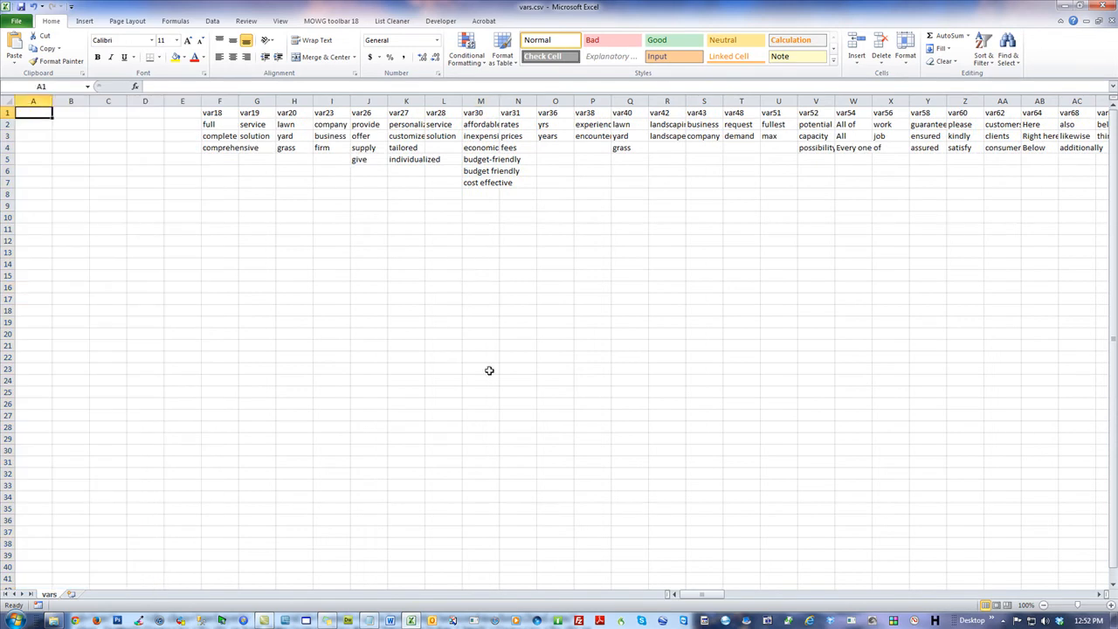
text(VAR)
key(BackSpace)
key(BackSpace)
key(BackSpace)
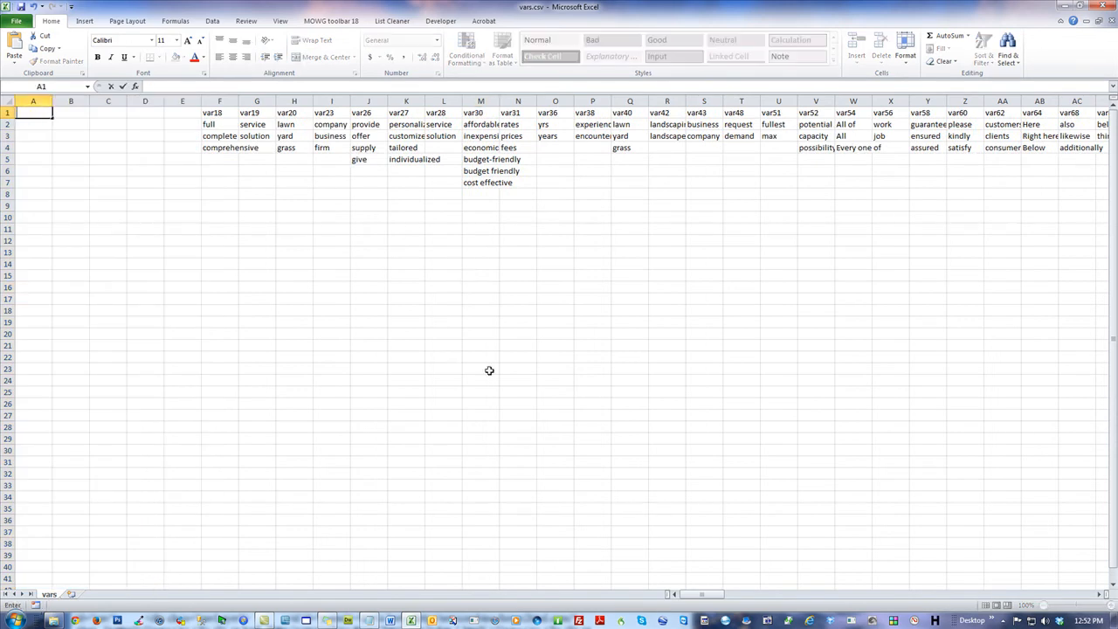
text(var1000)
key(Return)
click(42, 114)
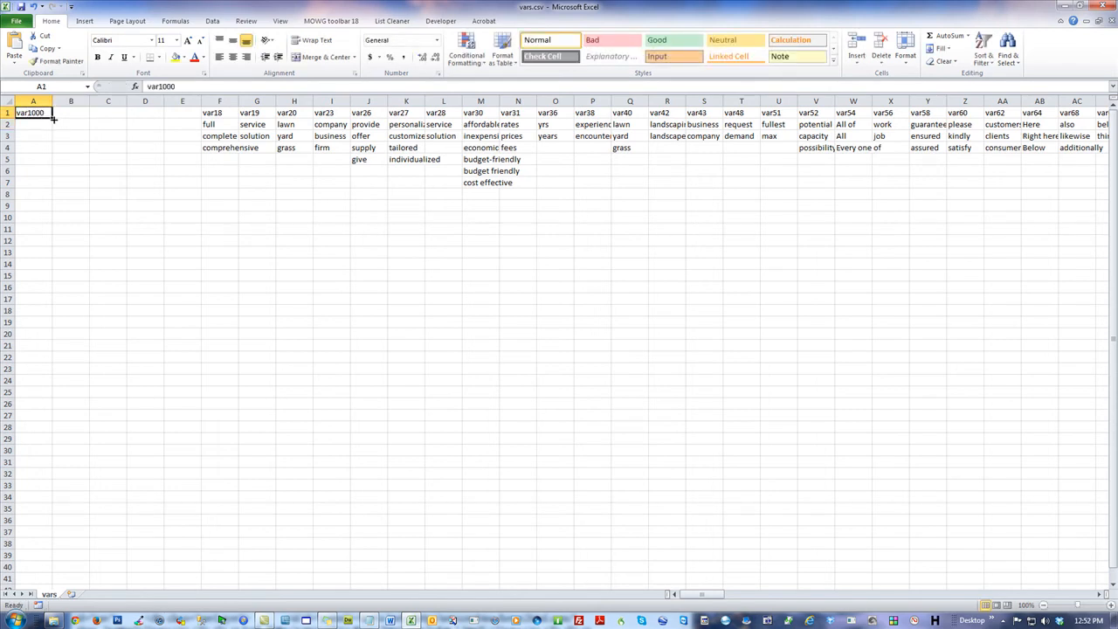
drag(53, 119, 198, 119)
click(332, 241)
Restore the vars.csv window beside the open index.html file and go over the headers var1000 to var1004.
drag(289, 6, 995, 63)
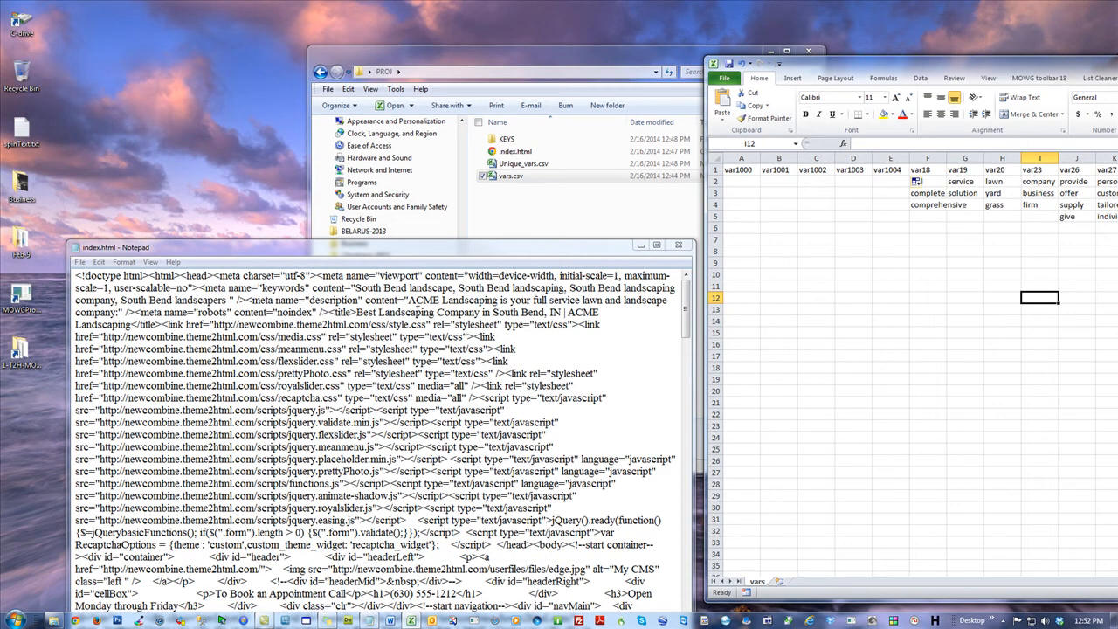
click(845, 243)
click(751, 170)
click(778, 170)
click(813, 171)
click(859, 169)
click(907, 168)
Fill row 2 under var1000 to var1004 with Best, Landscaping, Company, in and South Bend.
click(741, 180)
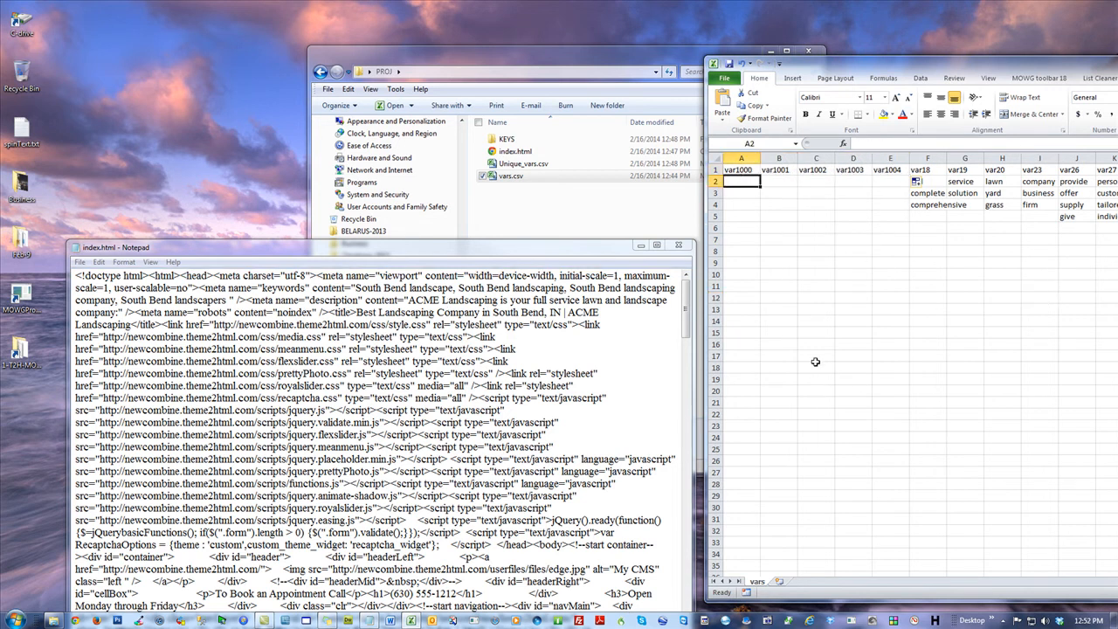
text(Best)
key(Tab)
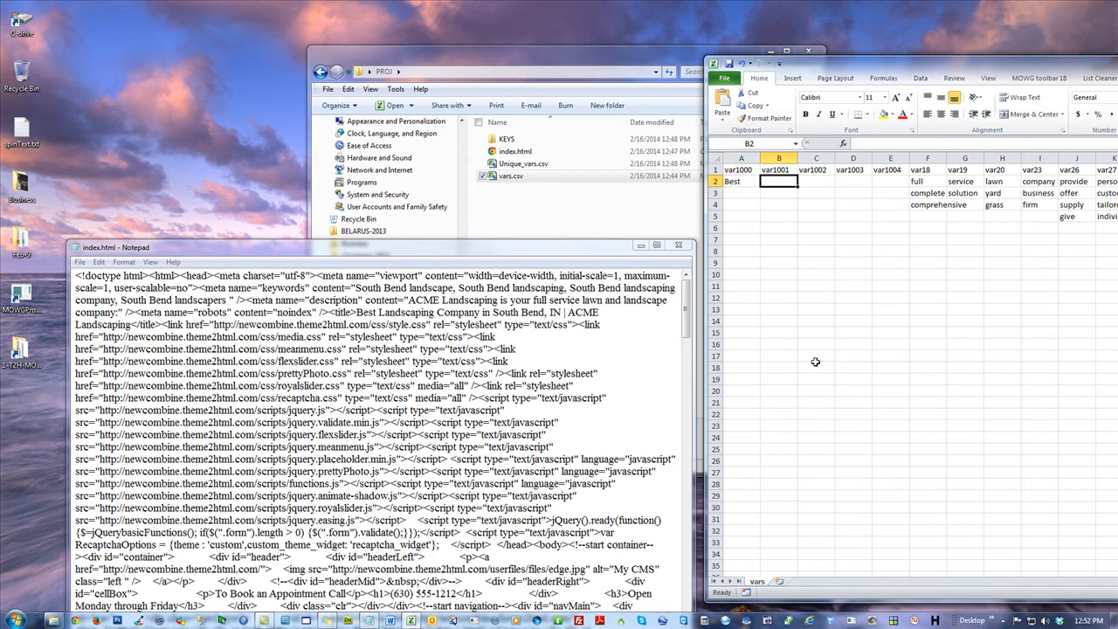
text(Landscaping)
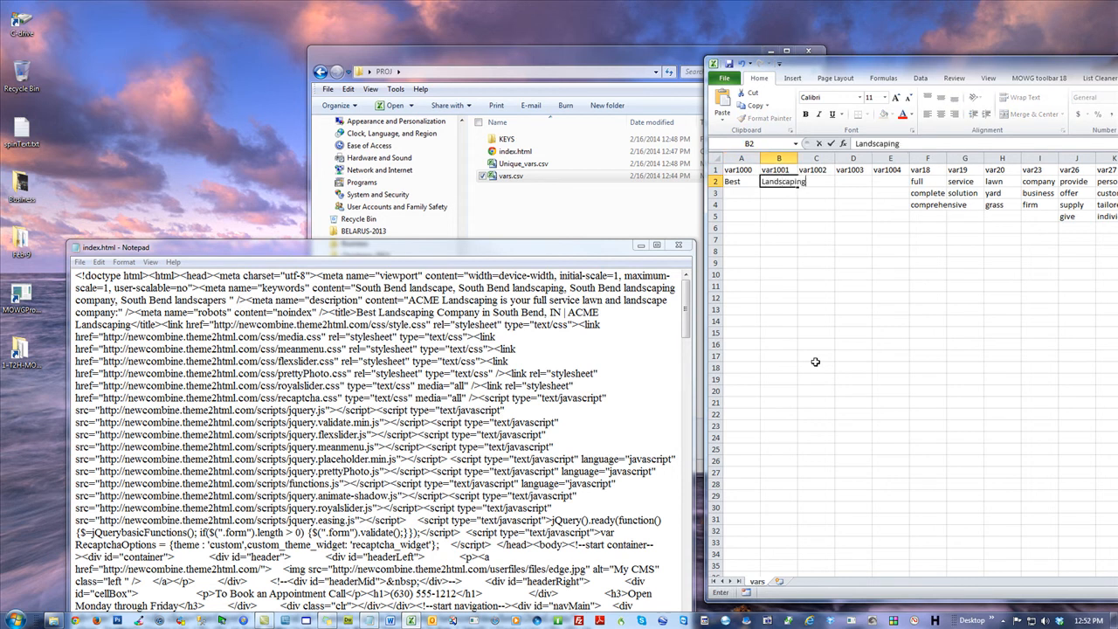
key(Tab)
text(C)
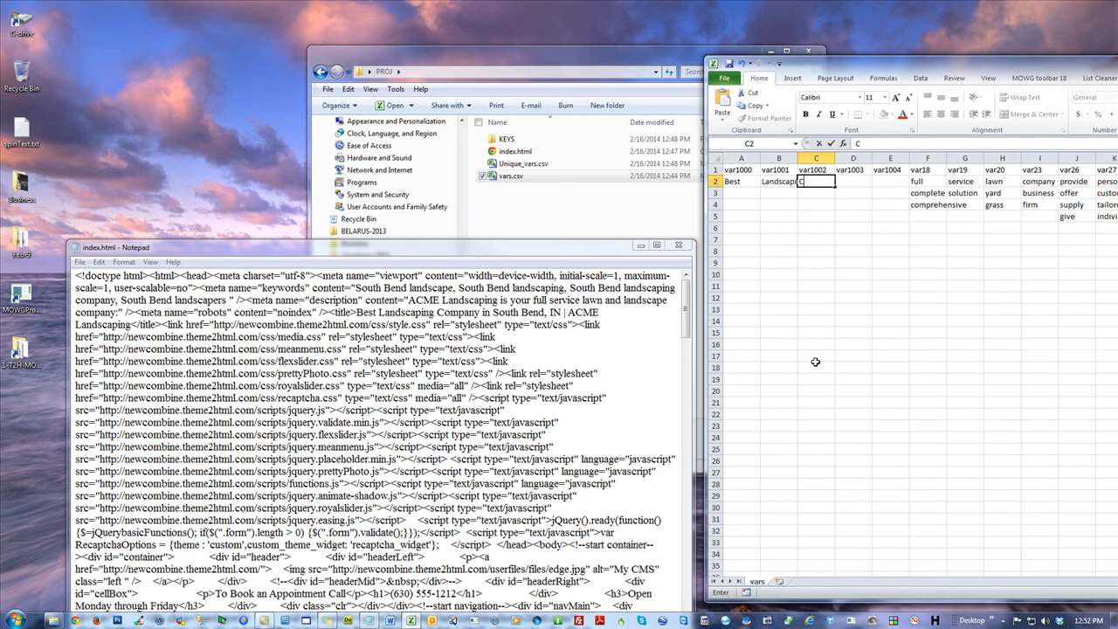
text(ompany)
key(Tab)
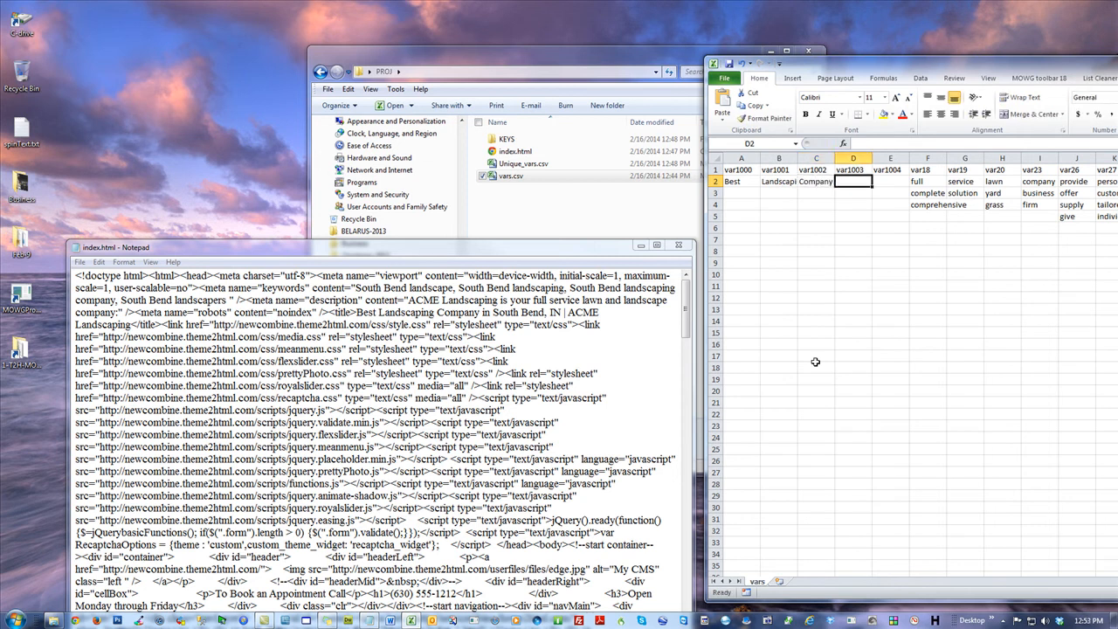
text(in)
key(Tab)
text(South Bend)
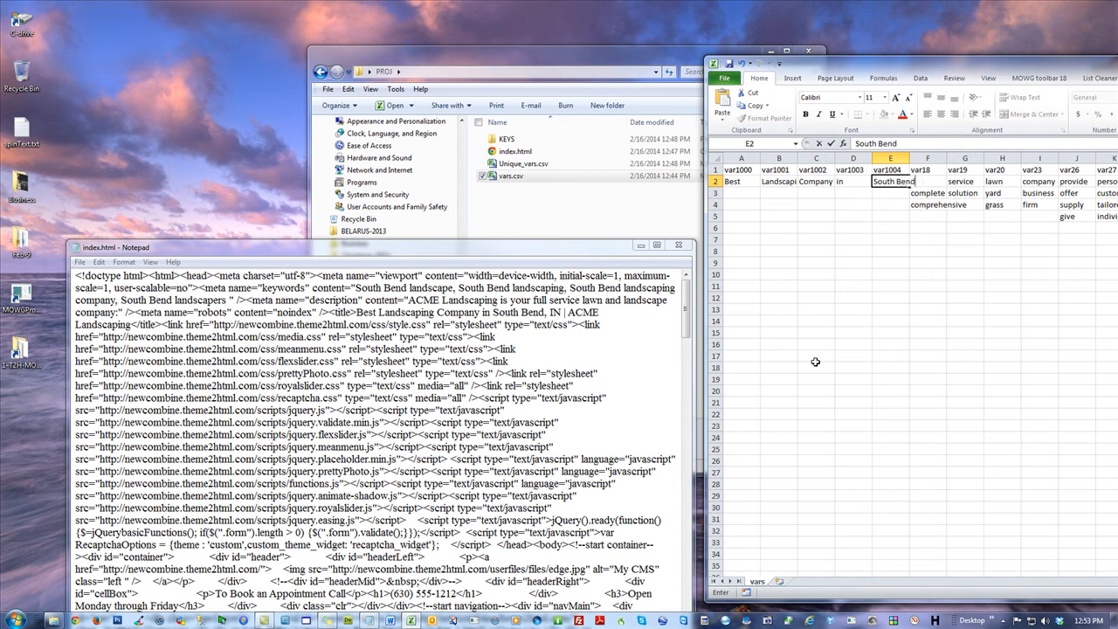
key(Return)
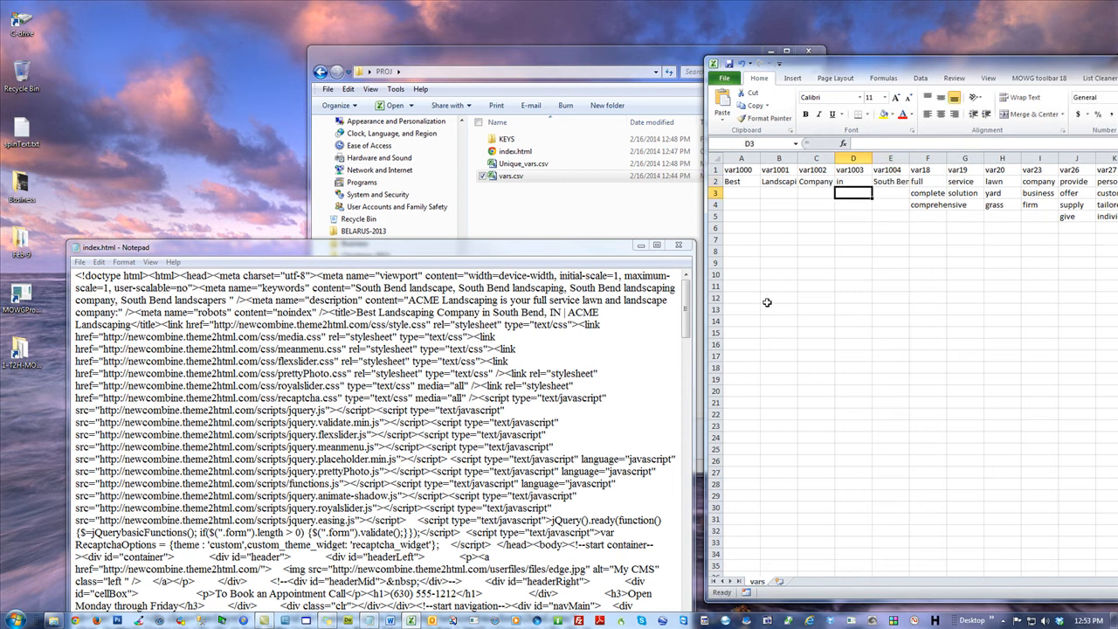
Copy the [%var26%] placeholder from the body text of index.html to reuse its format.
click(747, 169)
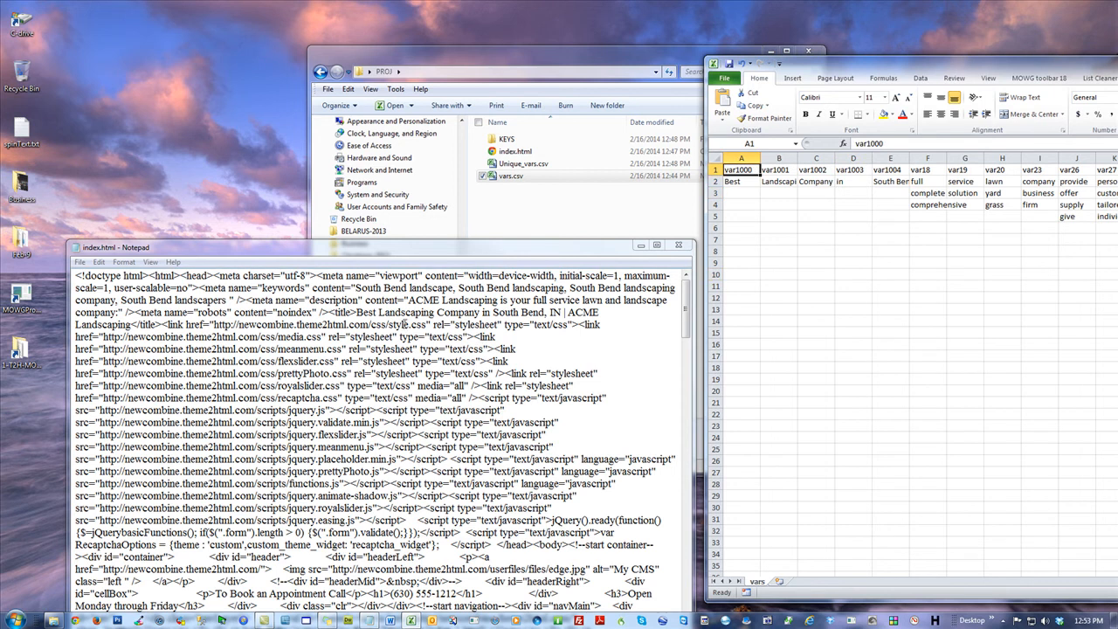
drag(418, 256, 408, 194)
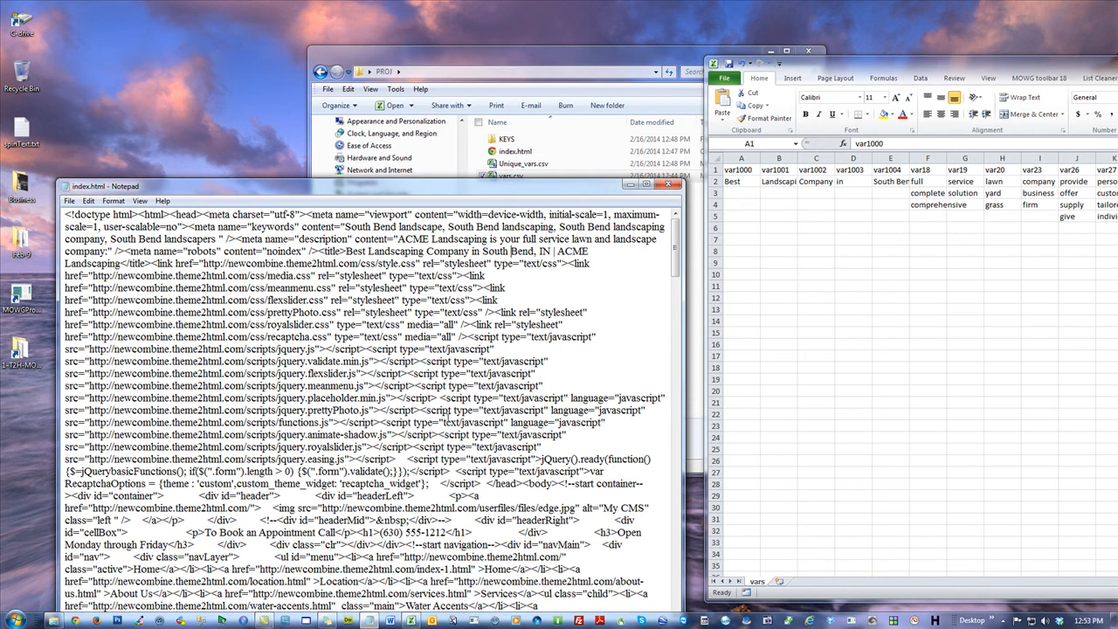
scroll(498, 451, down, 14)
scroll(502, 434, down, 10)
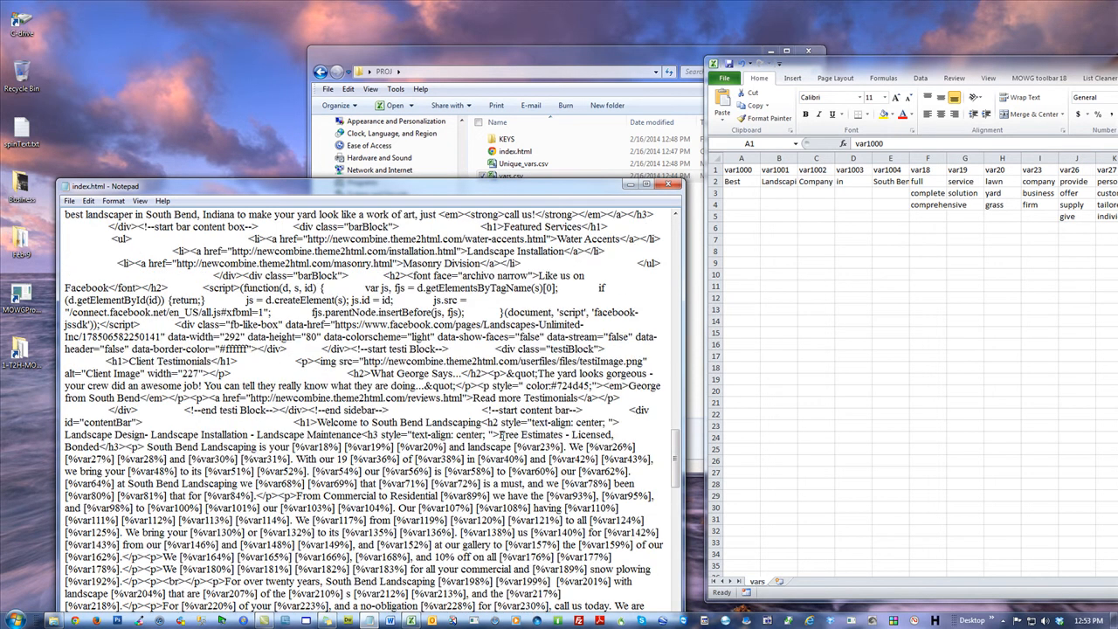
drag(563, 446, 514, 447)
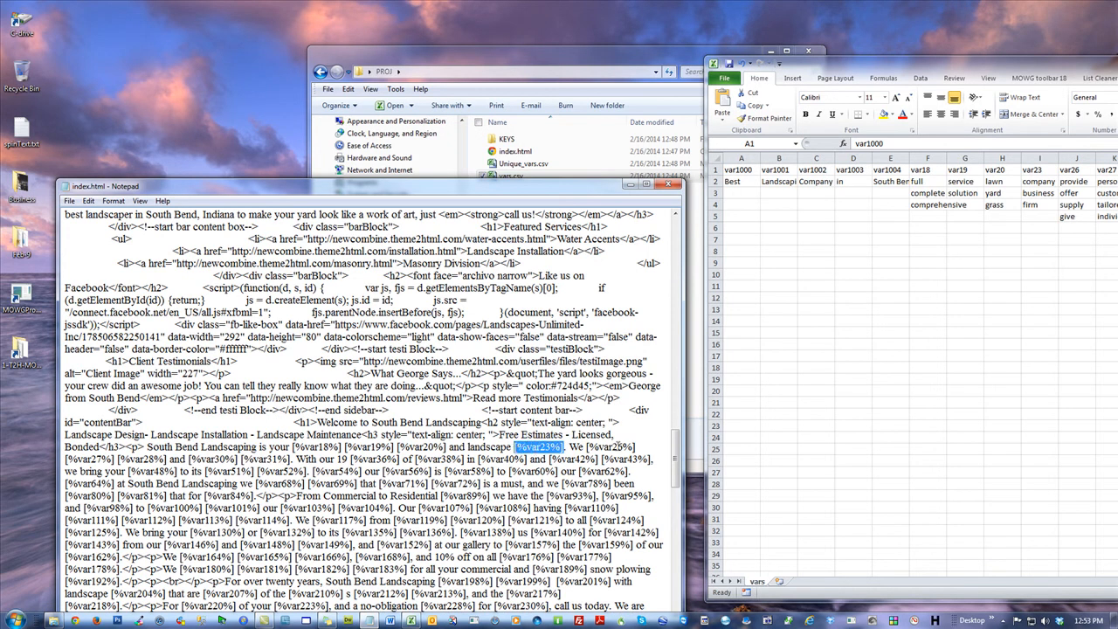
drag(639, 446, 585, 447)
key(ctrl+c)
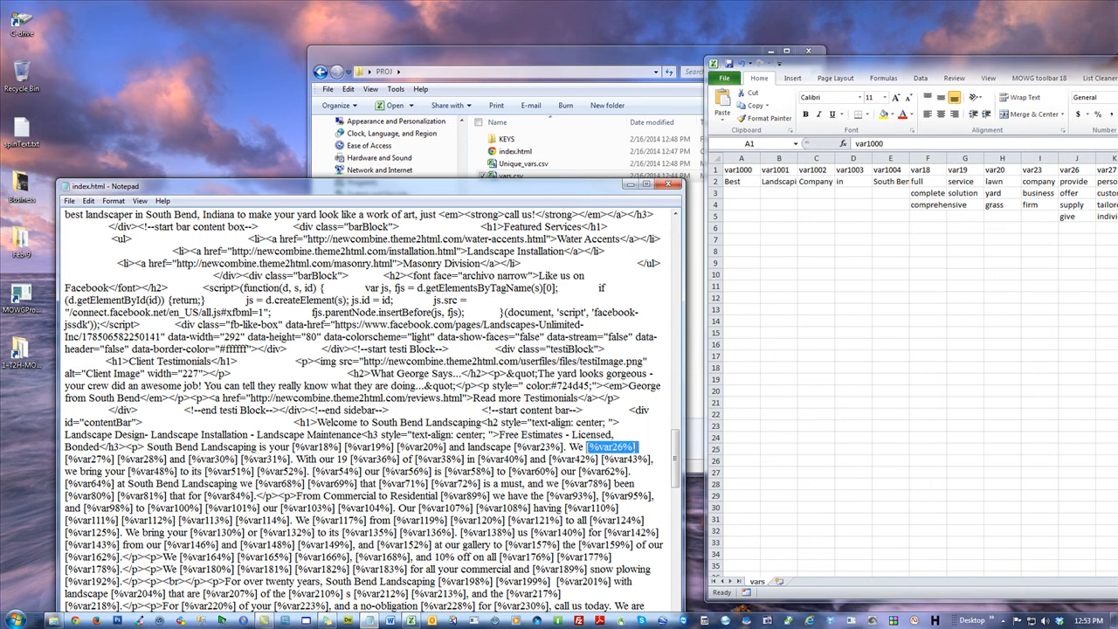
Replace the word Best in the index.html title tag with the copied [%var26%] placeholder.
drag(676, 456, 674, 239)
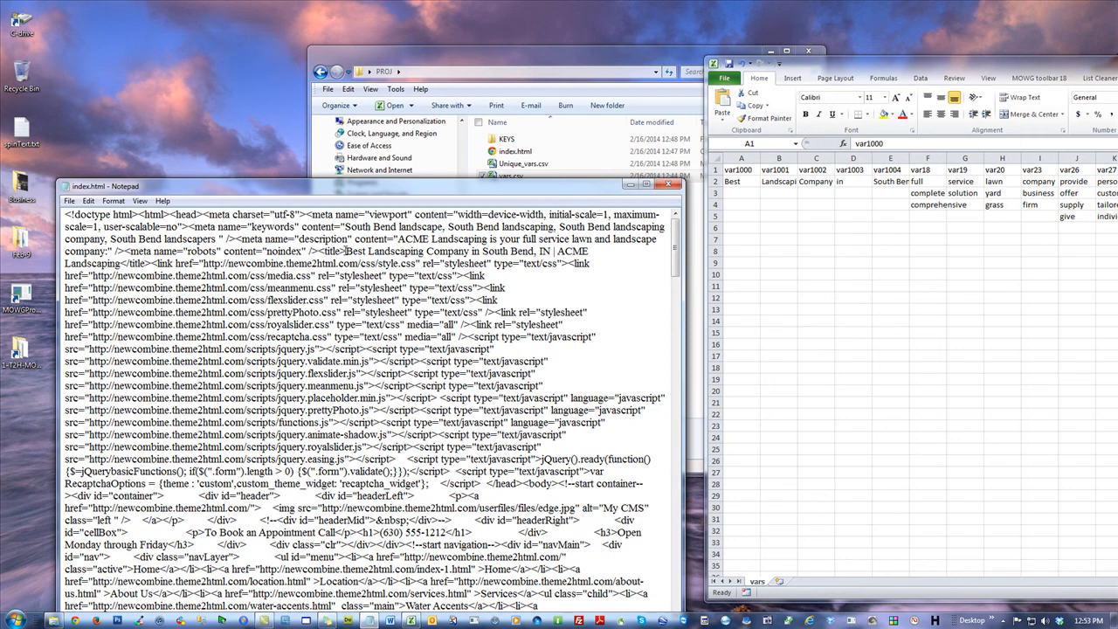
double_click(348, 251)
click(341, 250)
drag(348, 251, 367, 250)
key(ctrl+v)
key(BackSpace)
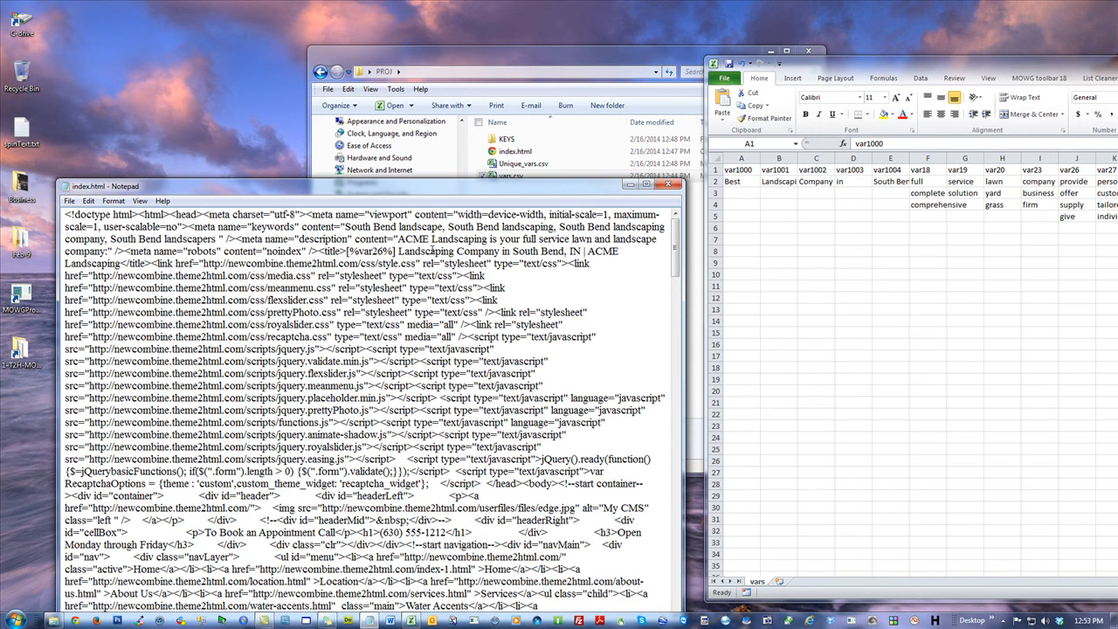
Replace Landscaping, Company, in and South Bend in the title tag with one space-separated [%var26%] placeholder each.
drag(397, 251, 347, 254)
key(ctrl+c)
double_click(428, 252)
key(Delete)
key(ctrl+v)
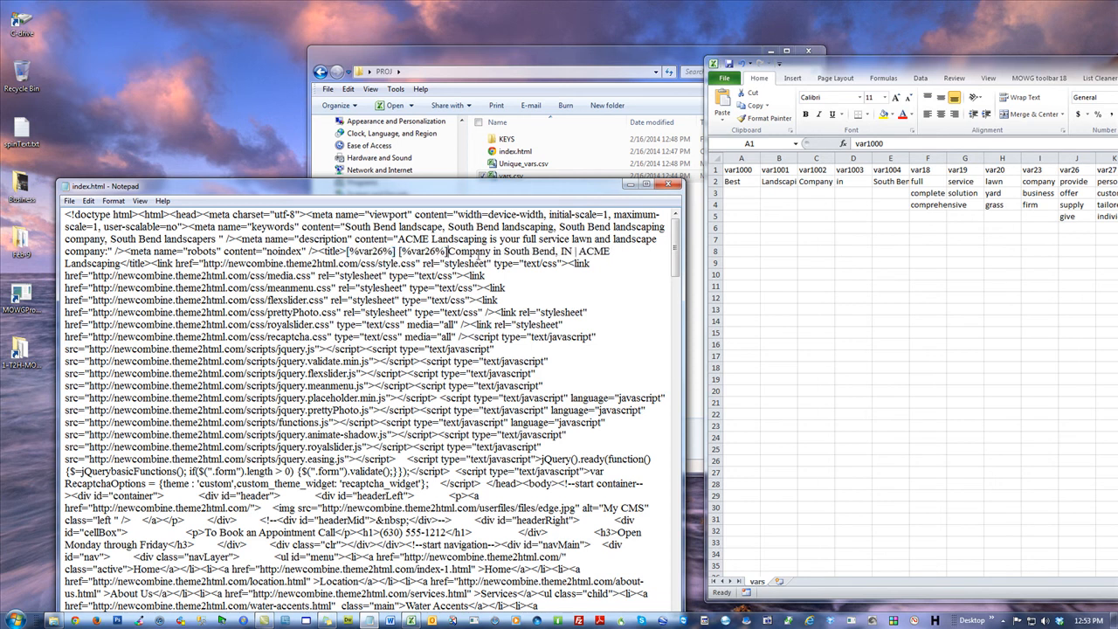
double_click(480, 252)
key(ctrl+v)
double_click(498, 252)
key(ctrl+v)
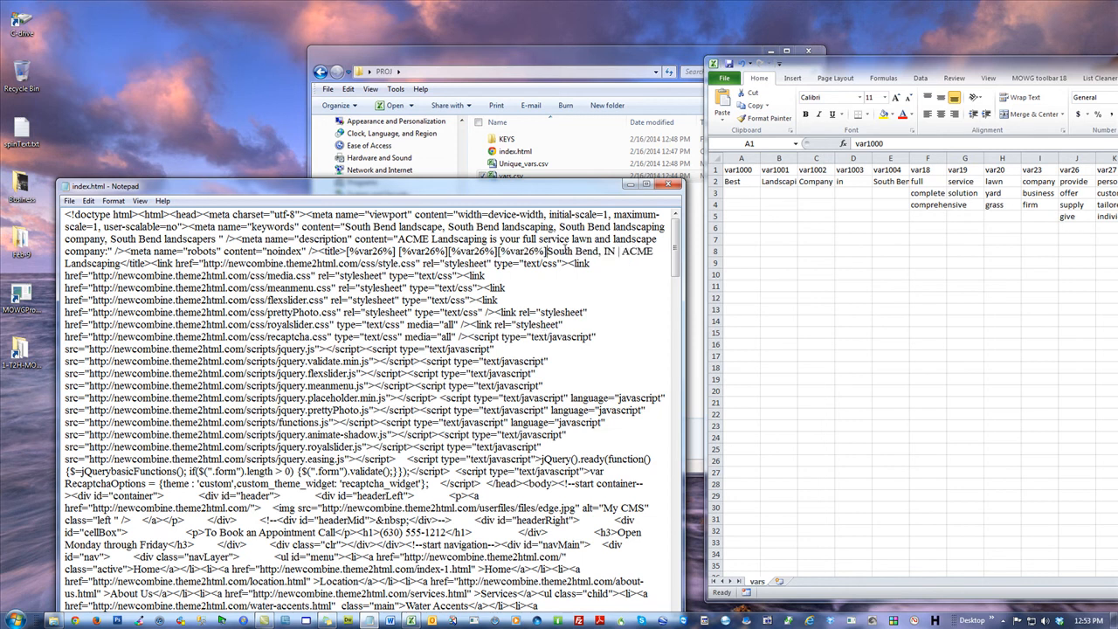
drag(601, 252, 547, 251)
key(ctrl+v)
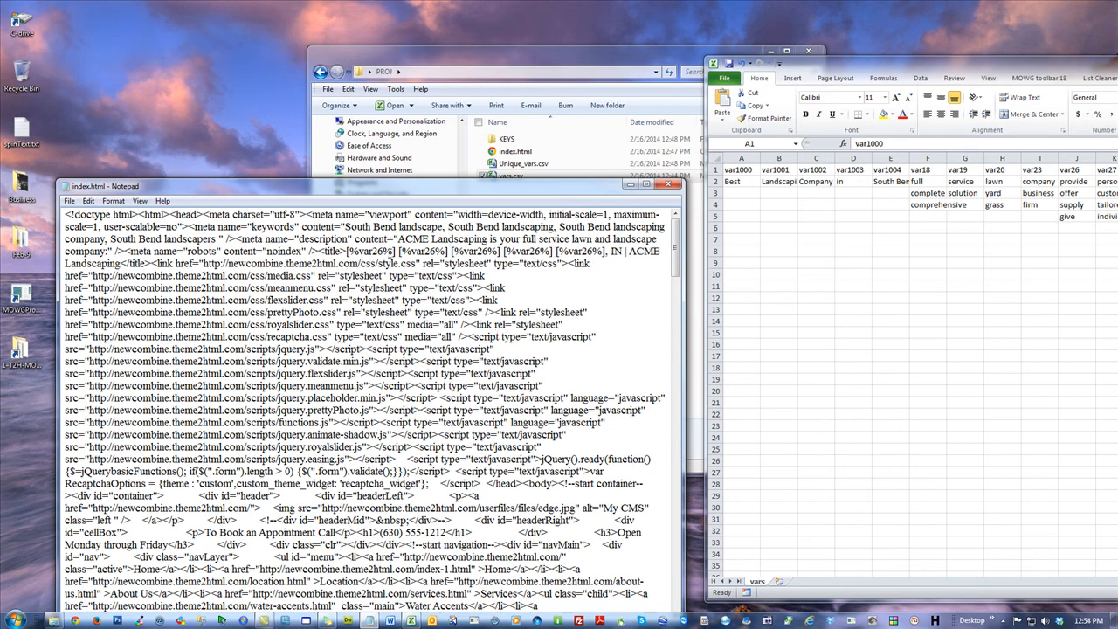
Renumber the first three title placeholders as var1000, var1001 and var1002.
mouse_move(372, 252)
mouse_down()
mouse_move(140, 264)
mouse_move(385, 251)
mouse_up()
text(1000)
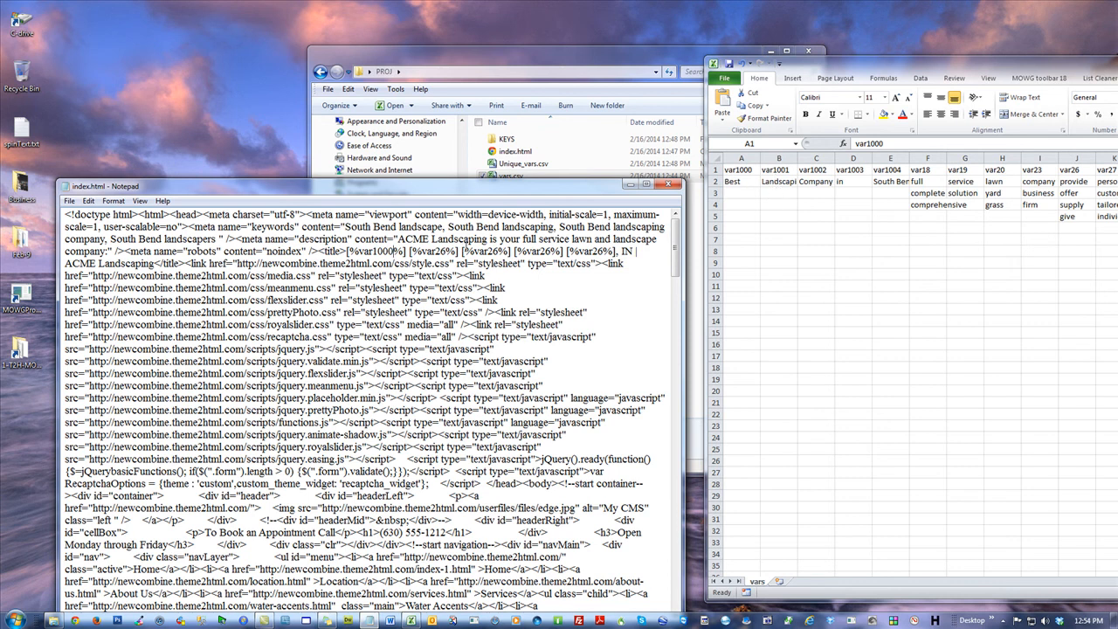
drag(395, 252, 376, 252)
drag(446, 252, 435, 252)
text(1001)
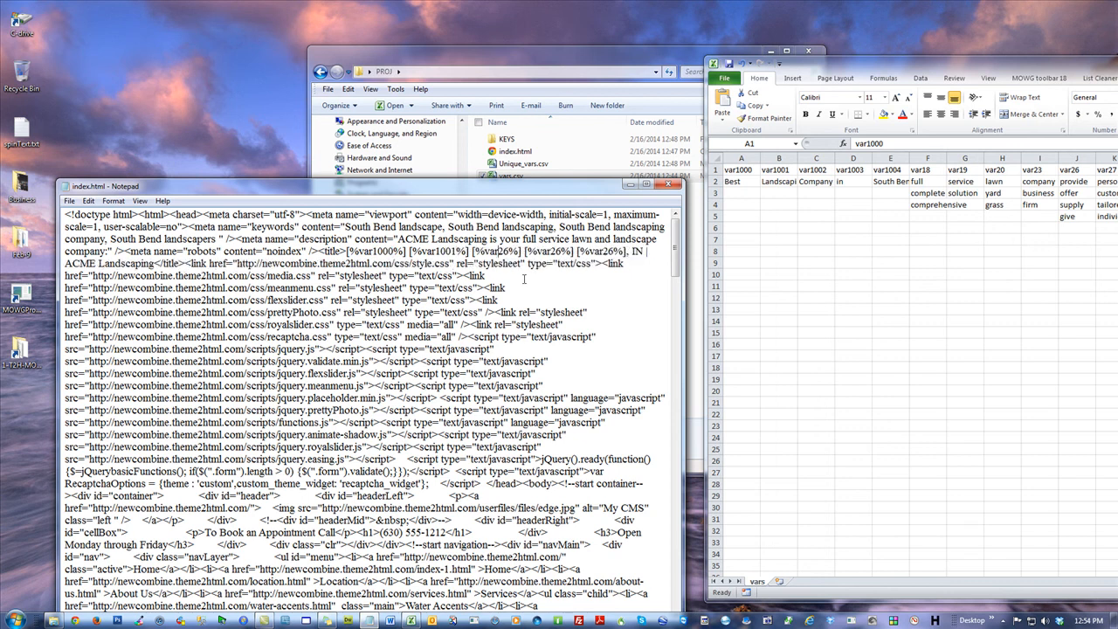
text(100)
key(Delete)
key(Delete)
text(2)
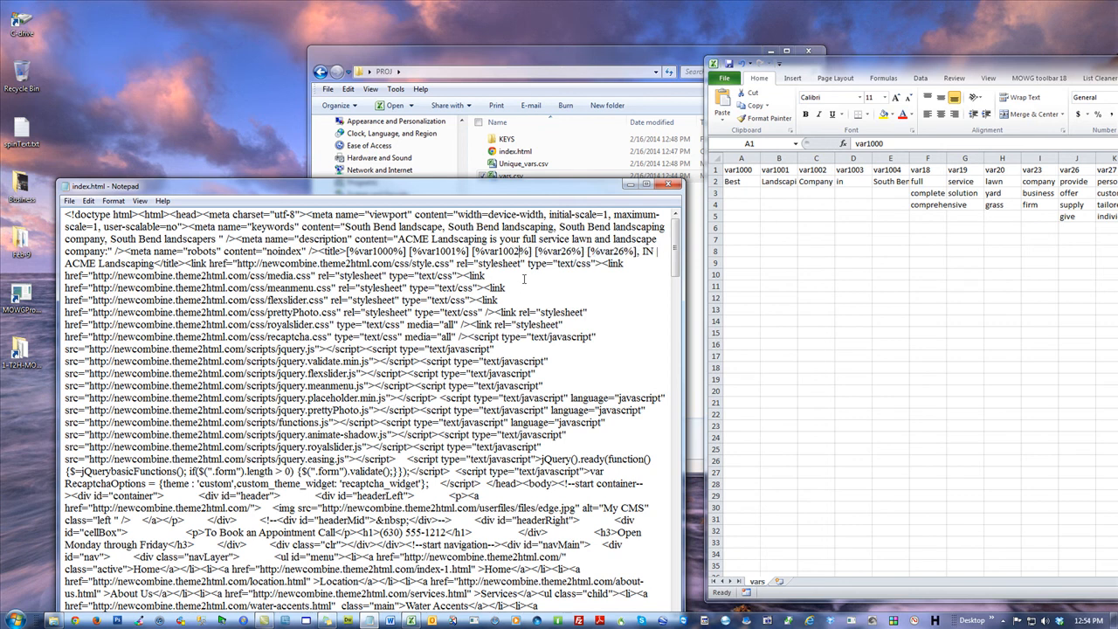
Renumber the last two title placeholders as var1003 and var1004, and save index.html.
key(Delete)
key(Delete)
text(1003)
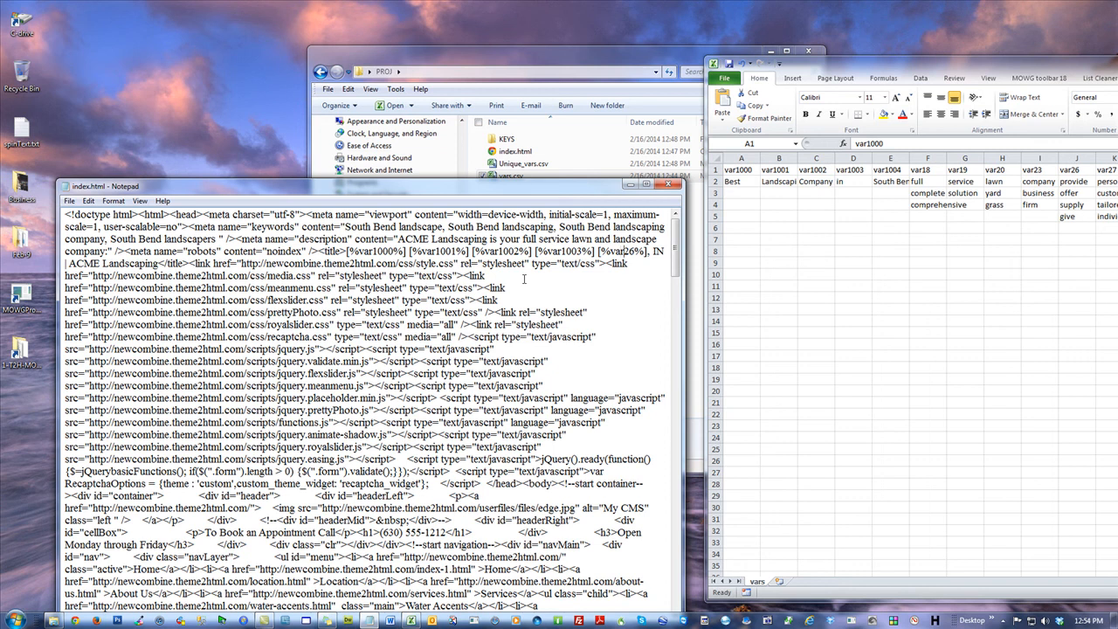
key(Delete)
key(Delete)
text(1004)
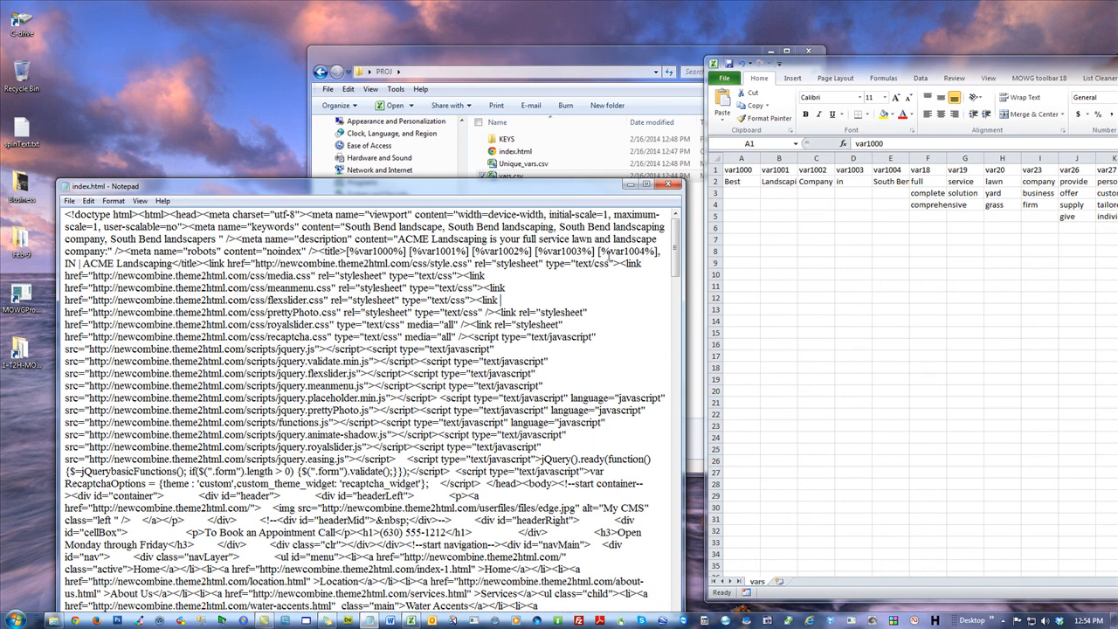
click(69, 201)
click(108, 240)
Enter the var1000 alternatives Top, Most Trusted, Trustworthy and Most Trustworthy in A3:A6 of vars.csv.
click(888, 268)
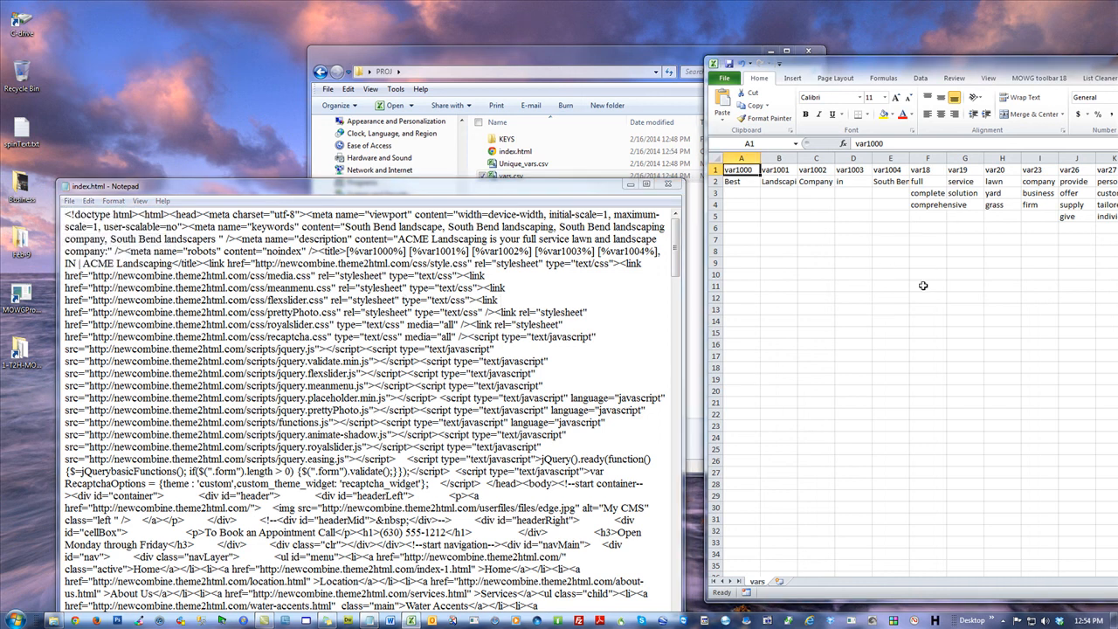
click(739, 194)
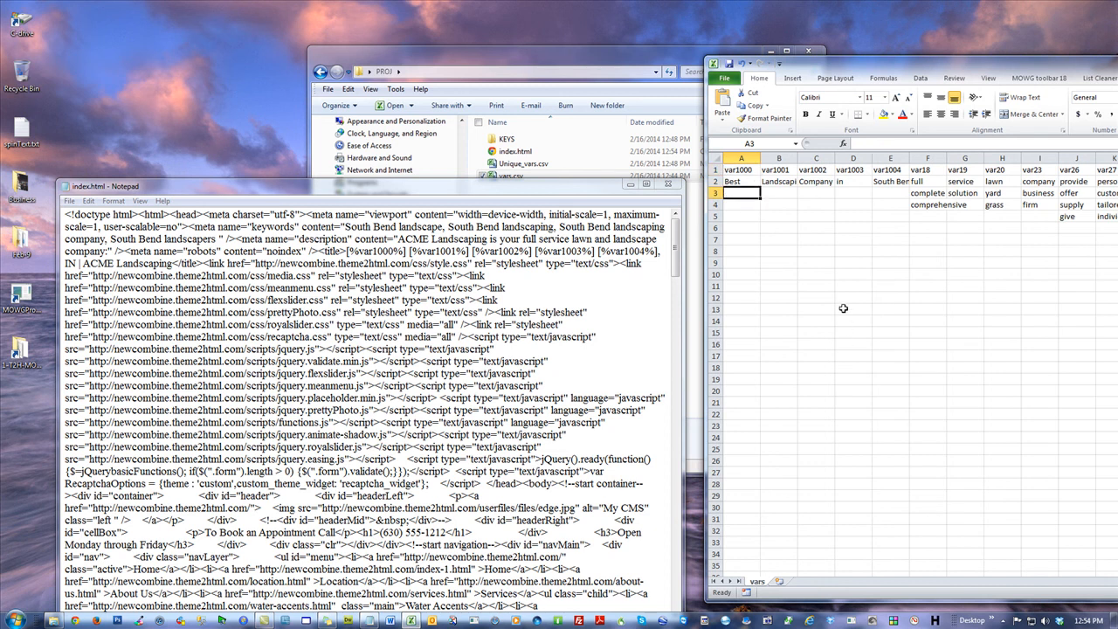
text(Top)
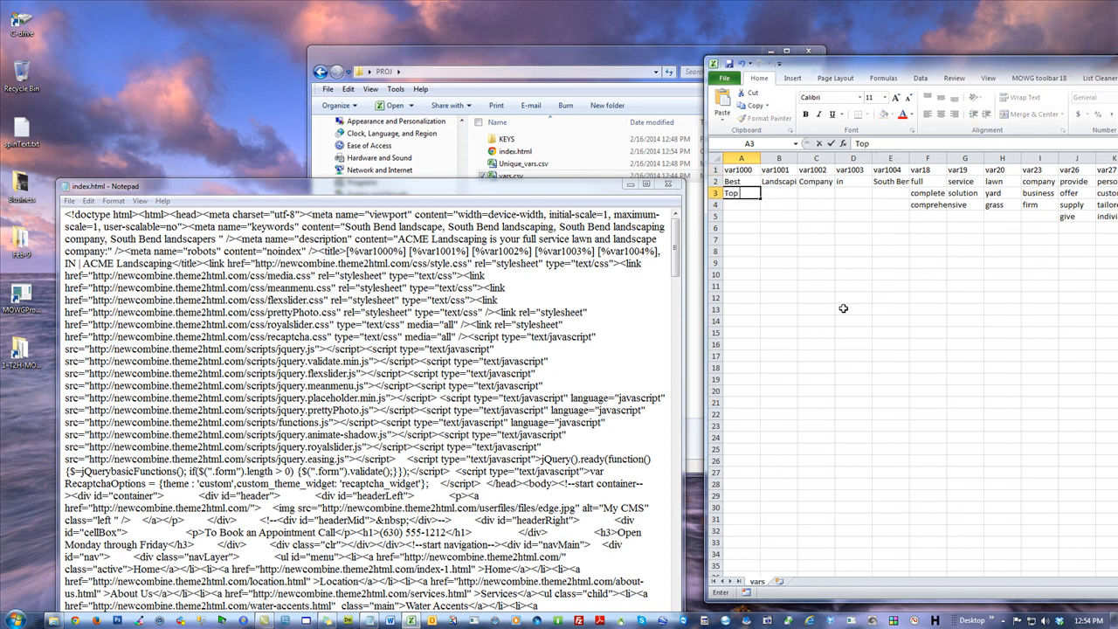
key(Return)
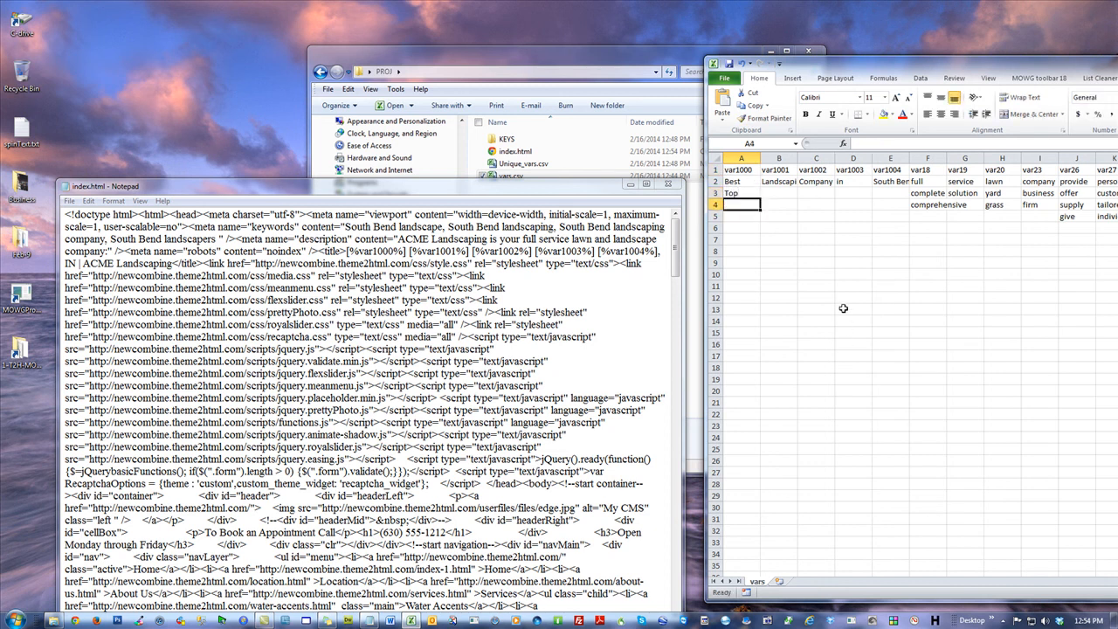
text(M)
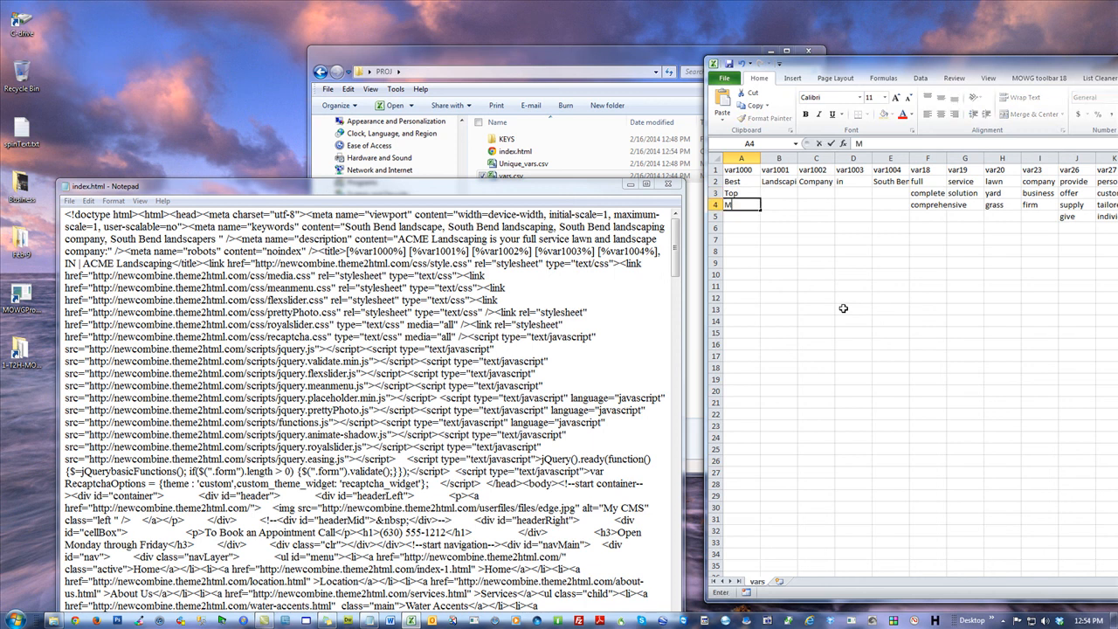
text(ost Trusted)
key(Return)
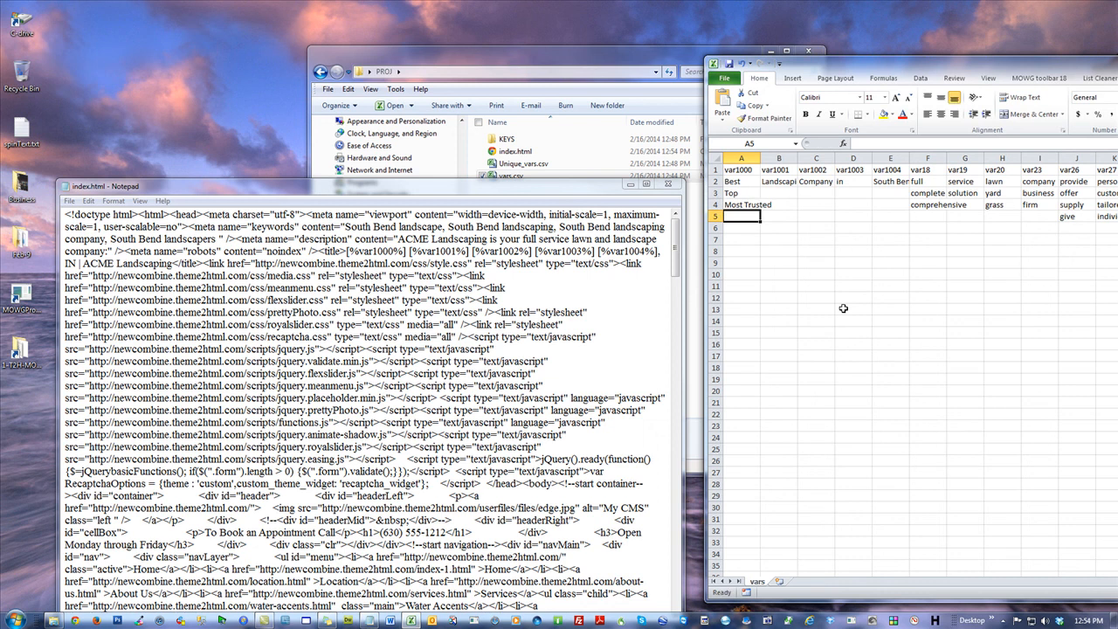
text(Trust)
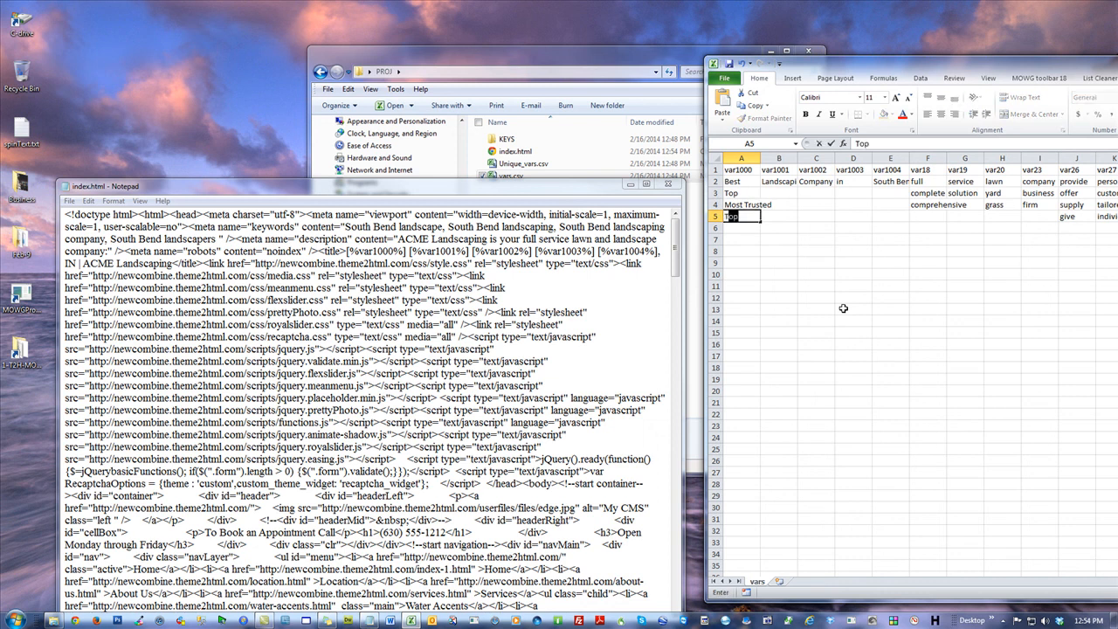
text(worthy)
key(Return)
text(Most Trust)
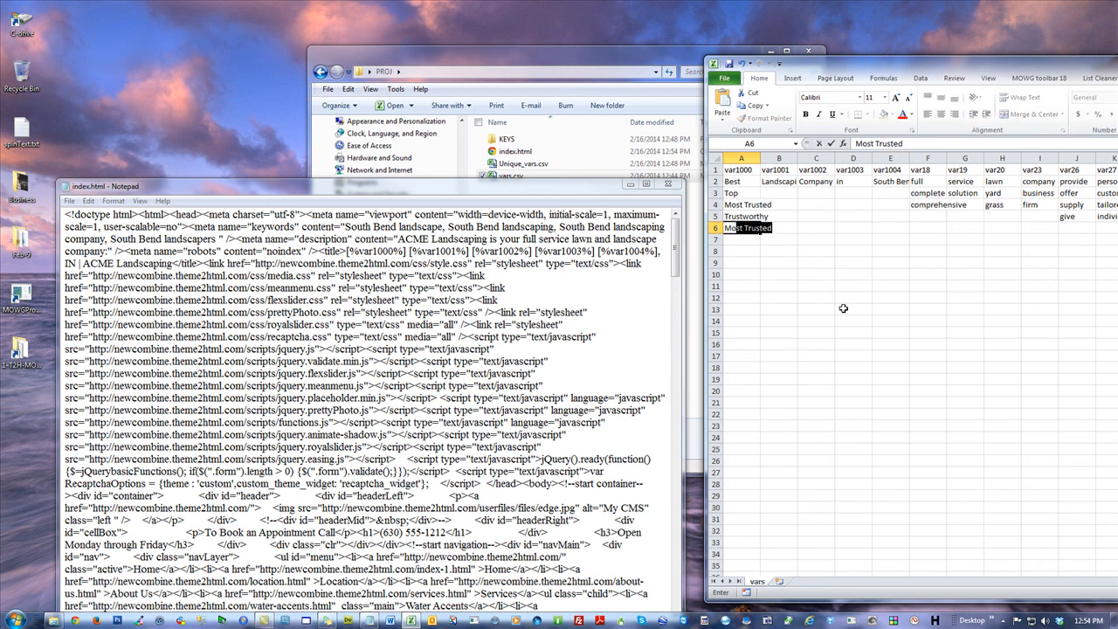
text(worthy)
key(Return)
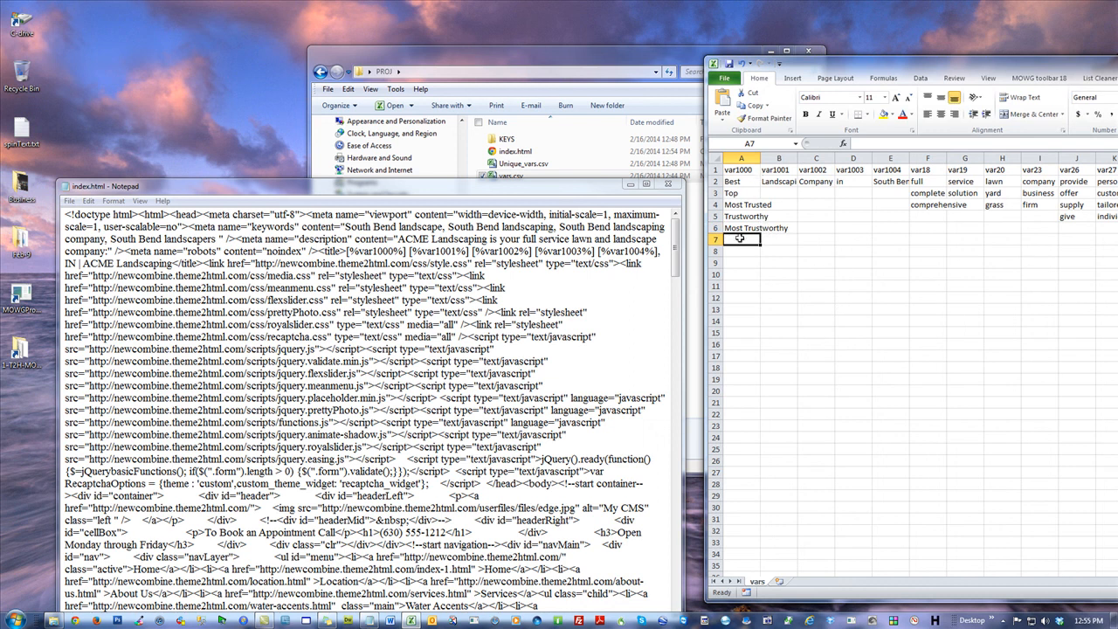
Enter Best in A7, select that cell, and bring up the MOWG tools with the vars.csv window fully in view.
text(Best)
key(Return)
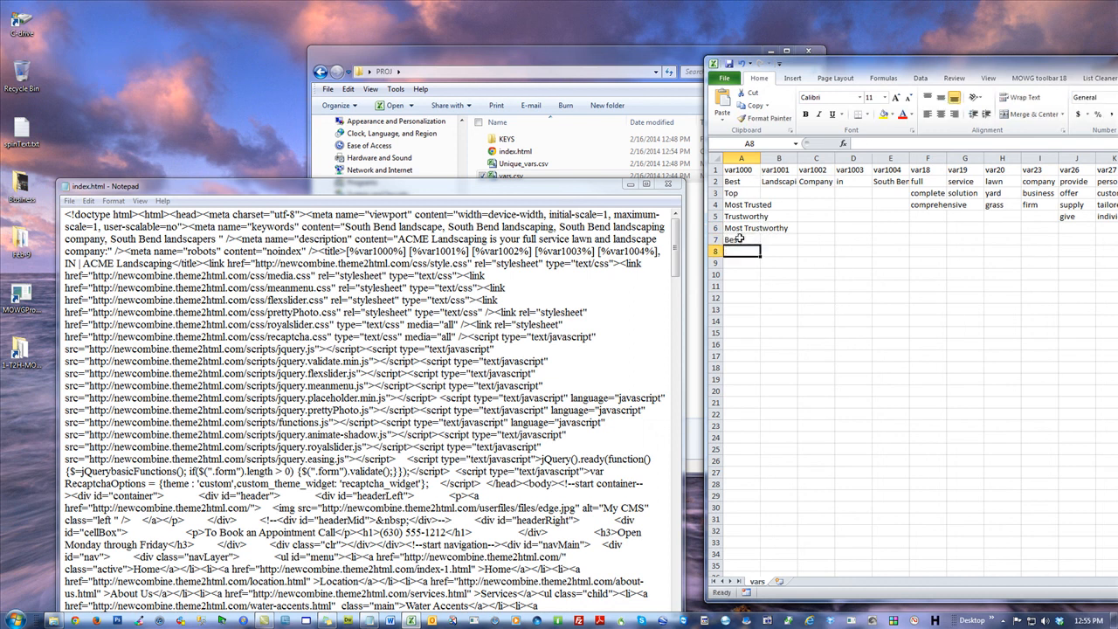
click(739, 185)
click(738, 239)
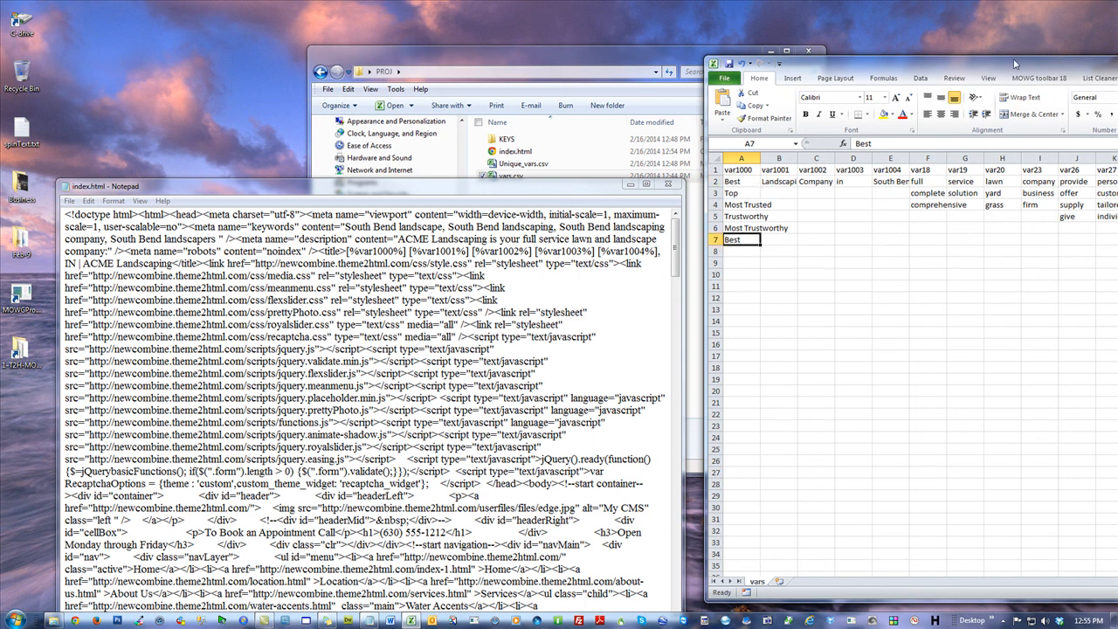
drag(942, 62, 519, 25)
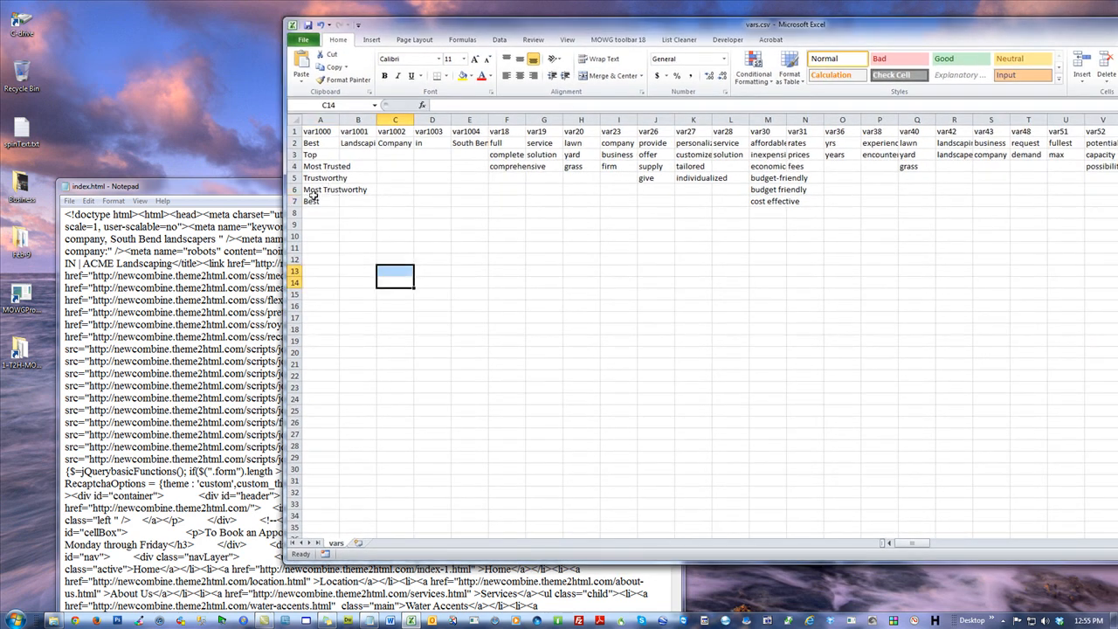
click(640, 43)
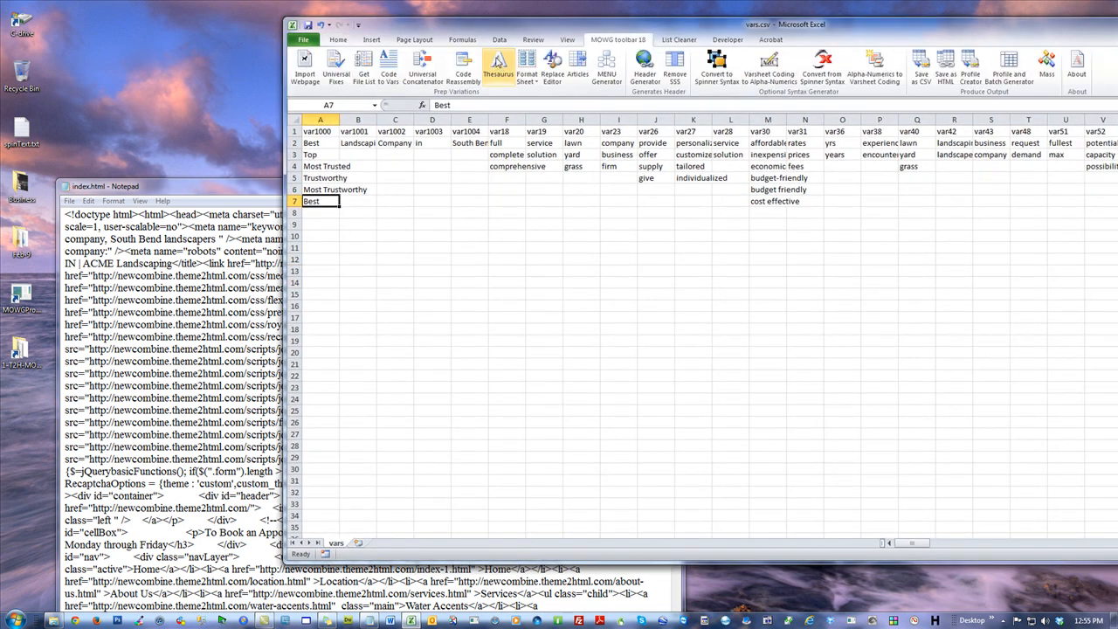